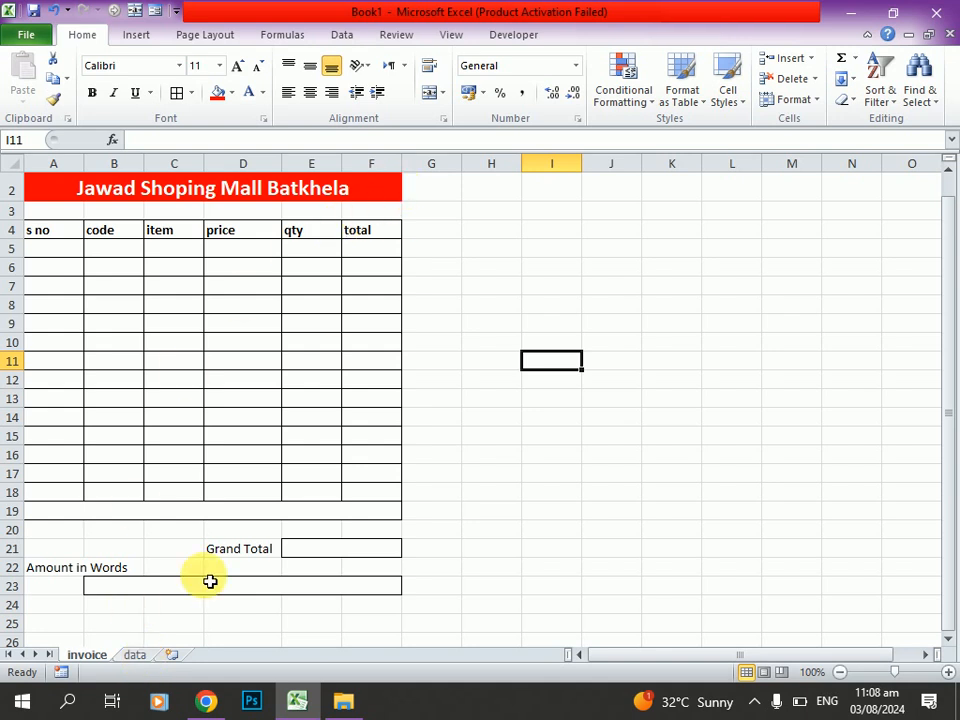
- Review the codes, items and prices on the data sheet and return to the invoice sheet
click(134, 658)
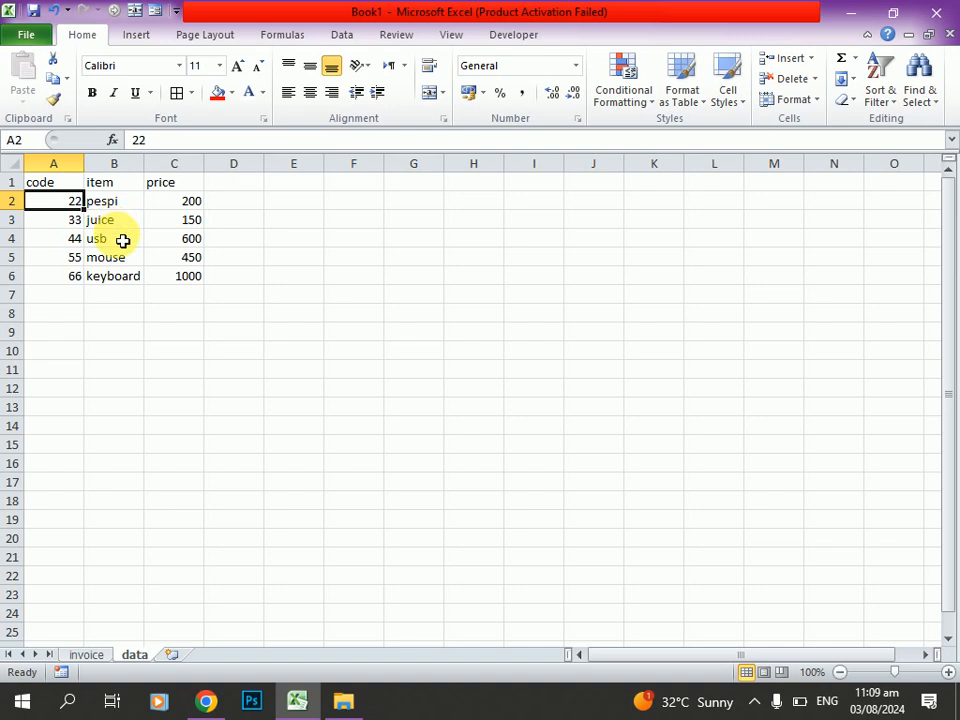
click(122, 246)
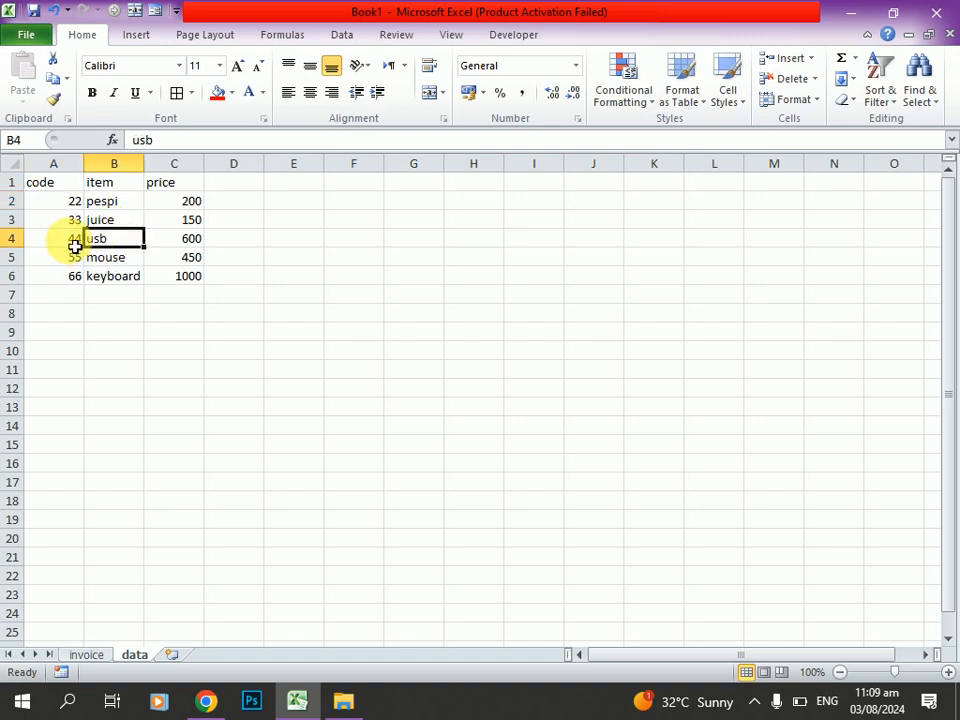
click(74, 245)
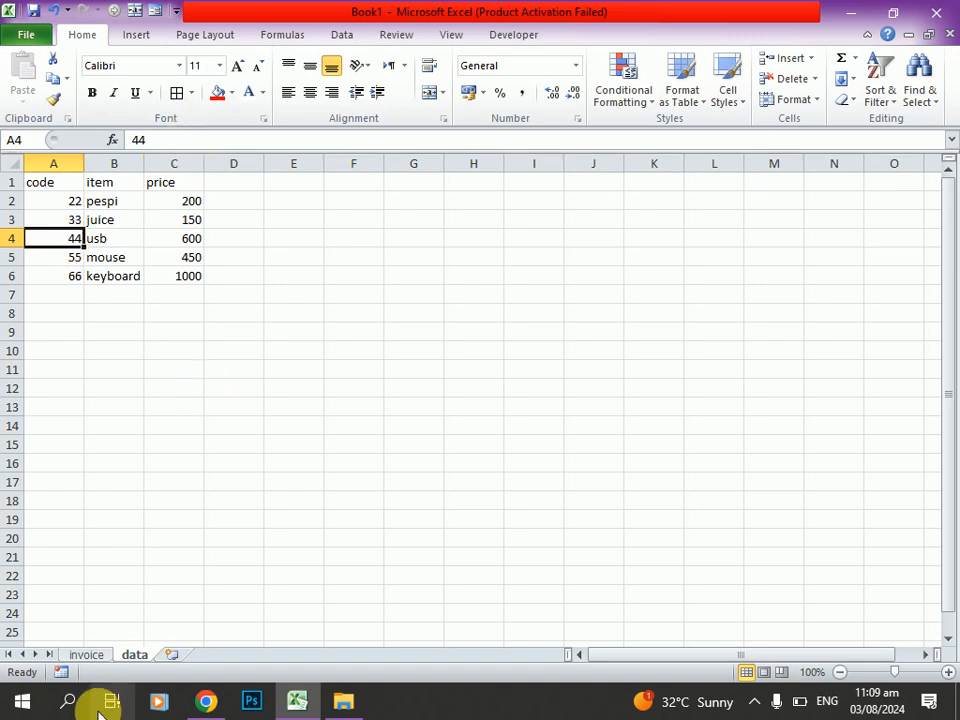
click(86, 656)
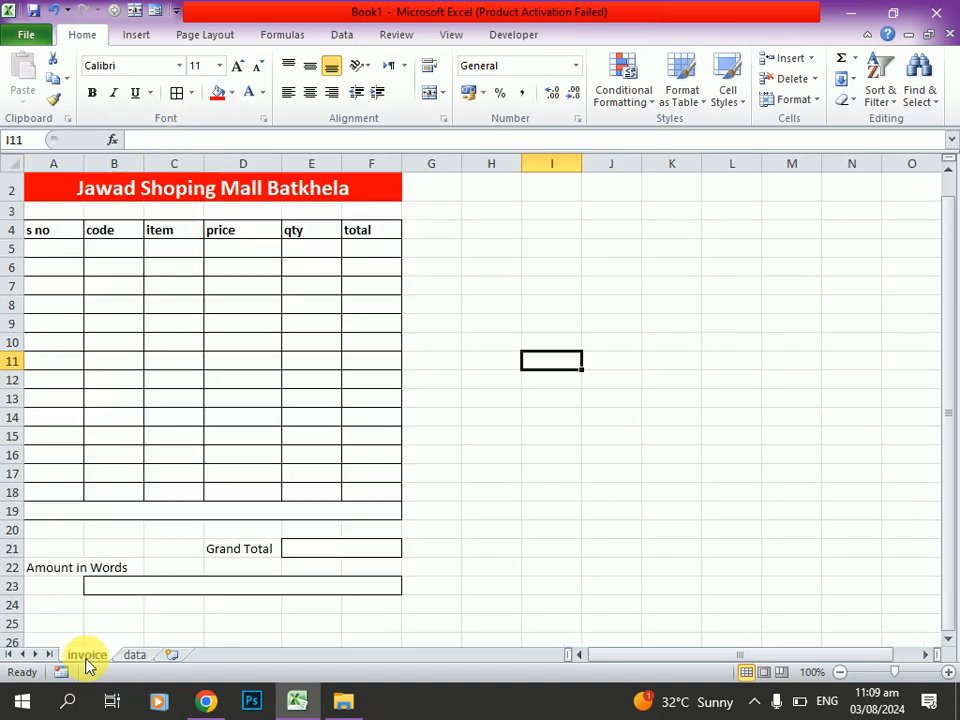
click(114, 276)
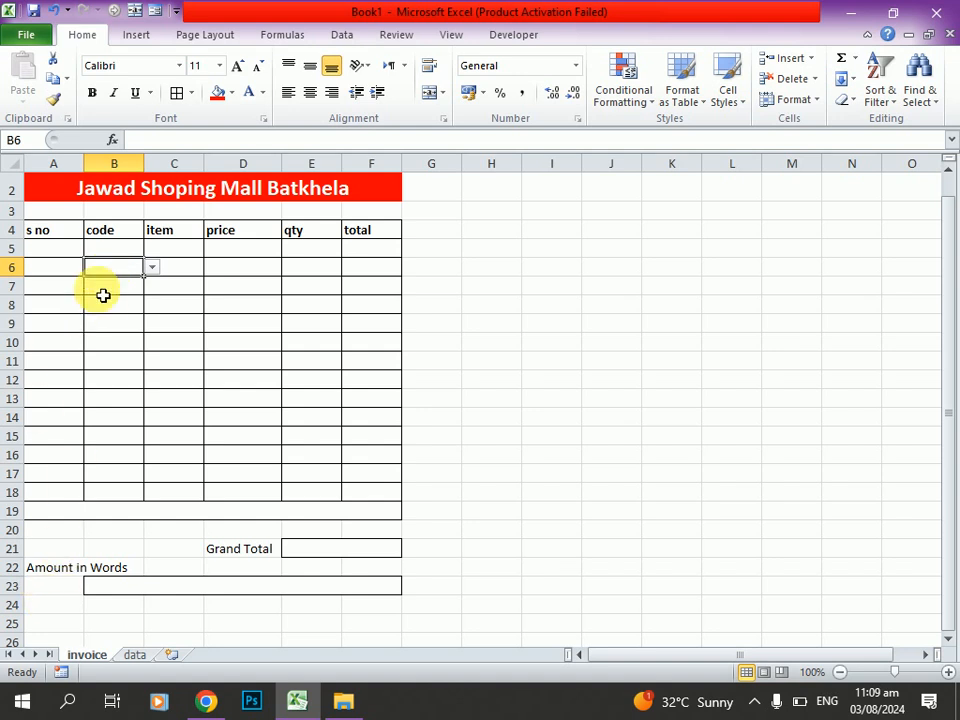
- Number the invoice rows in the s no column from 1 to 14, in cells A5 to A18
click(72, 258)
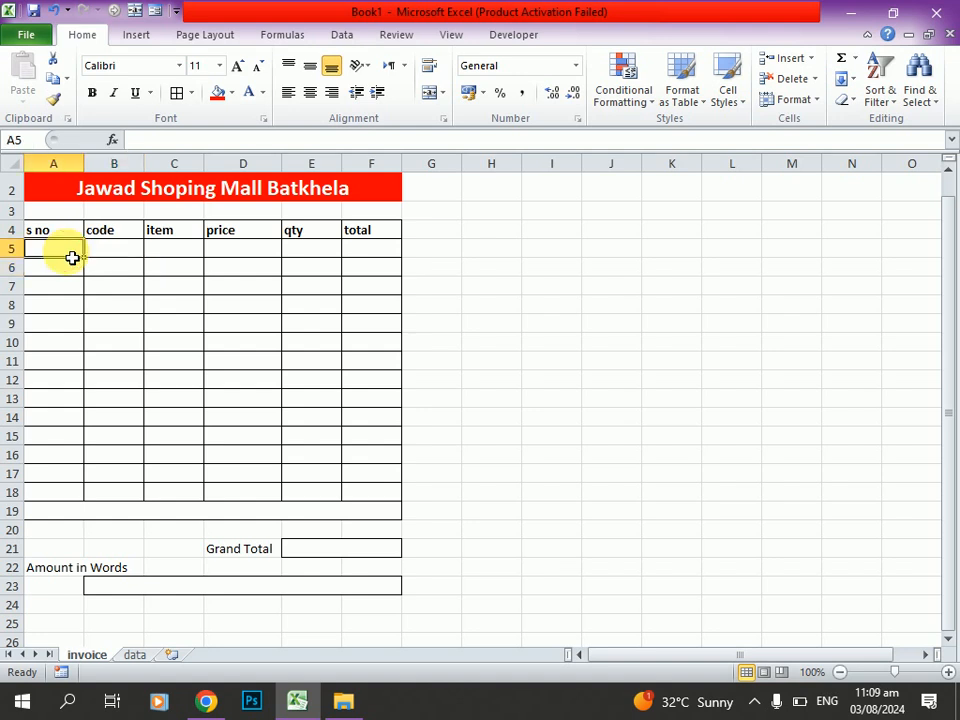
text(1)
key(Return)
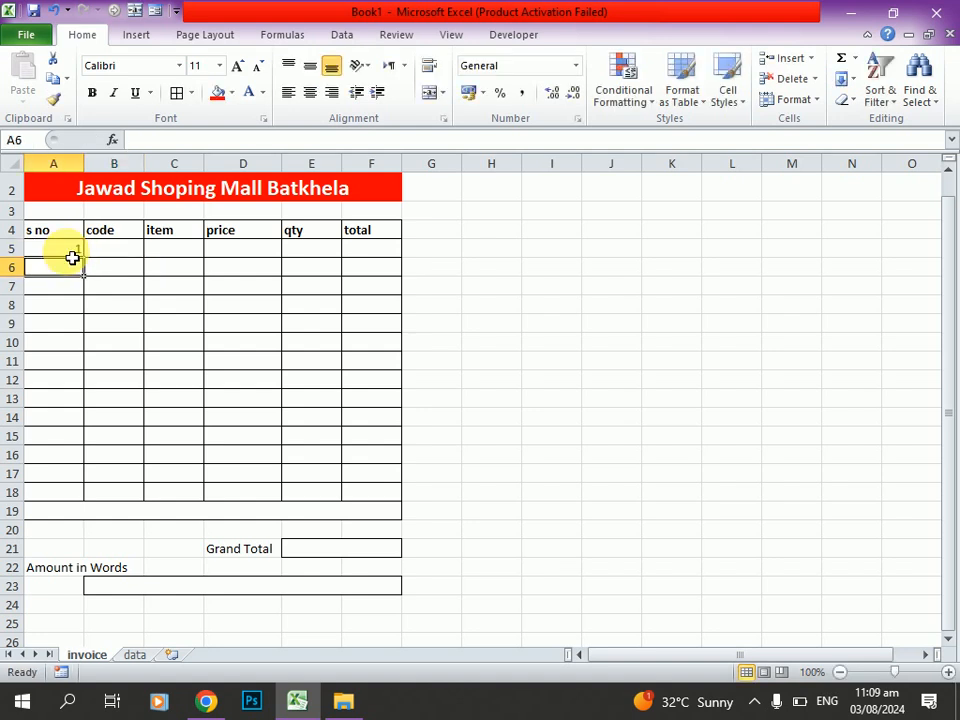
text(2)
drag(55, 250, 80, 501)
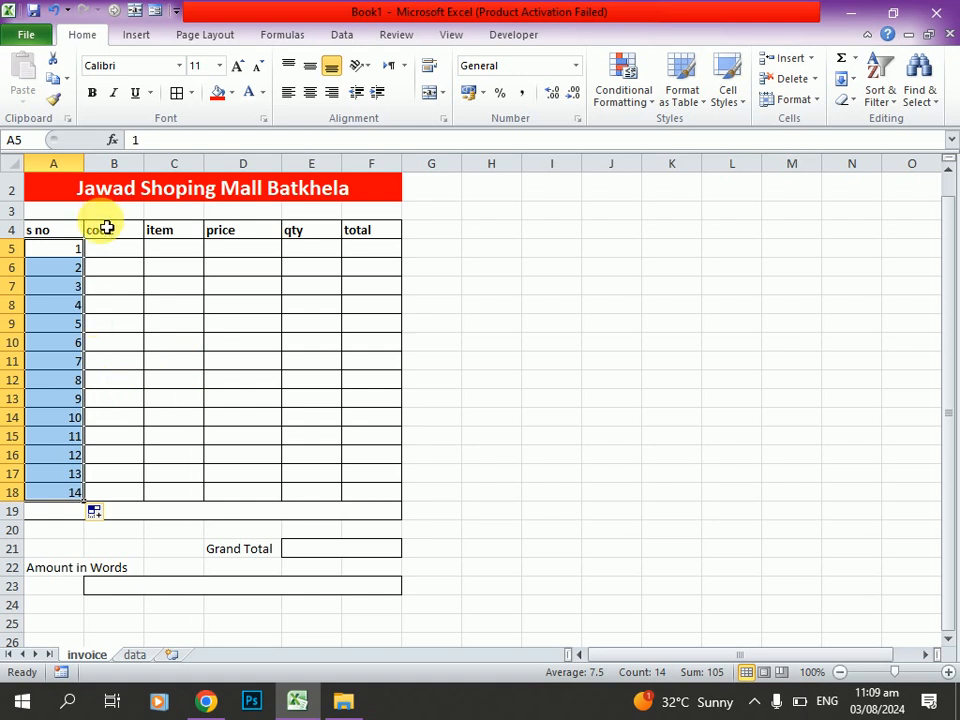
- Apply List data validation to code cell B5 with source =data!$A$2:$A$6 and check its list of choices
click(118, 256)
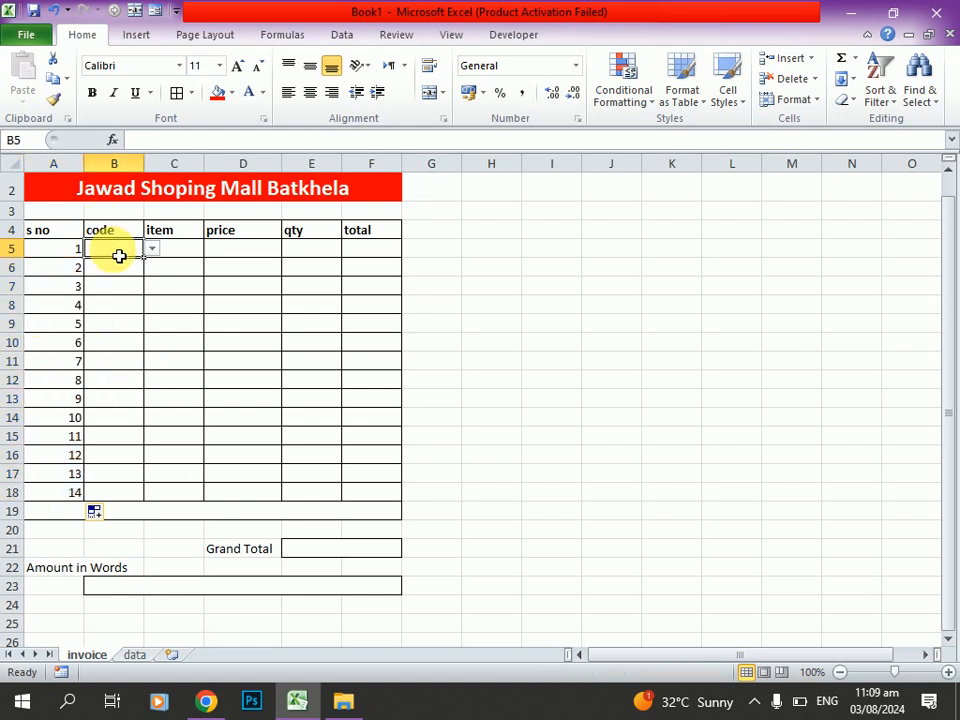
click(138, 266)
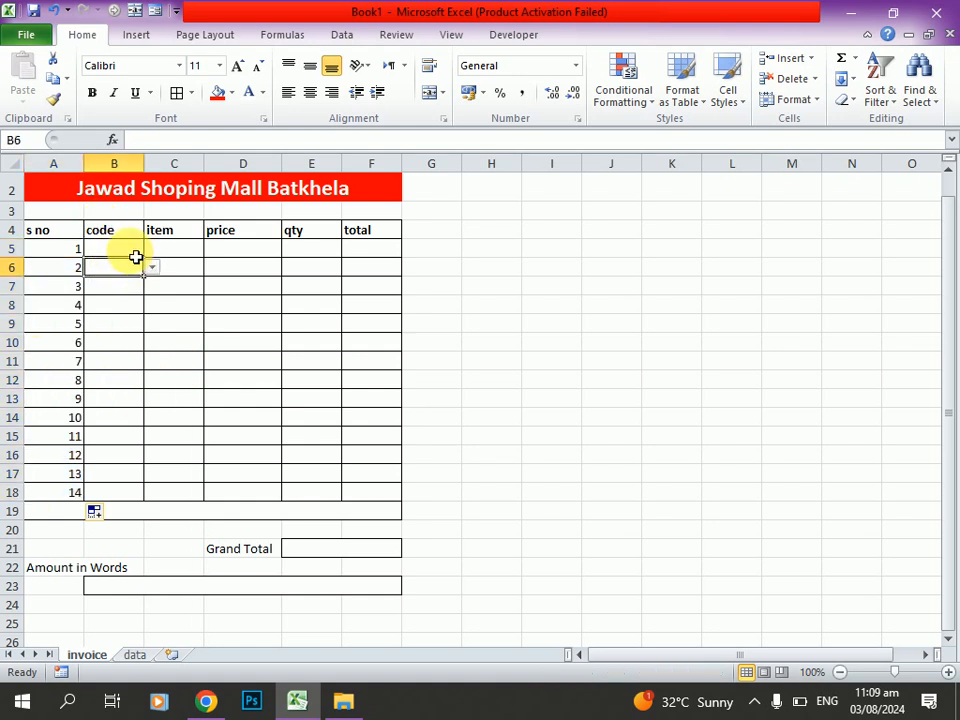
click(135, 255)
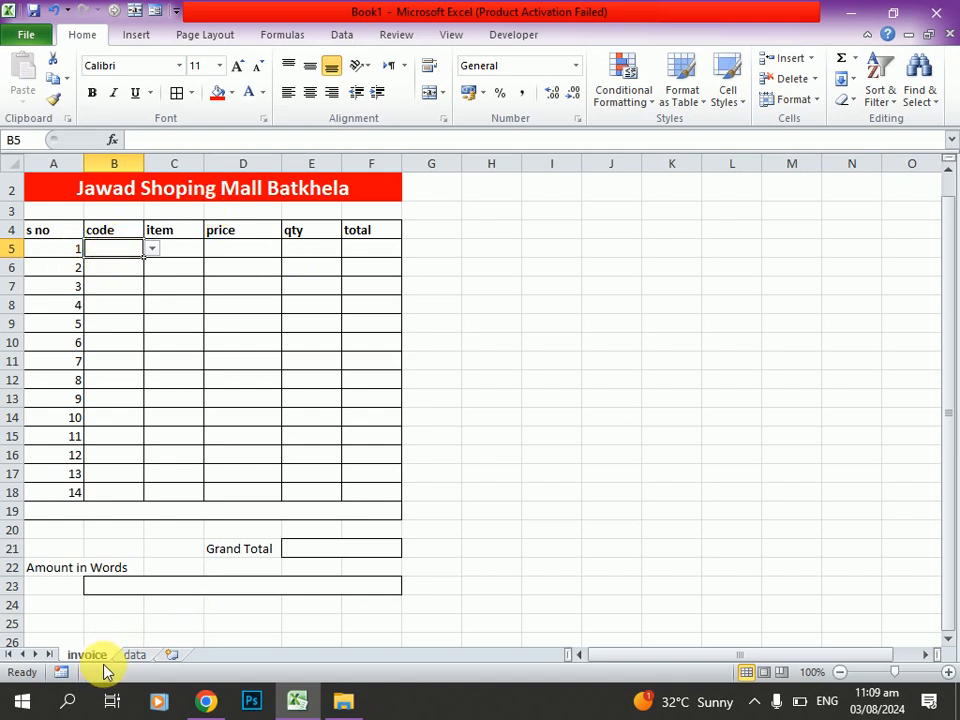
click(343, 36)
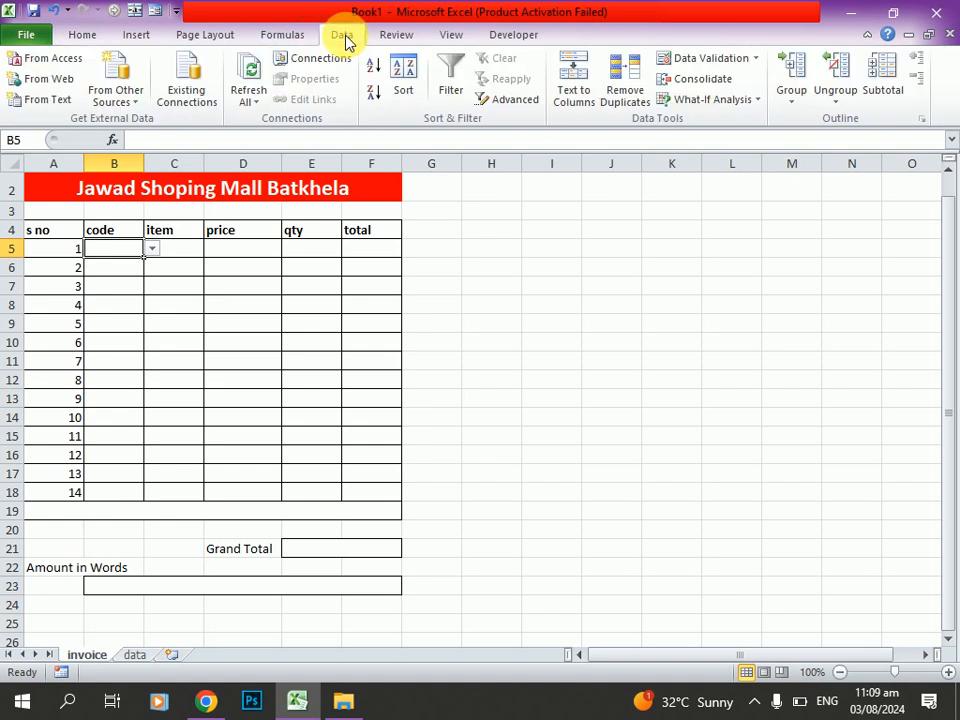
click(697, 62)
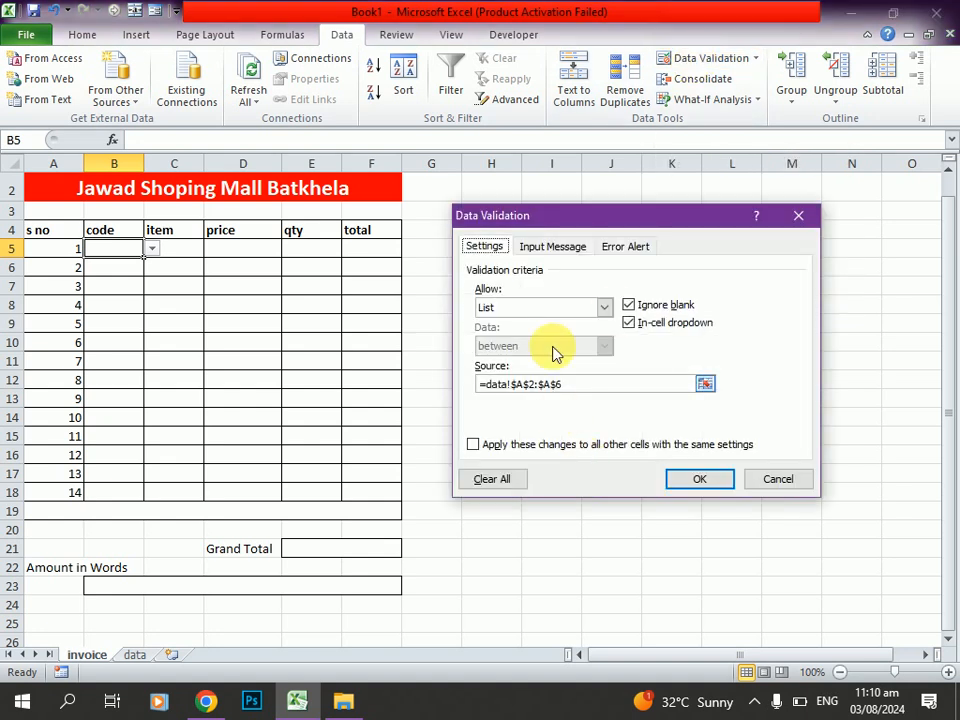
click(604, 308)
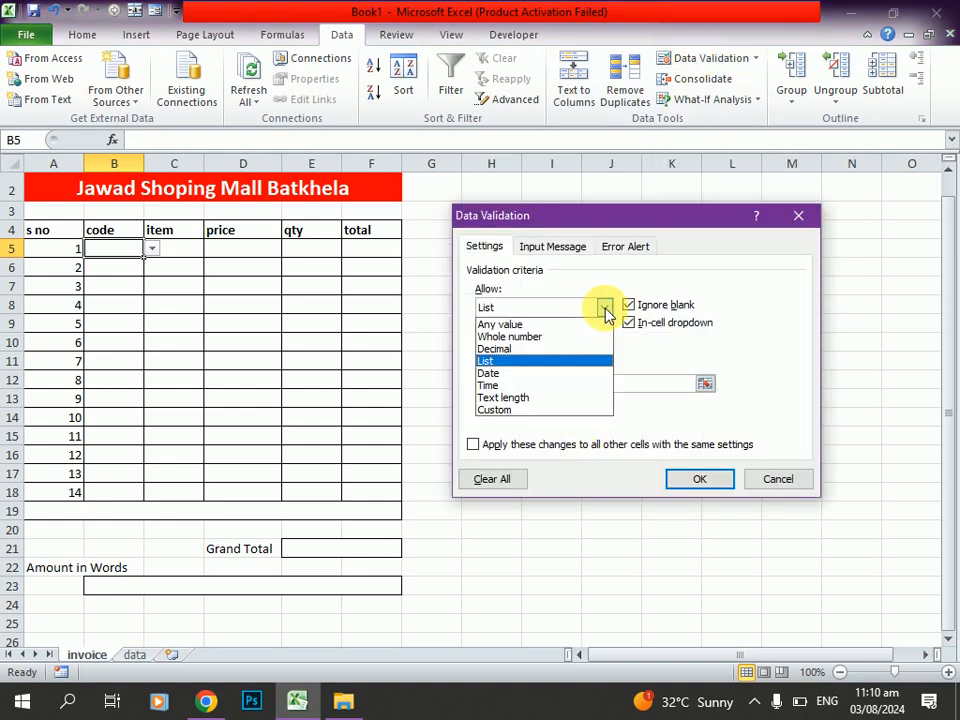
click(542, 362)
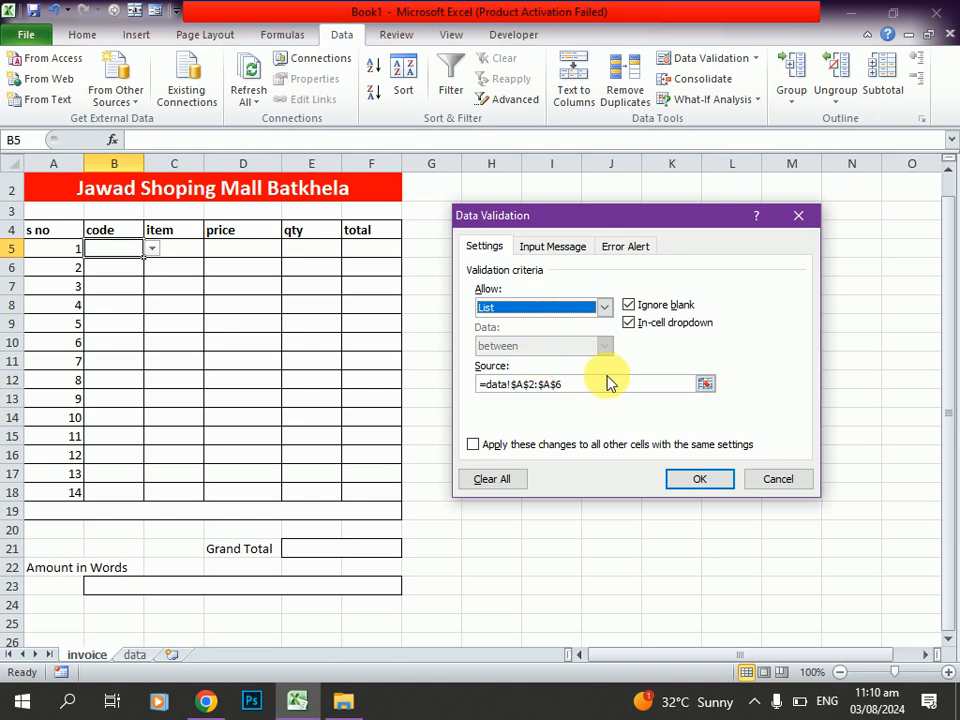
click(704, 386)
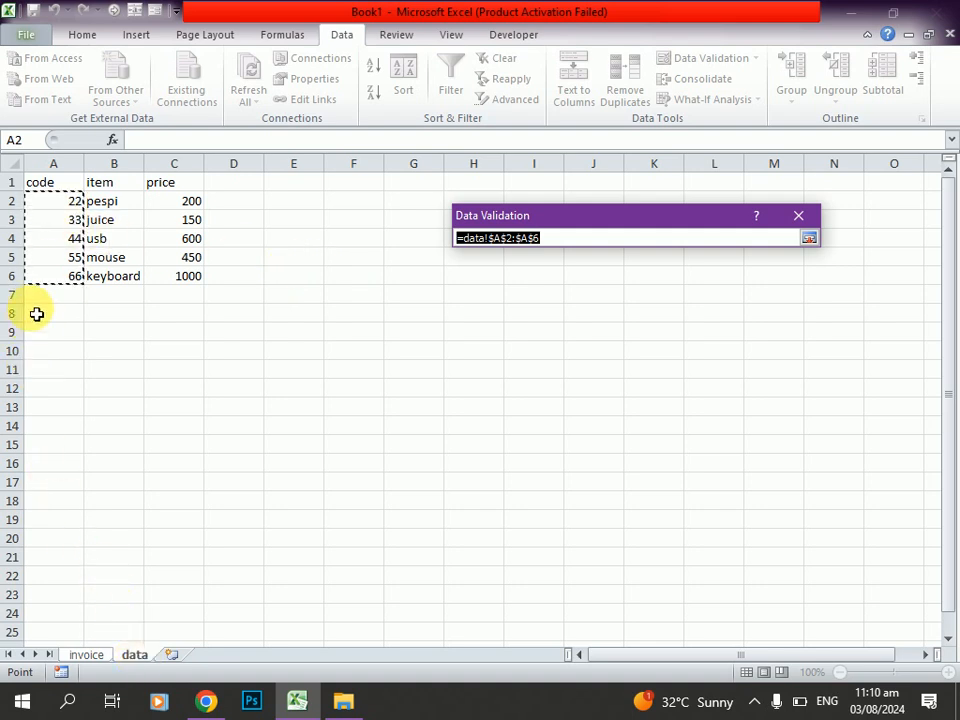
drag(62, 281, 76, 215)
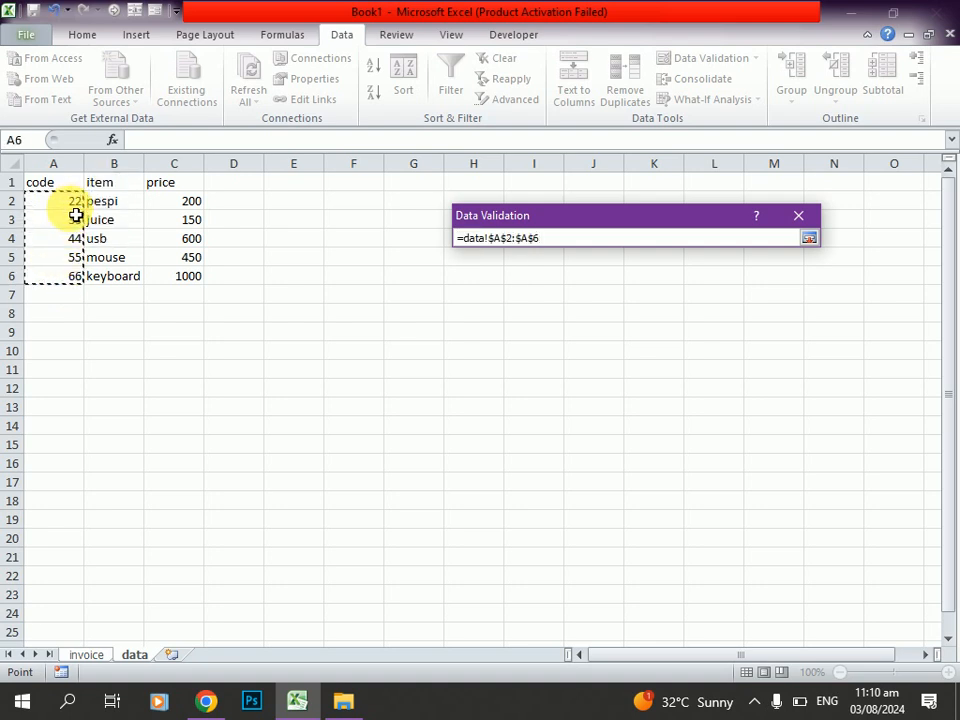
click(808, 238)
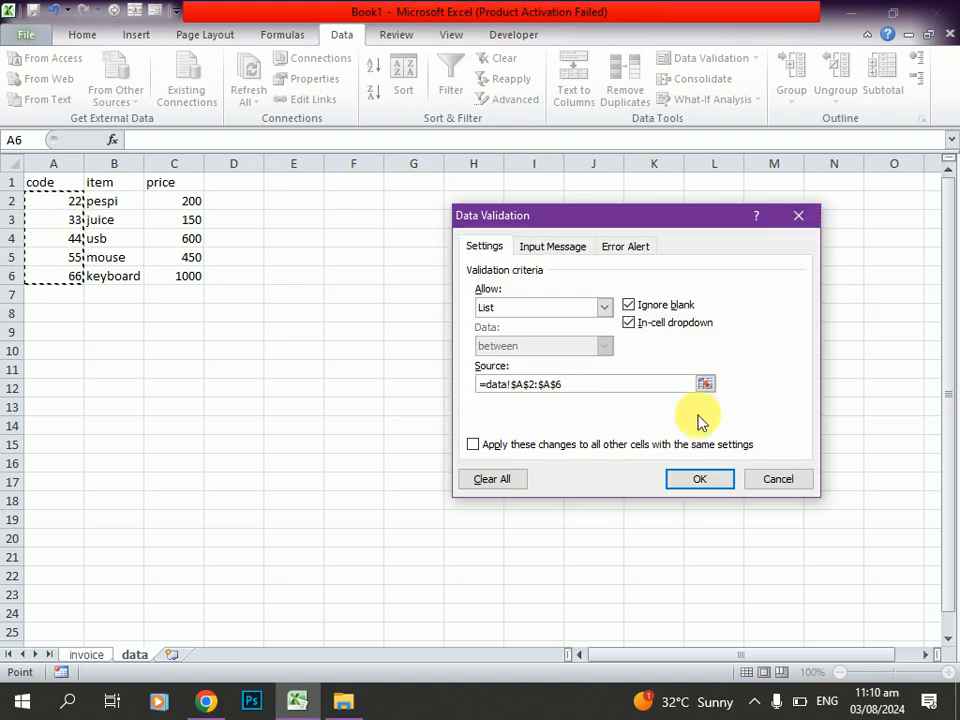
click(700, 481)
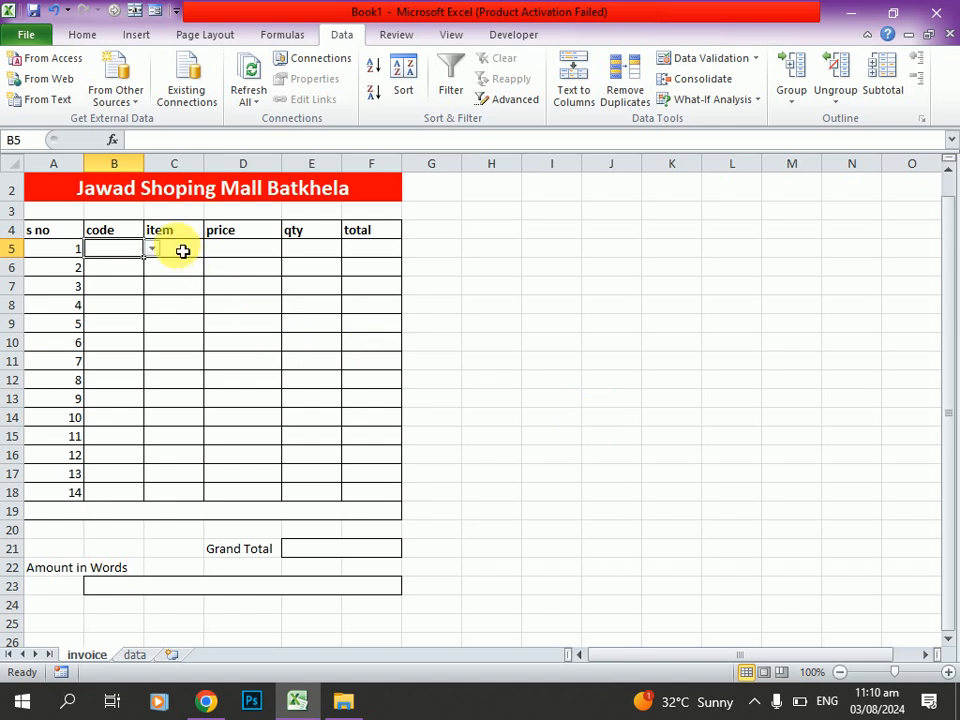
click(153, 251)
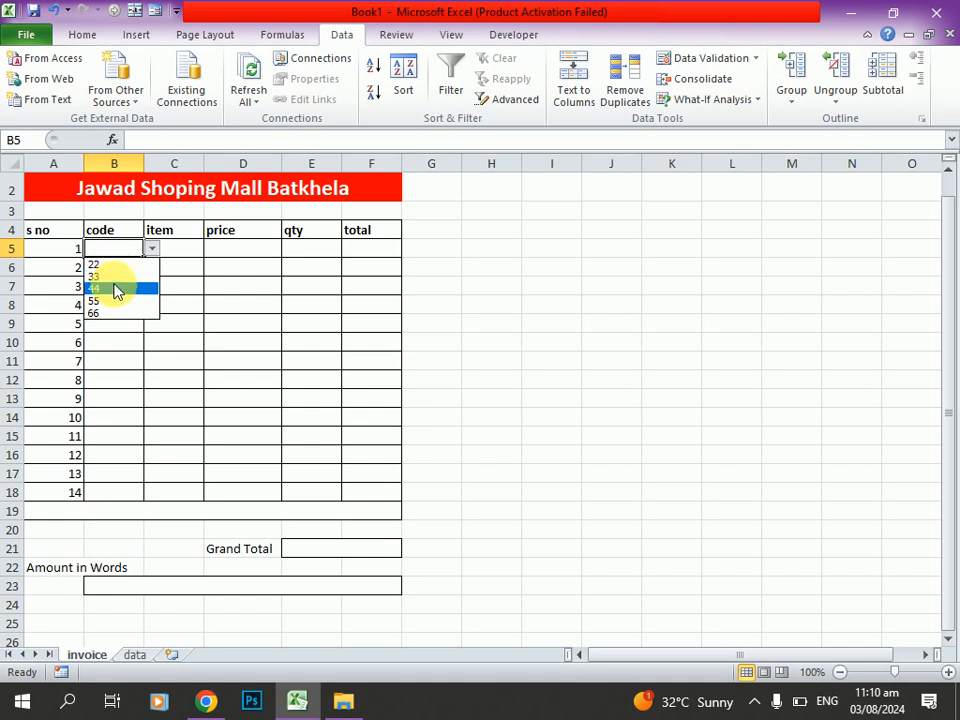
key(Escape)
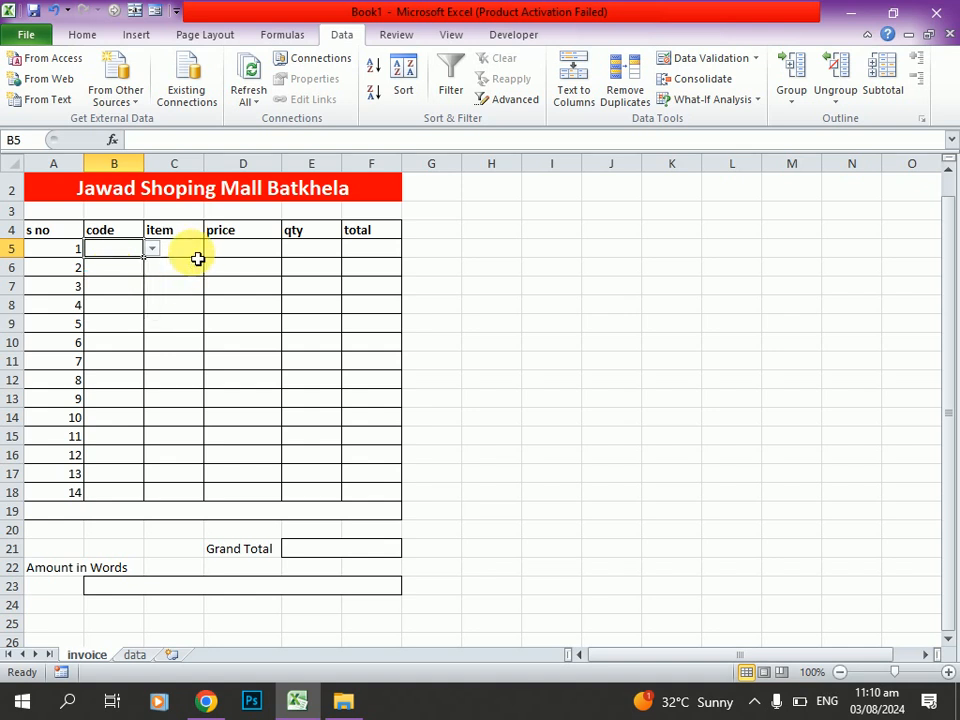
- Enter the formula =VLOOKUP(B5,data!A1:C6,2,0) in item cell C5 to look up the item by its code
click(198, 257)
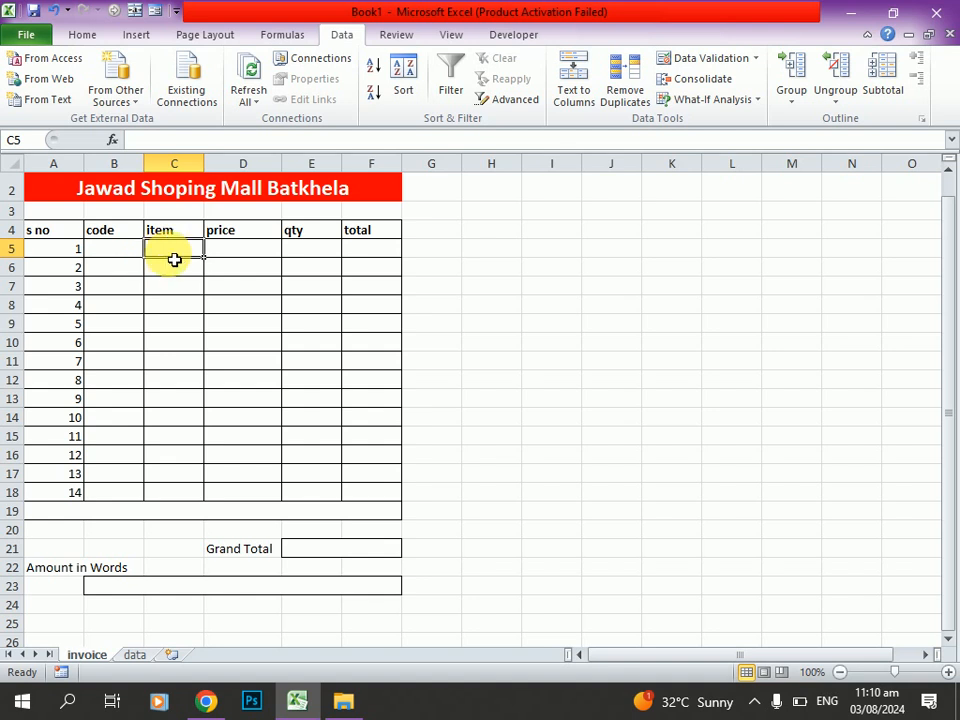
text(=)
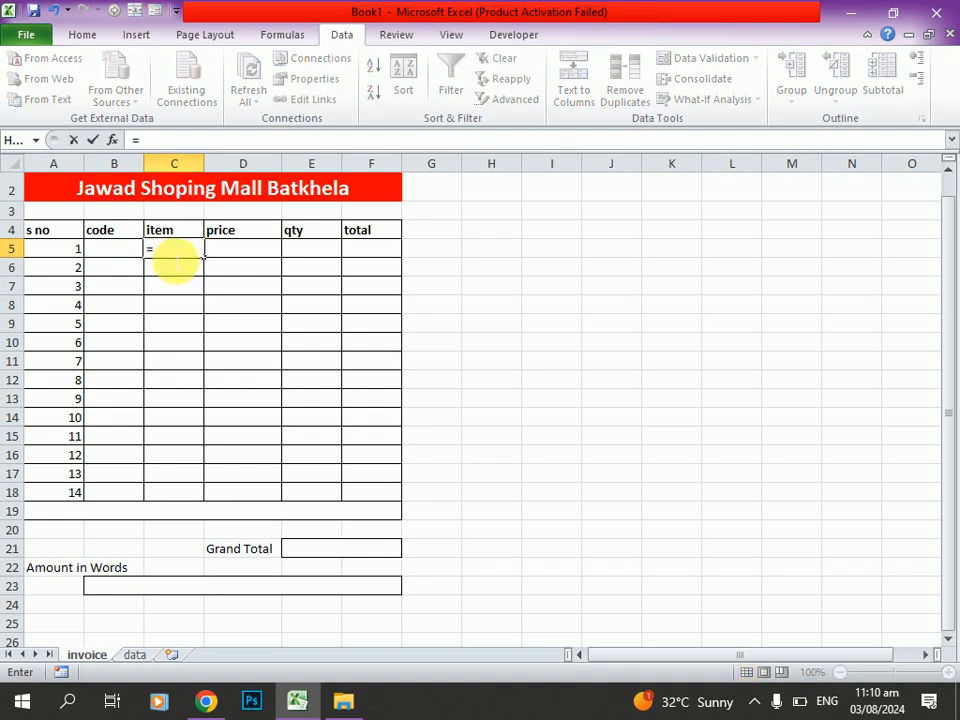
text(vlookup)
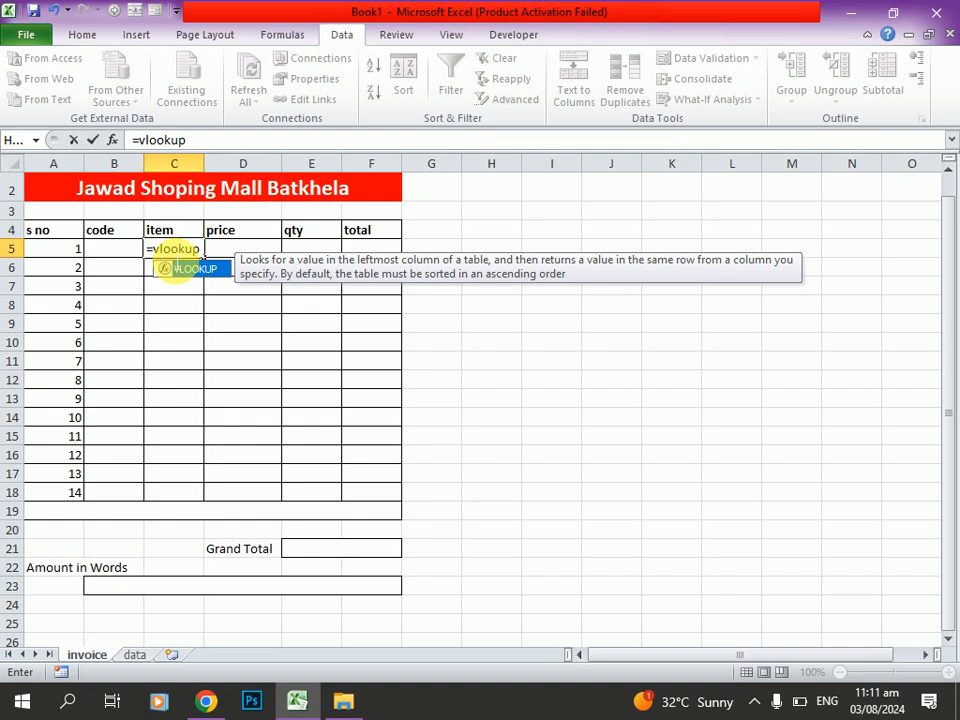
text(()
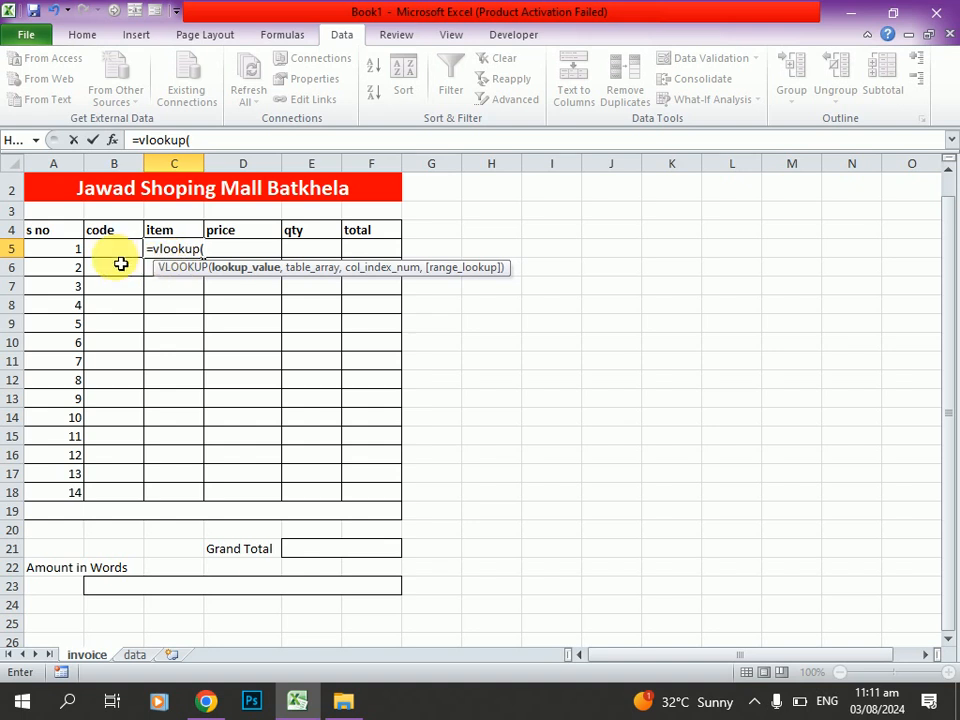
click(128, 254)
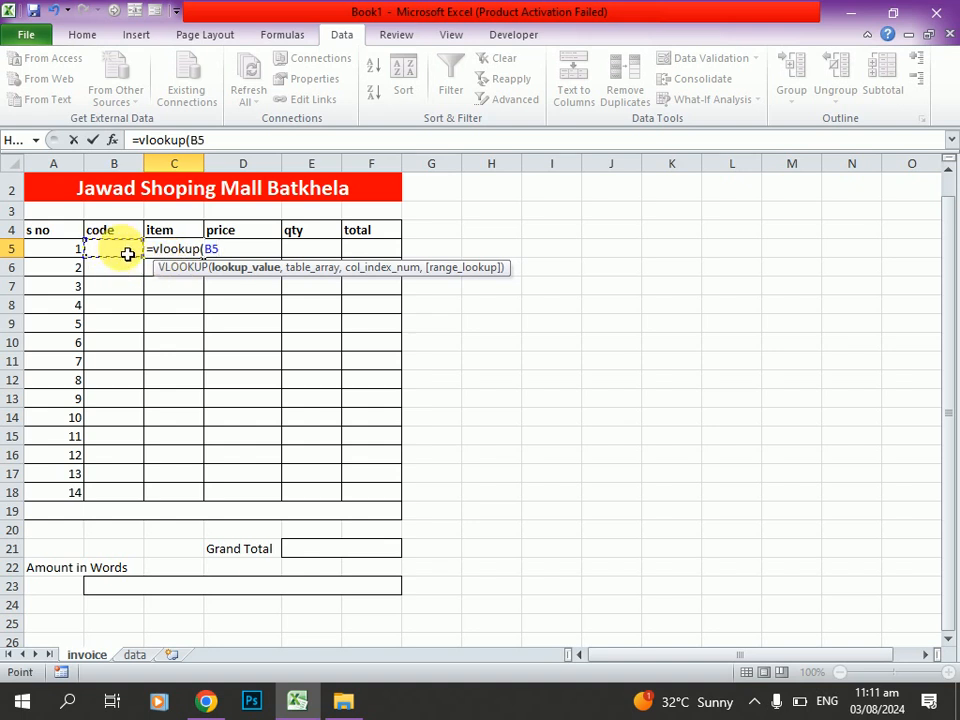
text(,)
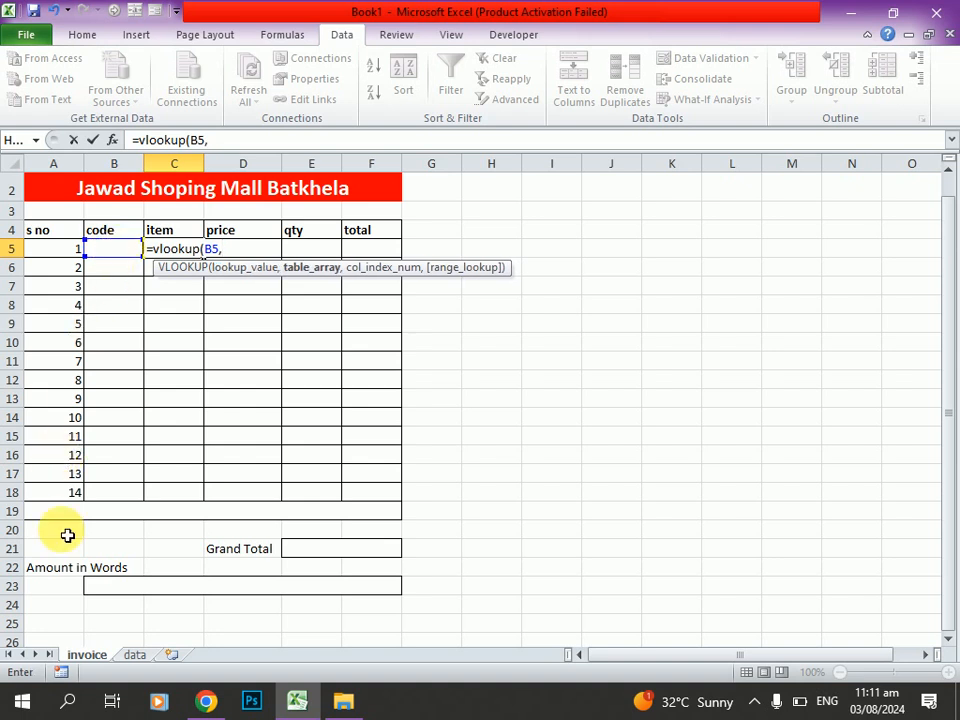
click(135, 656)
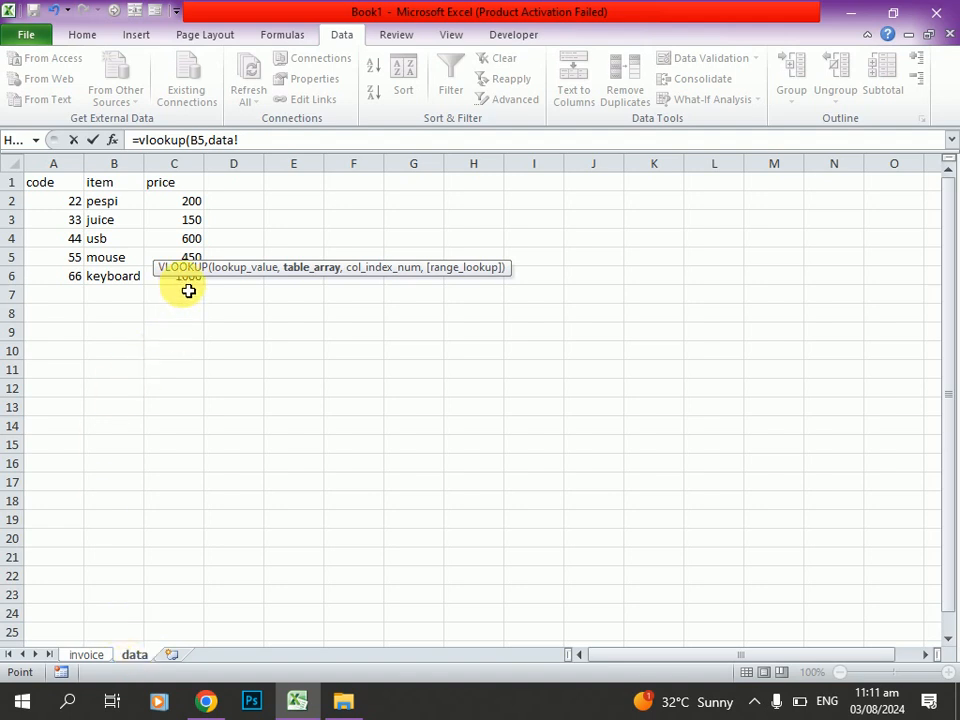
drag(188, 289, 28, 164)
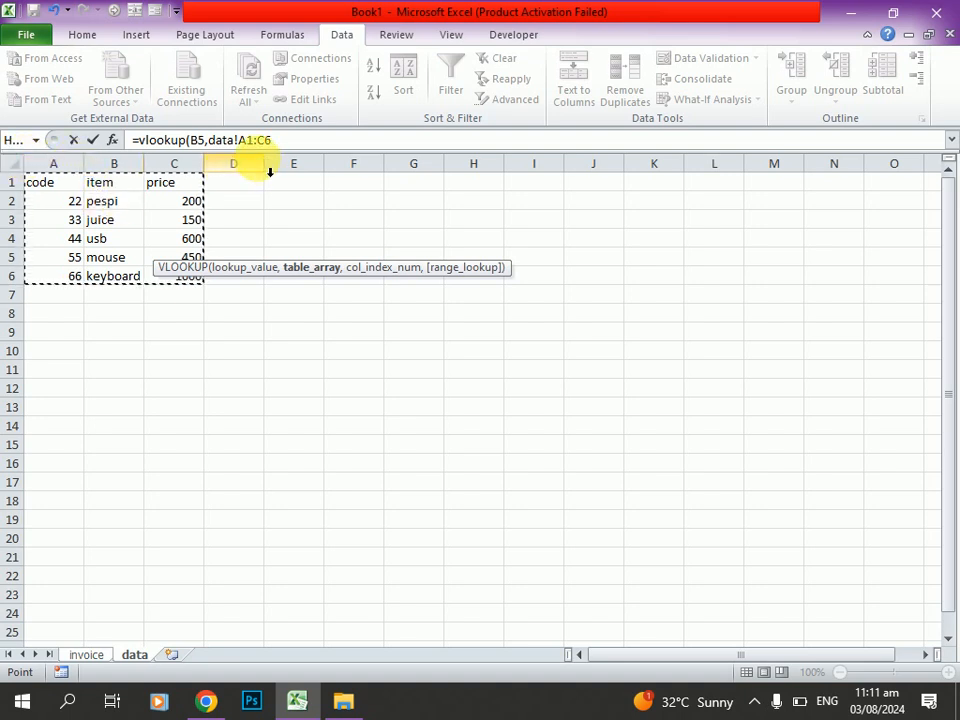
text(,2)
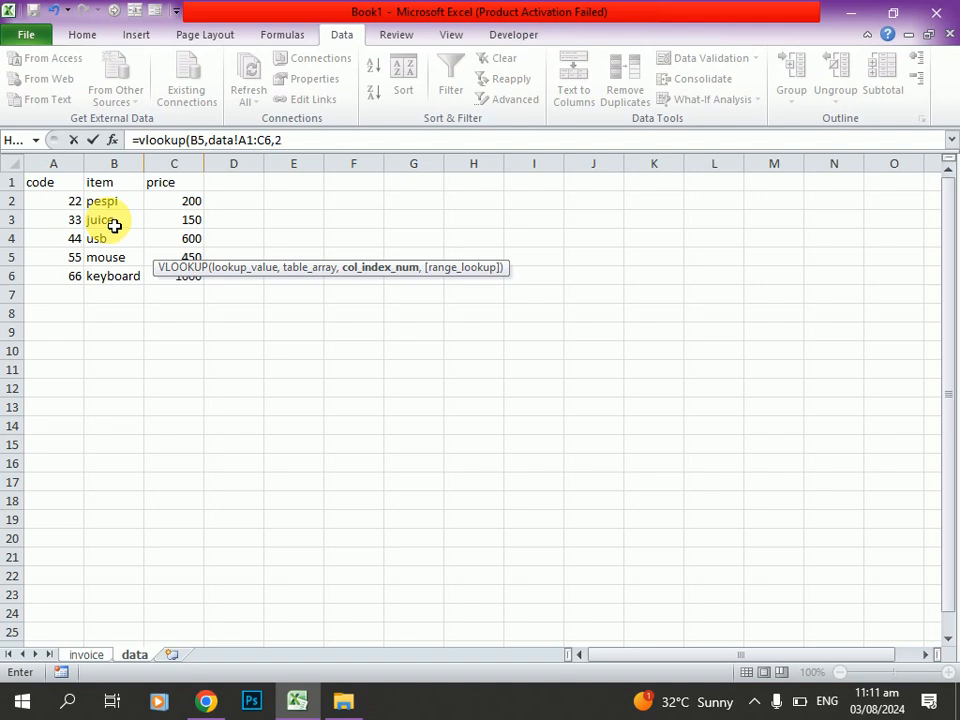
text(,)
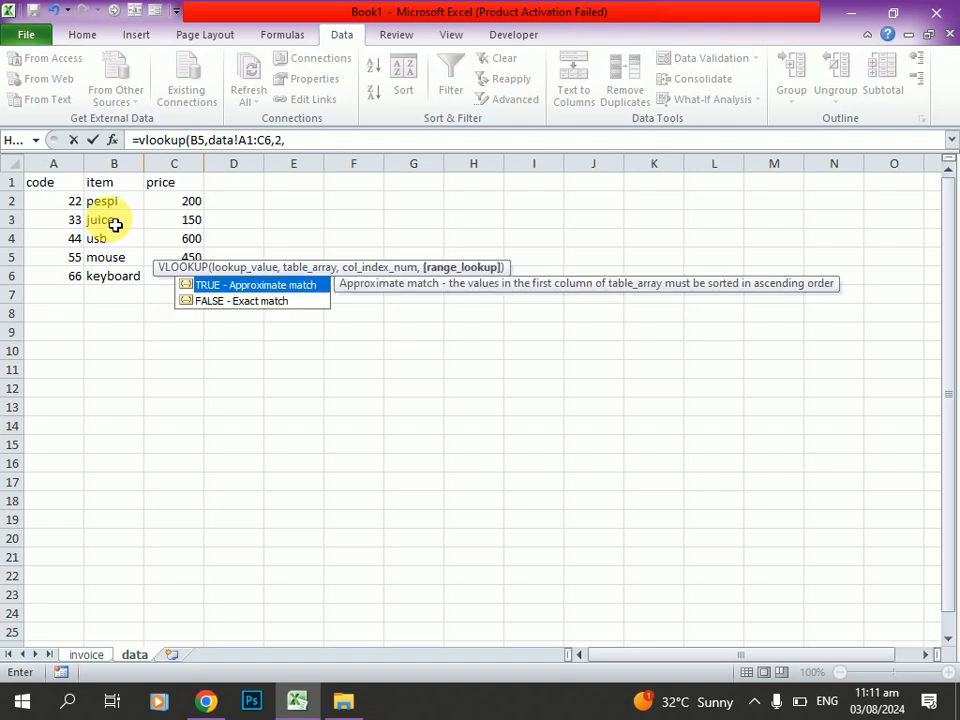
text(0)
text())
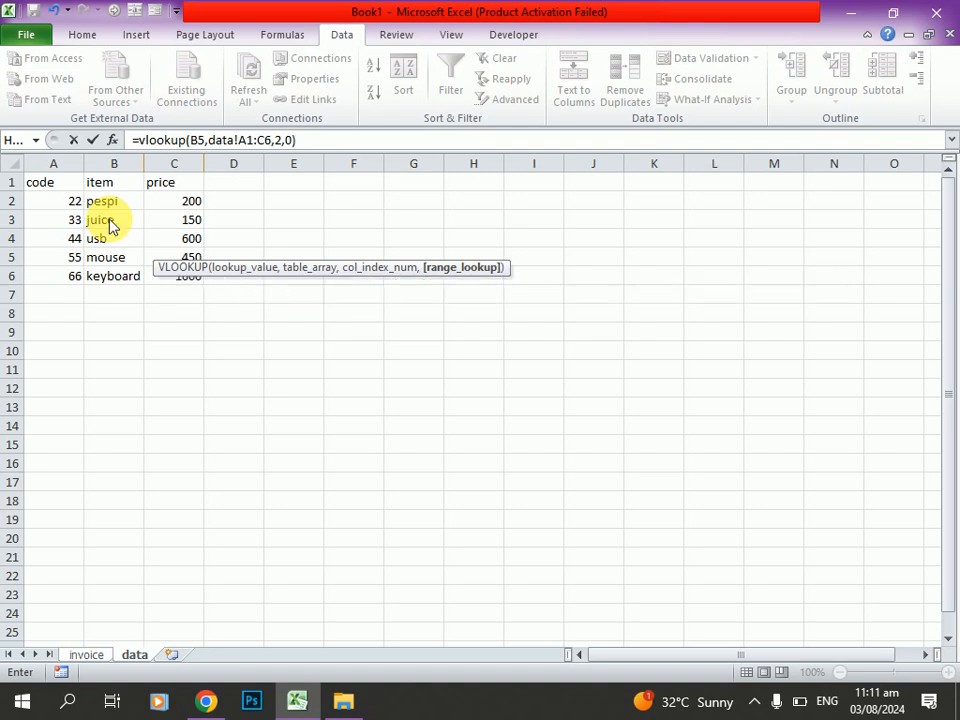
key(Return)
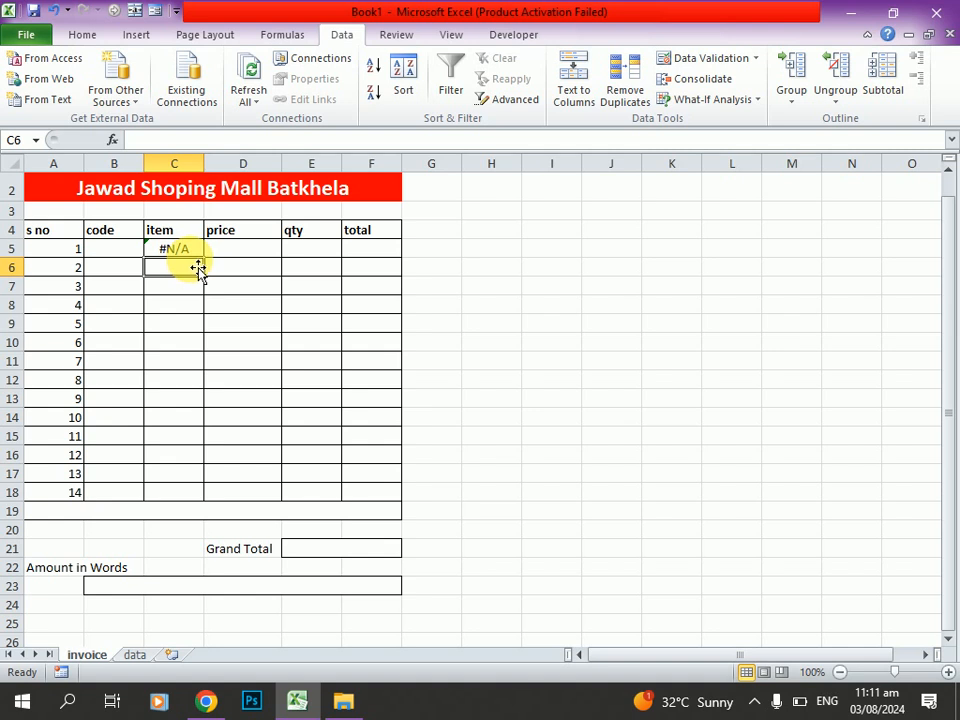
- Choose code 55 in cell B5 and check the item it returns against the data sheet
click(140, 256)
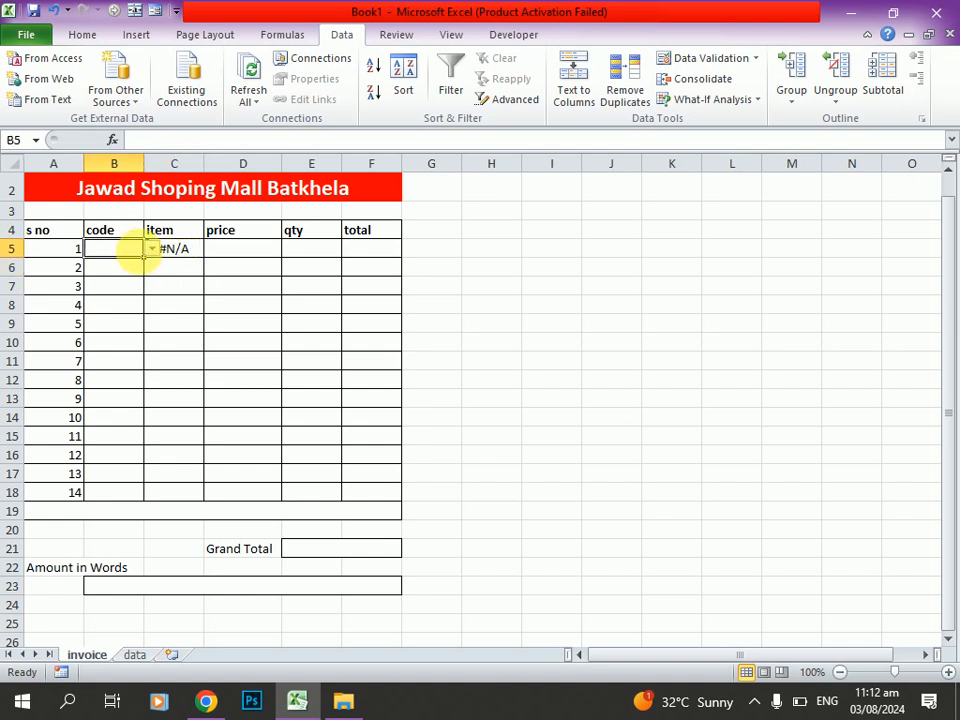
click(151, 250)
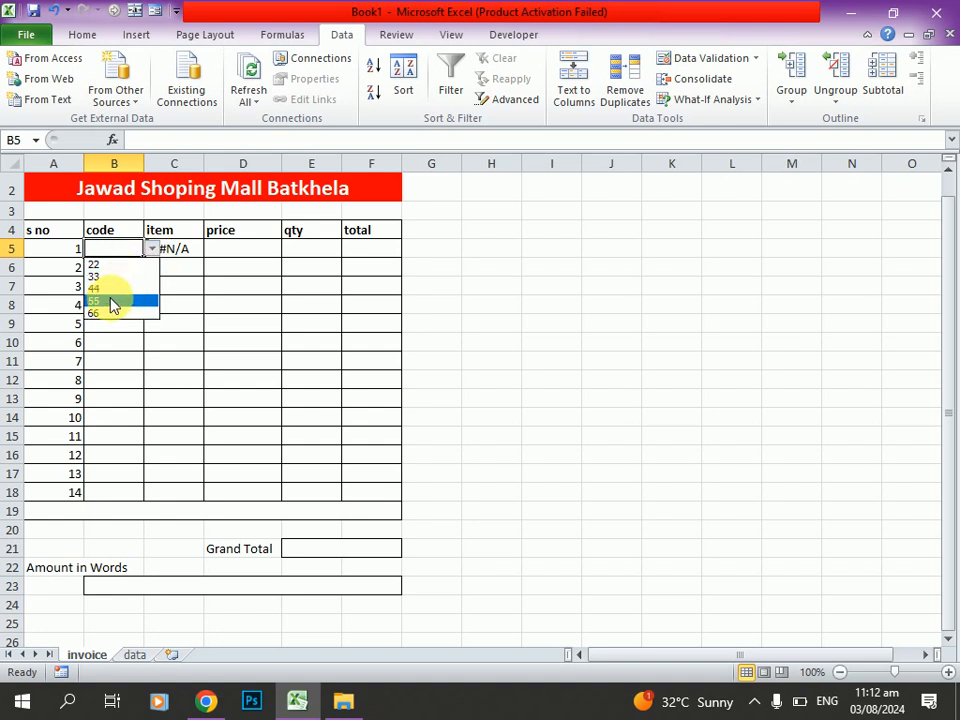
click(114, 301)
click(172, 293)
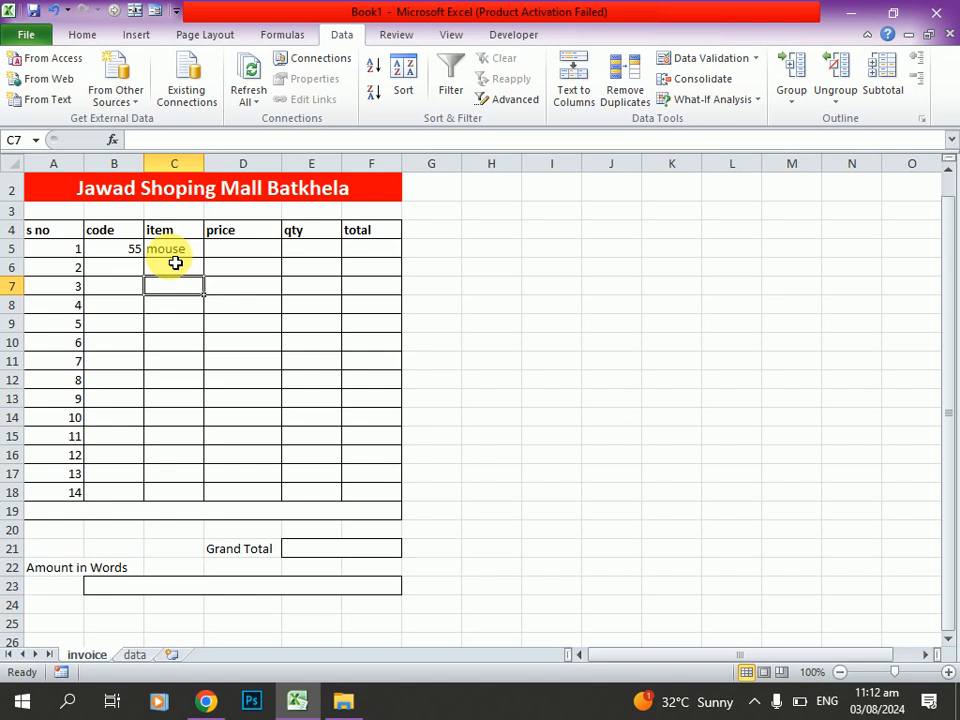
click(134, 656)
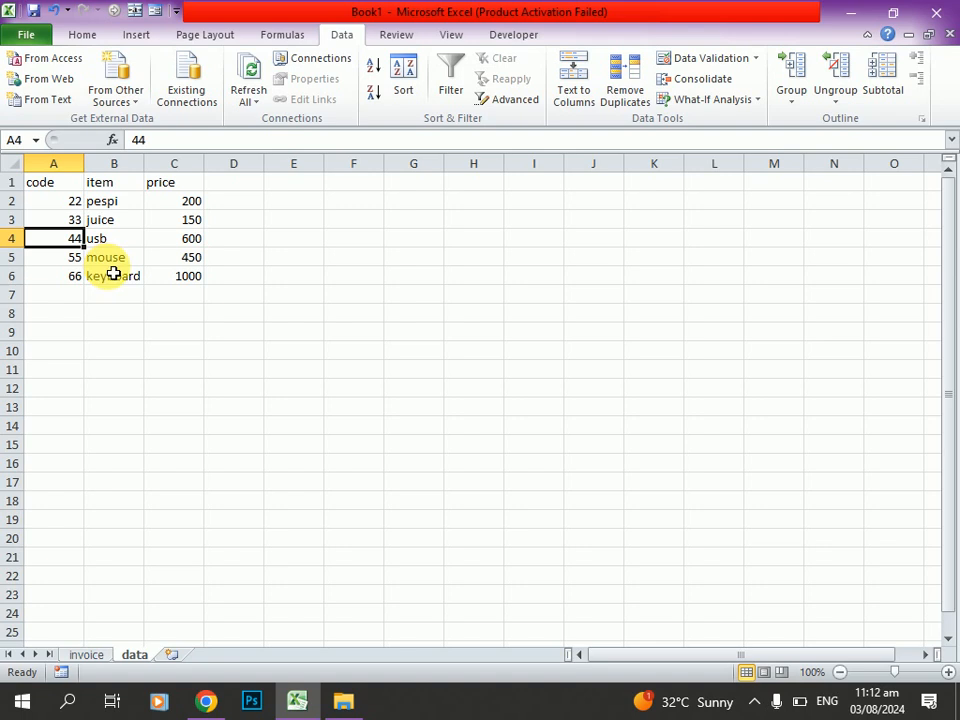
click(90, 656)
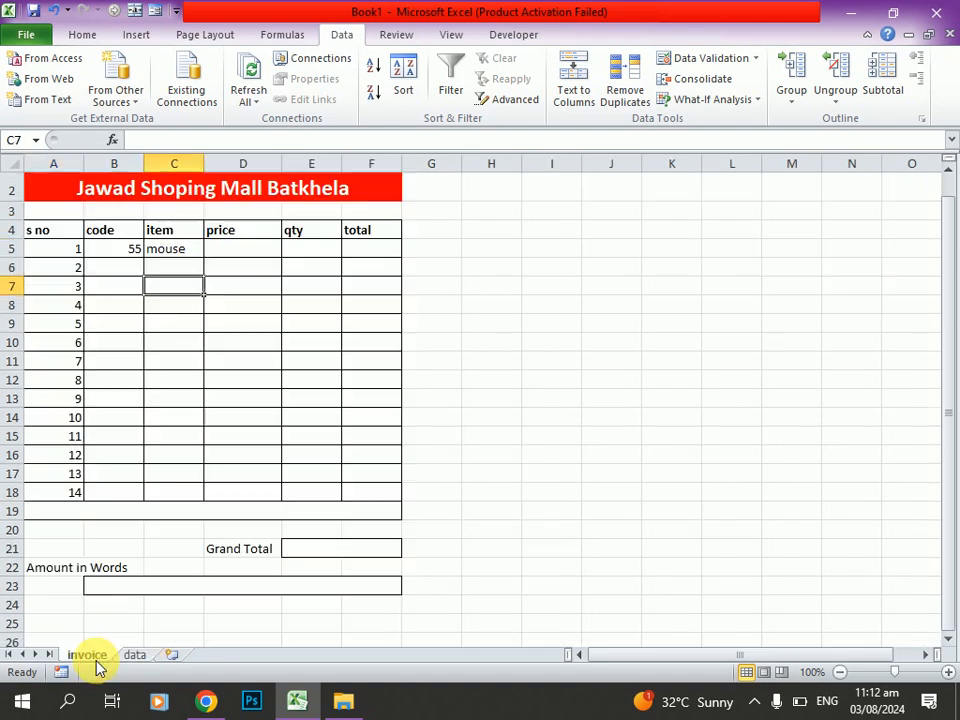
- Enter the formula =VLOOKUP(B5,data!A1:C6,3,0) in price cell D5 to look up the price by code
click(226, 254)
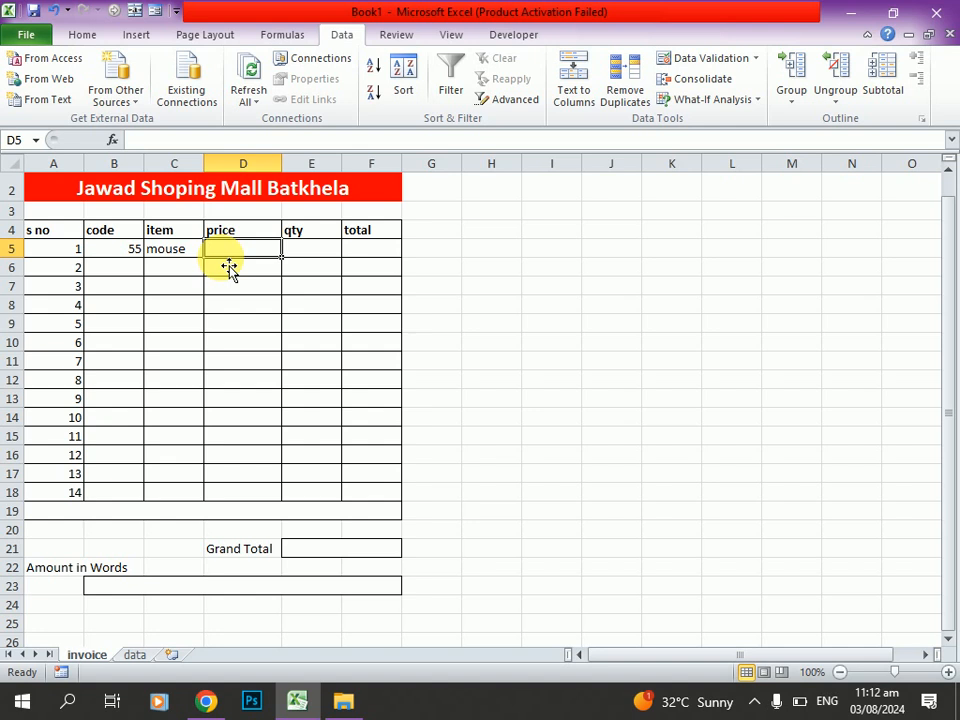
text(=)
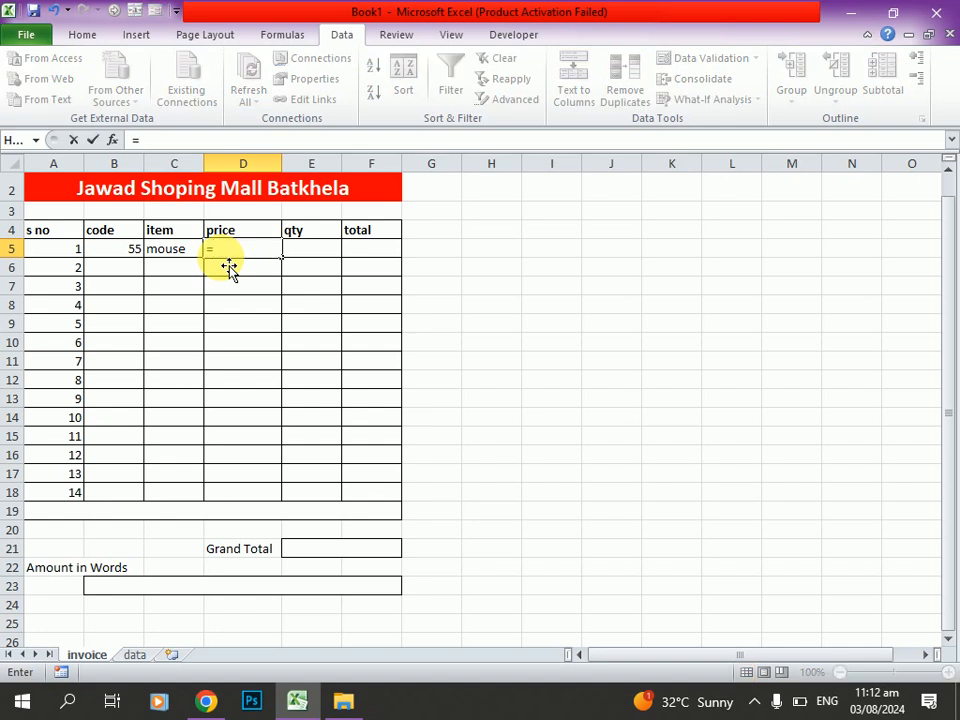
text(v)
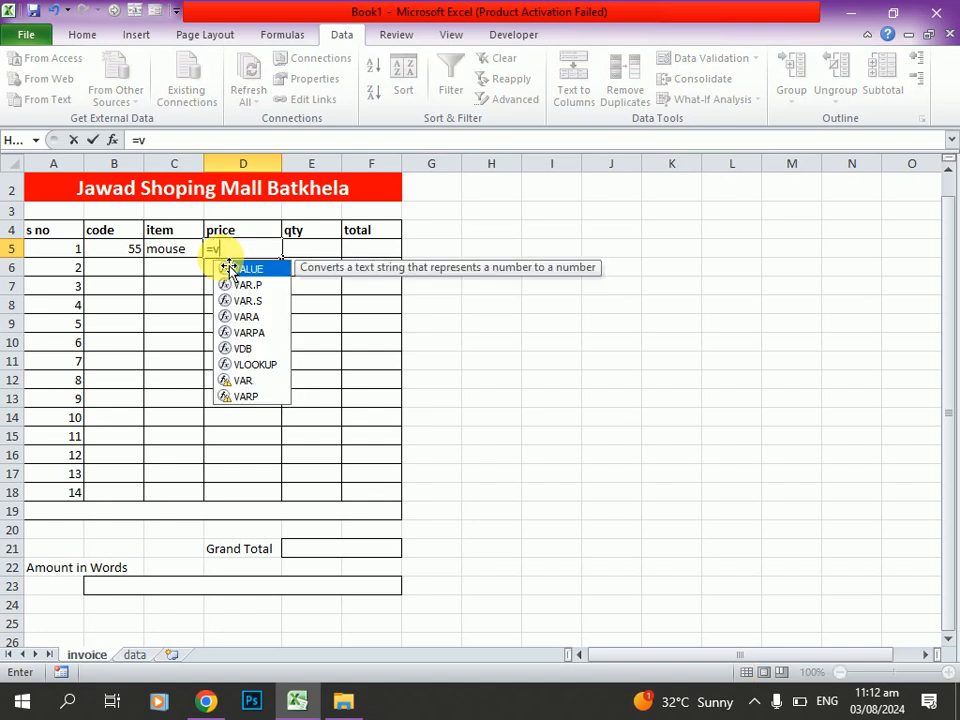
text(lookup)
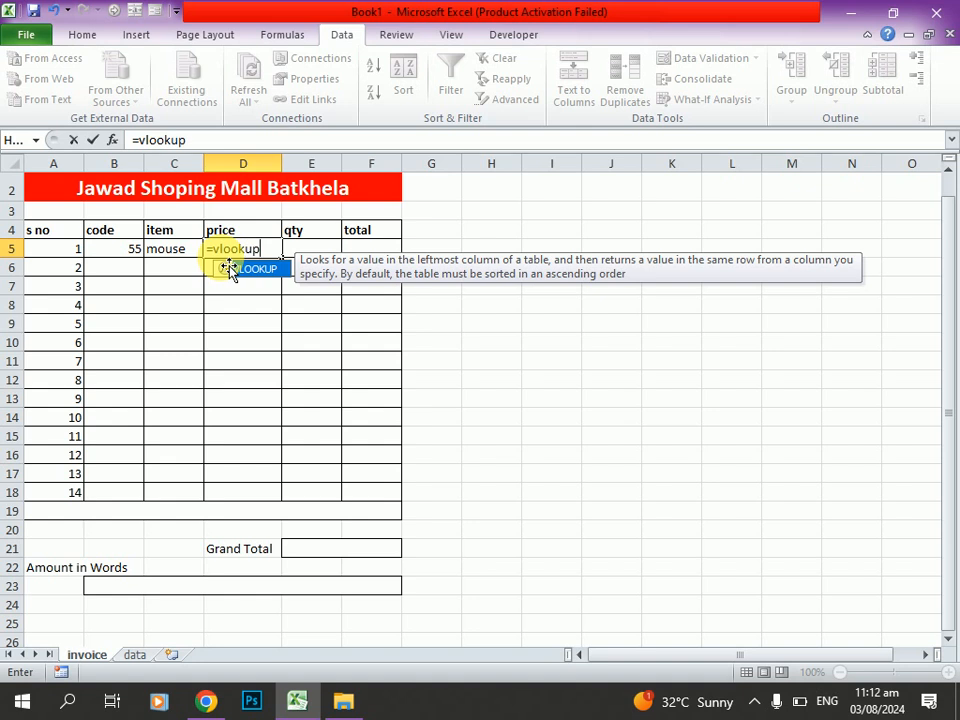
text(()
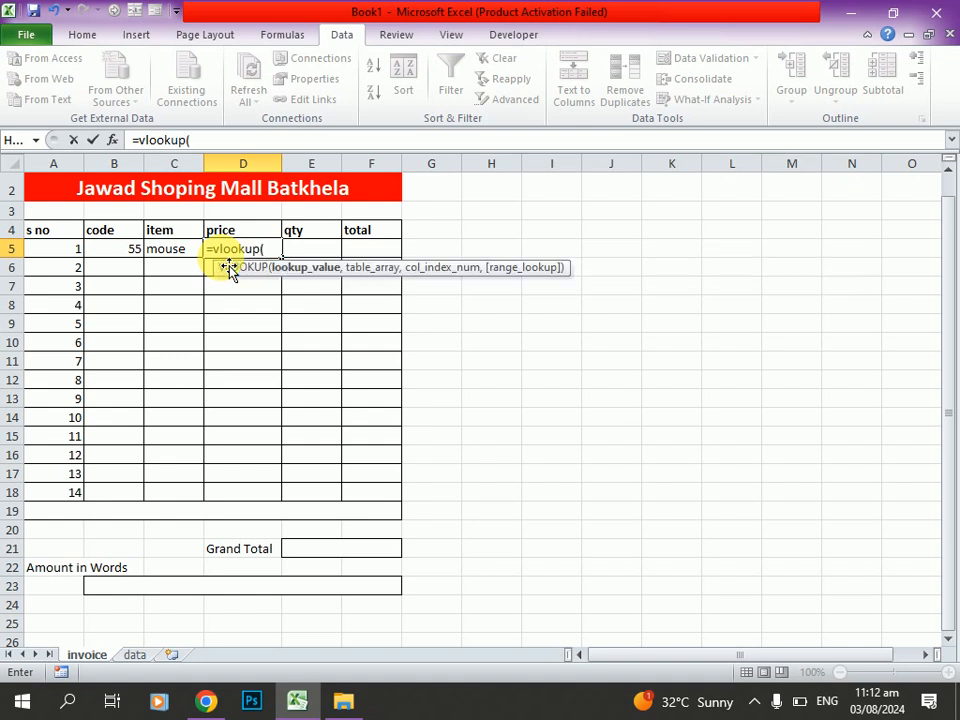
click(134, 259)
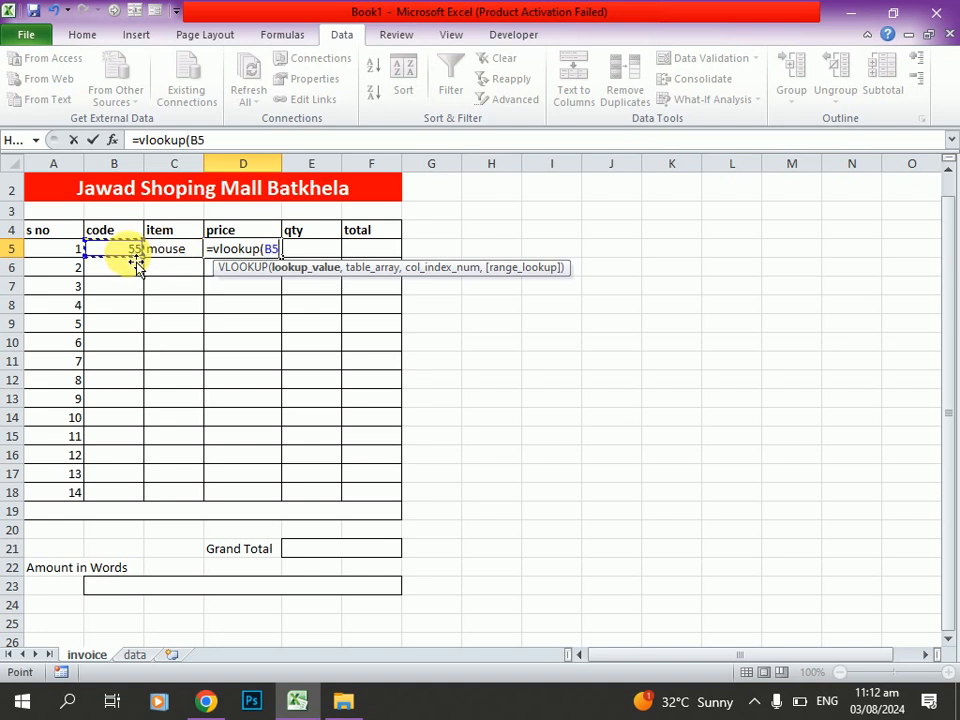
text(,)
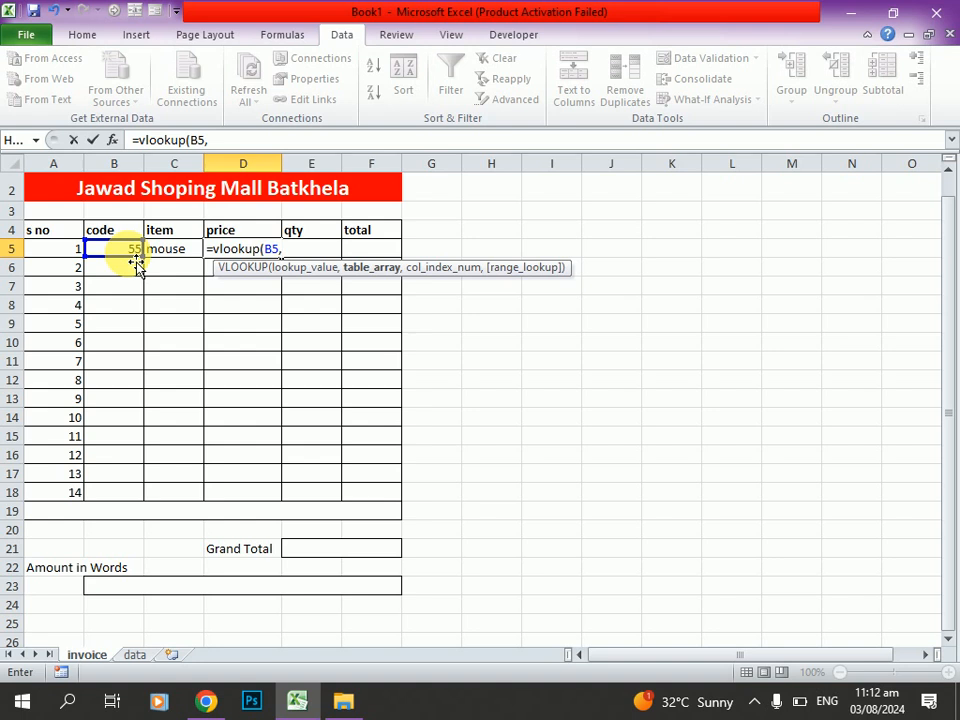
click(128, 660)
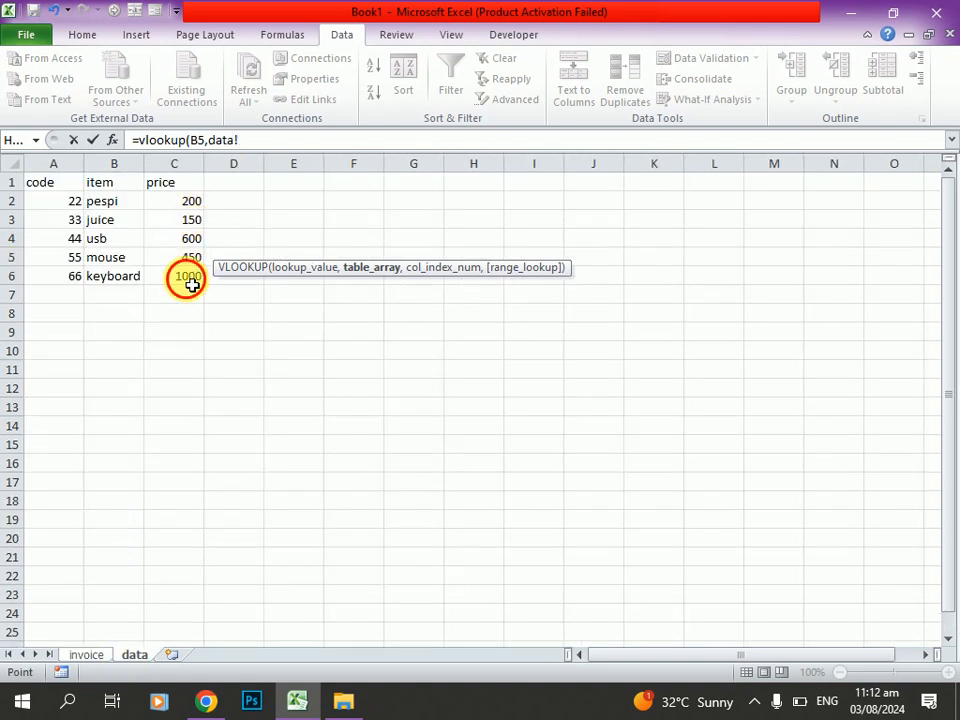
drag(184, 278, 50, 177)
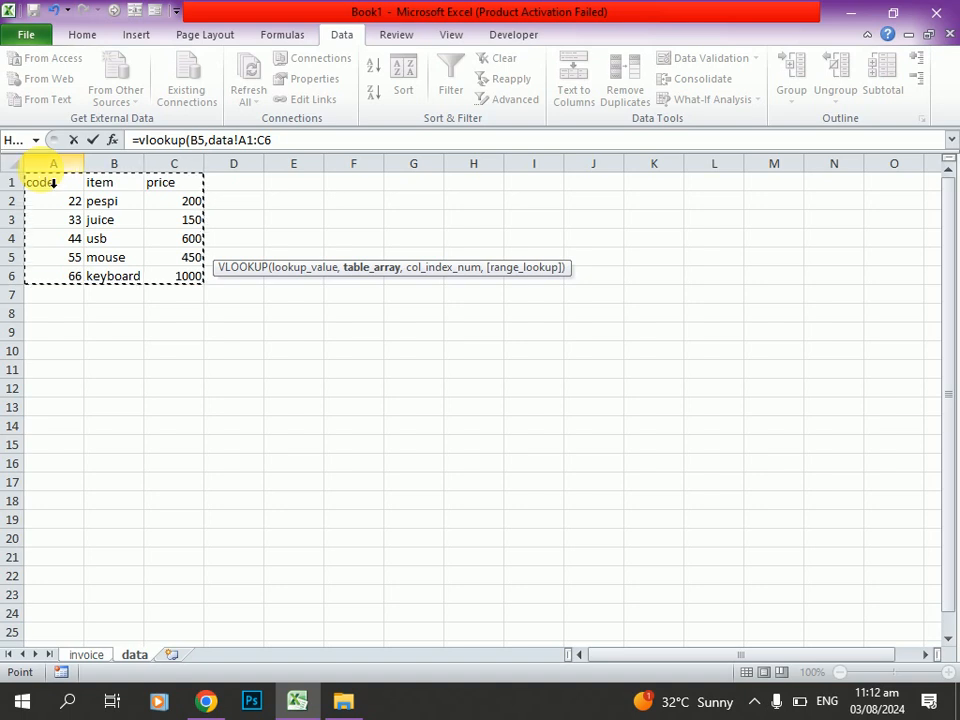
text(,)
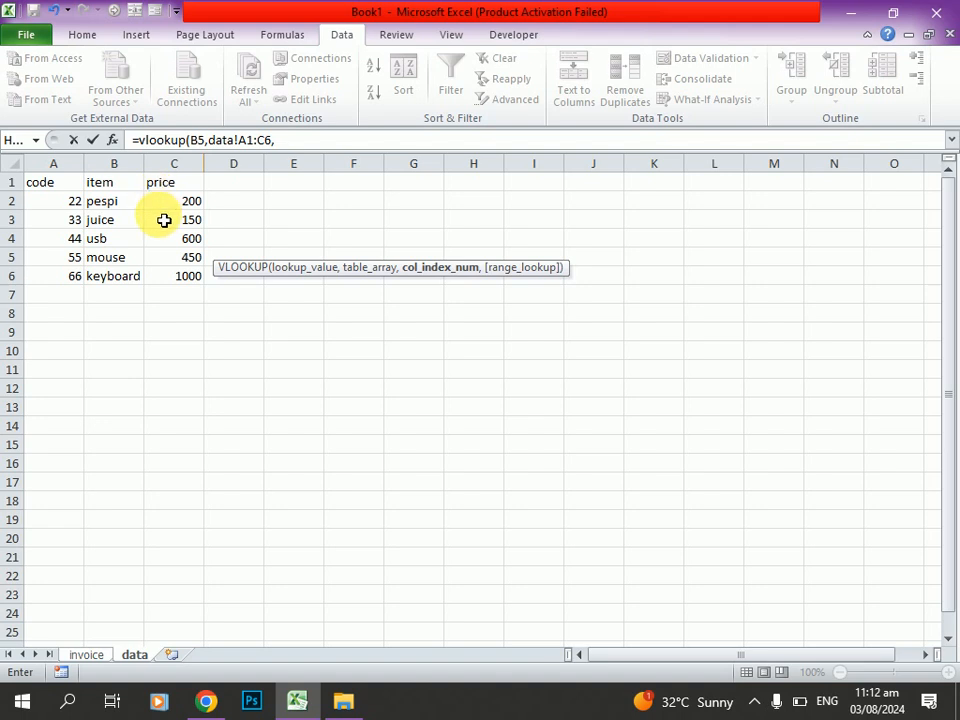
text(3,0)
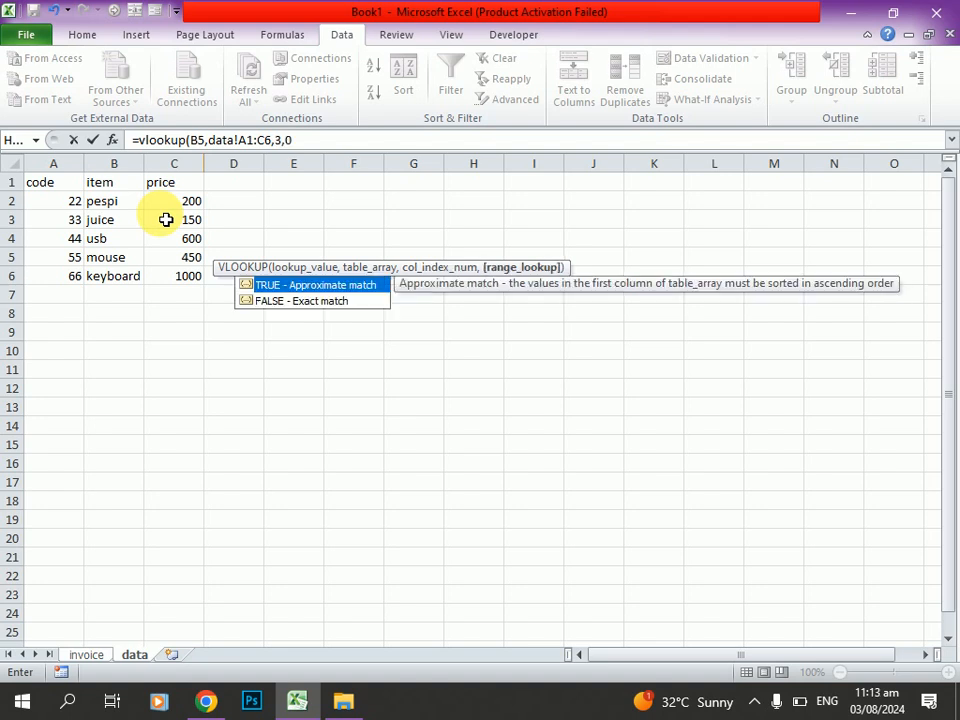
text())
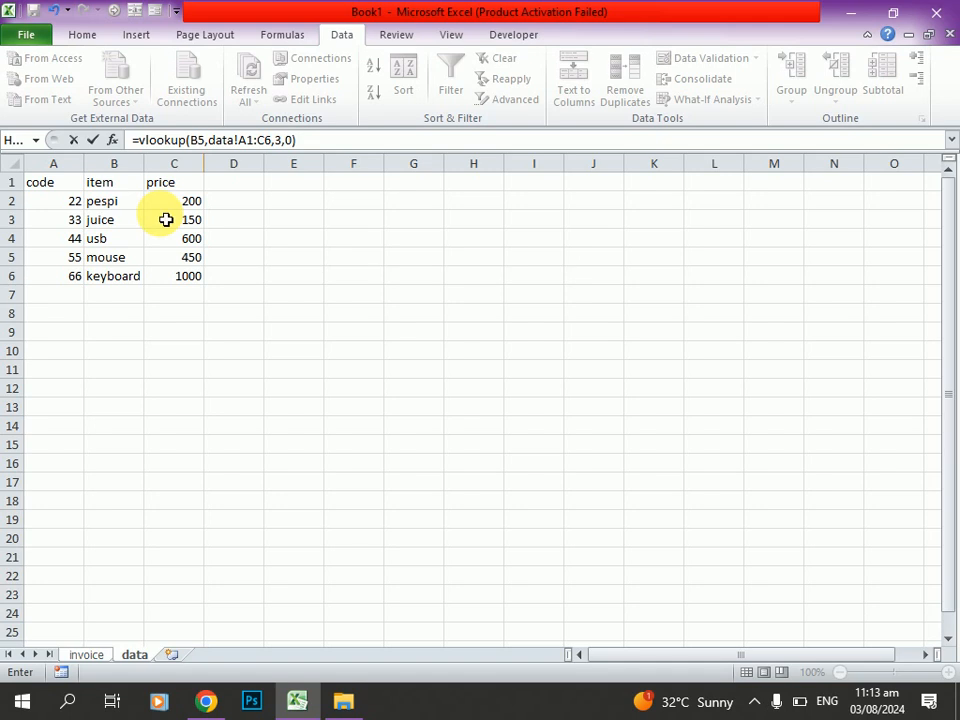
key(Return)
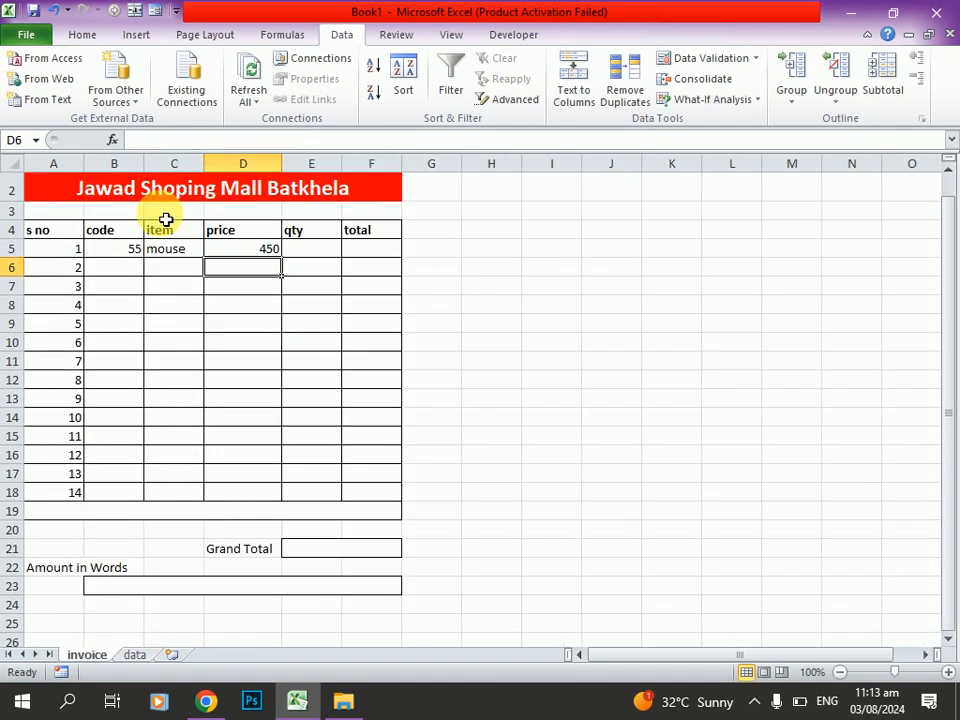
- Enter quantity 5 in cell E5 and the formula =D5*E5 in total cell F5
click(300, 257)
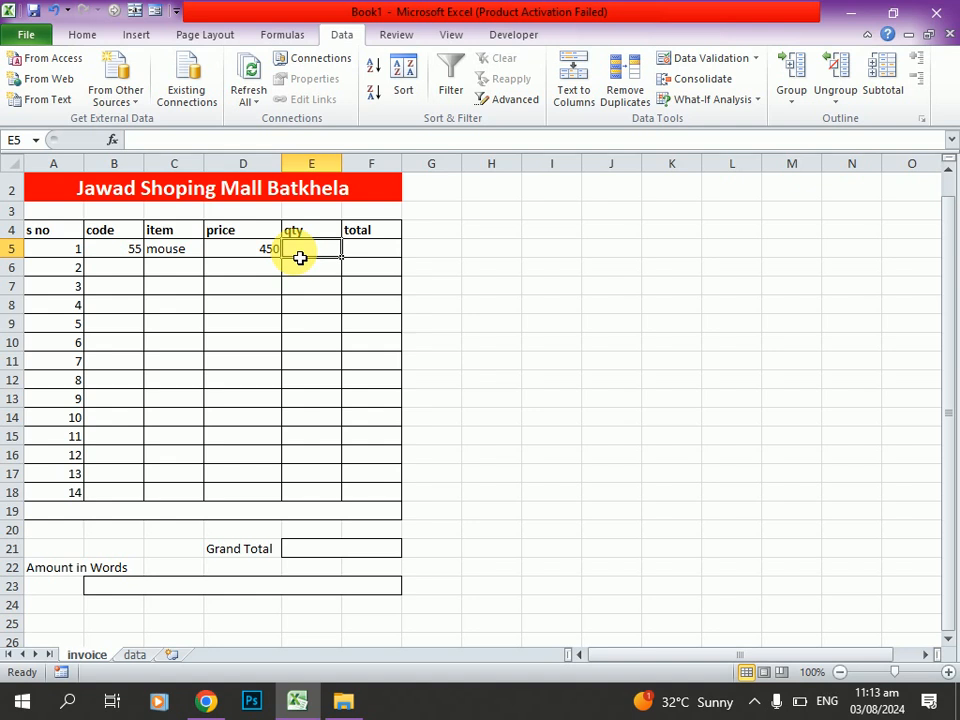
text(5)
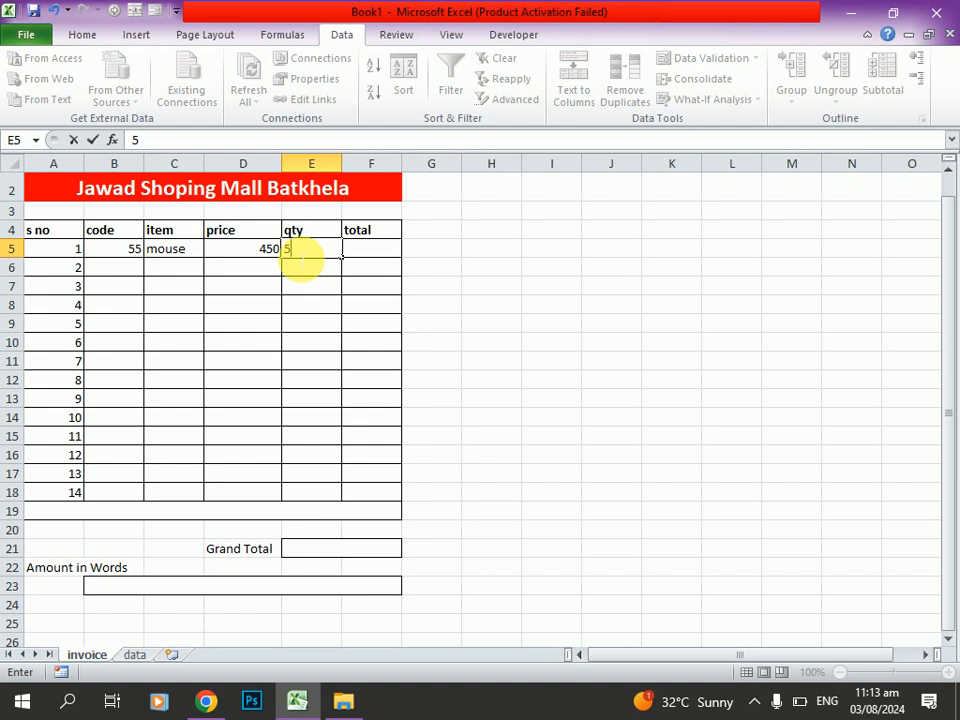
key(Tab)
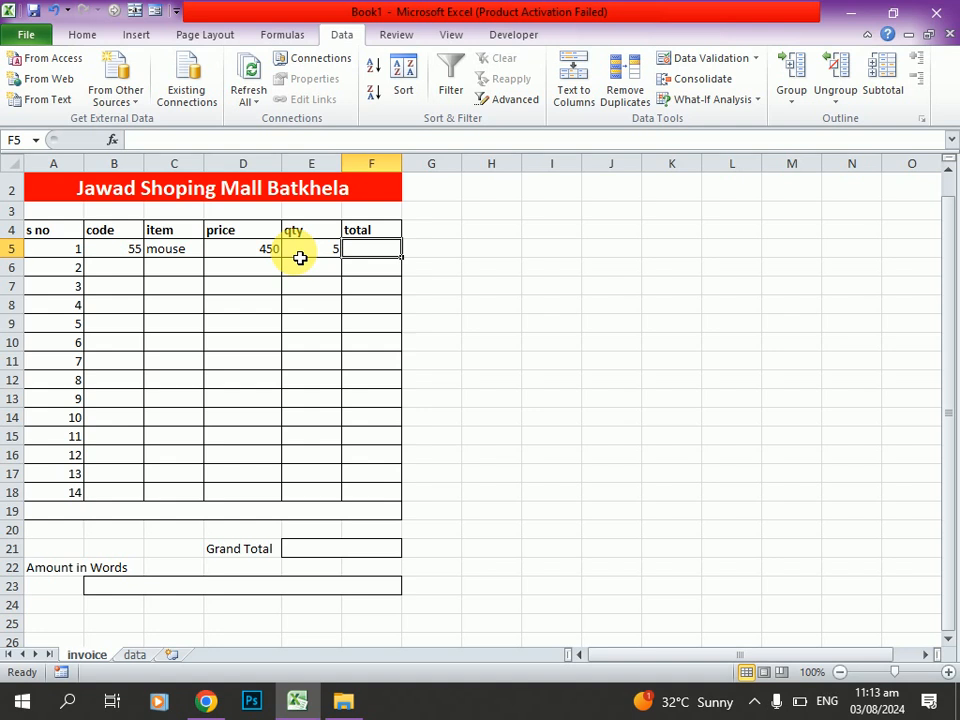
text(=)
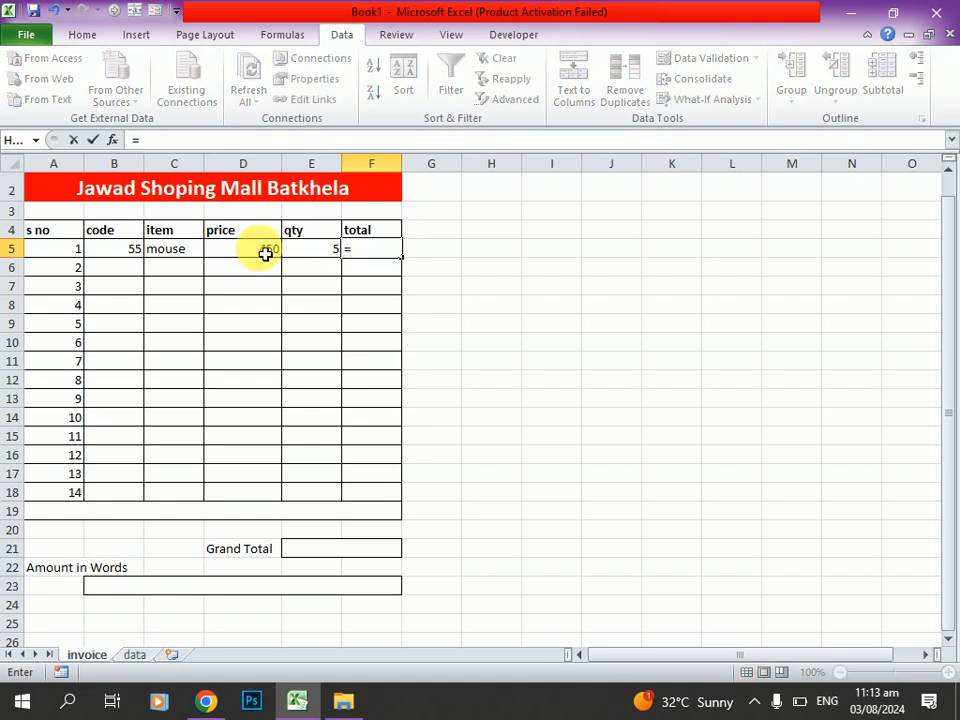
click(264, 254)
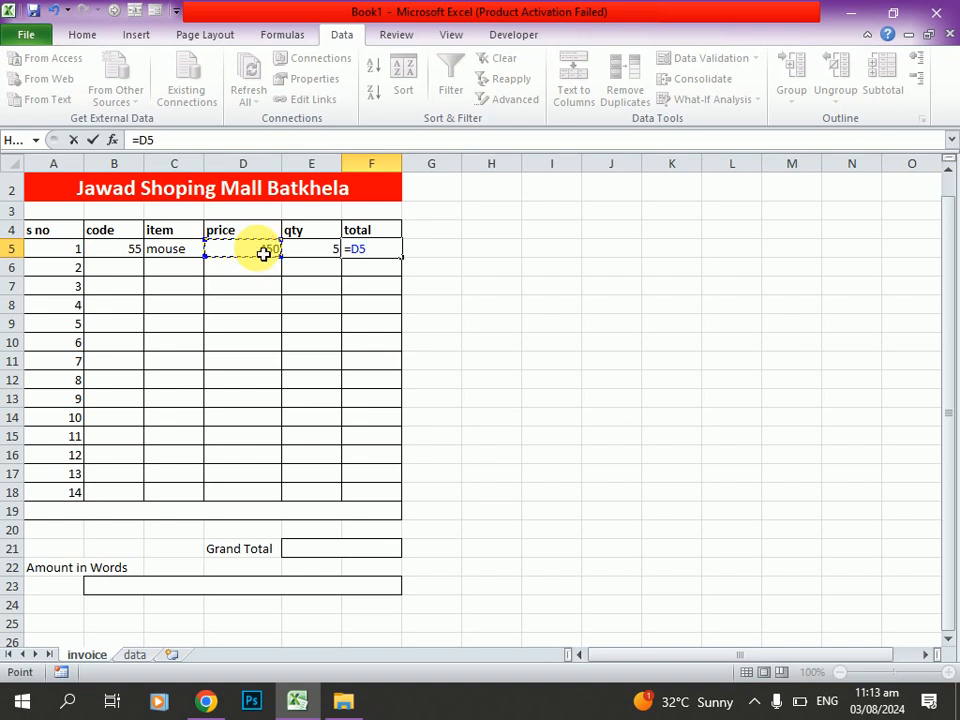
text(*)
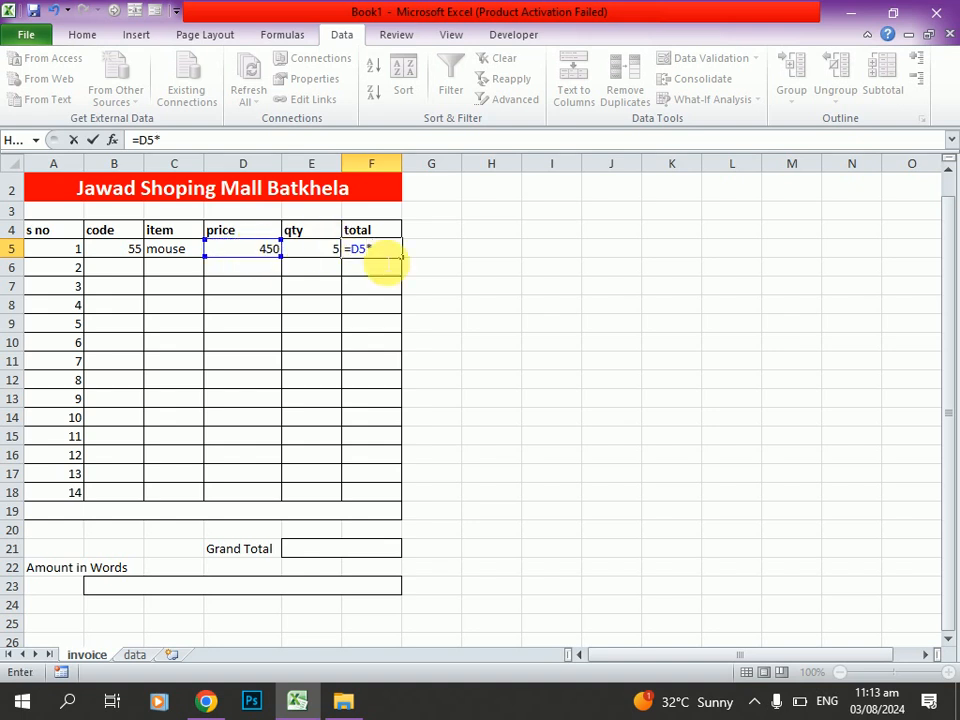
click(316, 253)
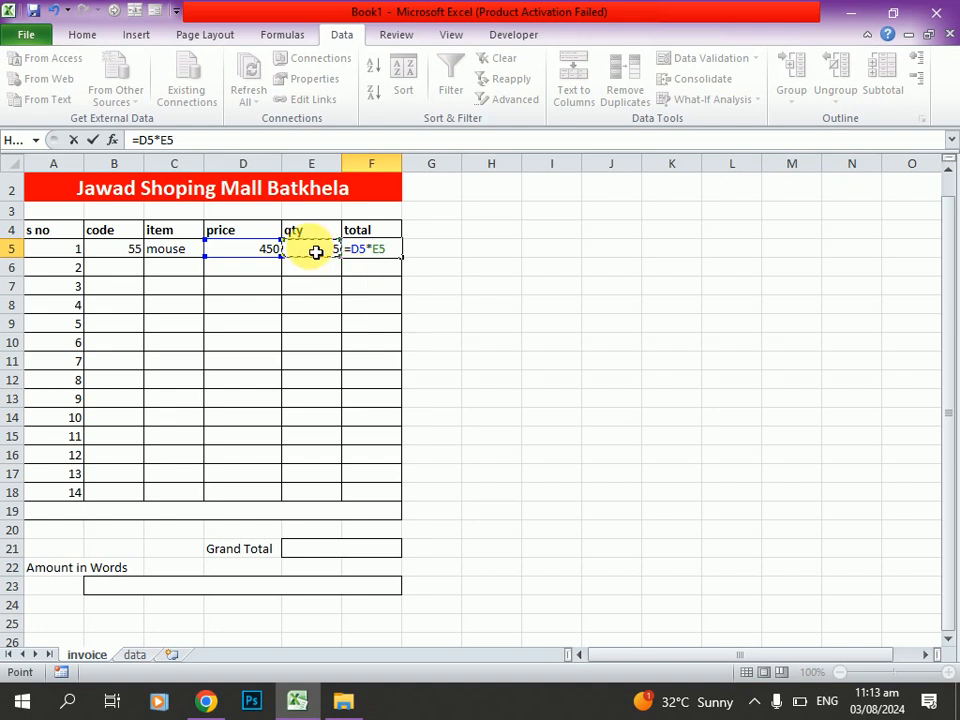
key(Return)
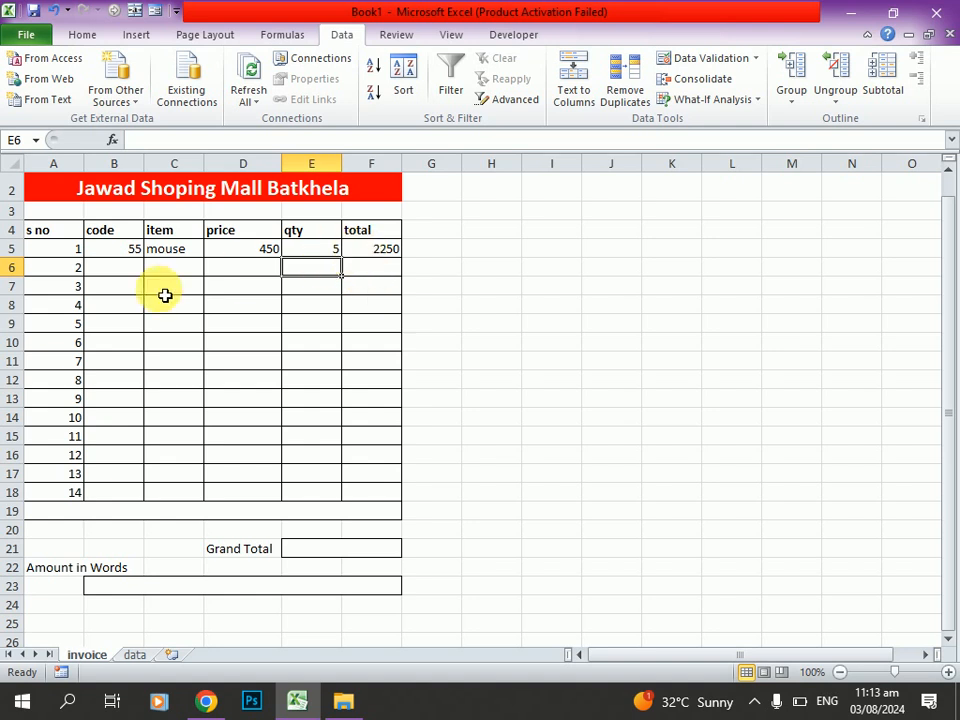
- Fill the code, item, price, qty and total cells of row 5 down through row 18
click(134, 253)
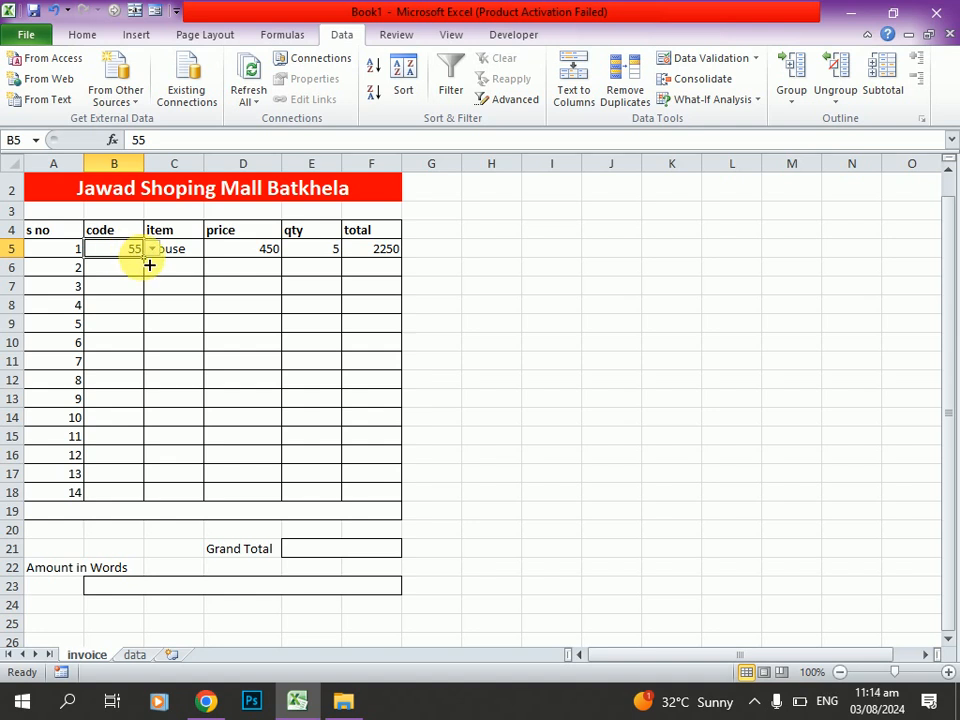
drag(148, 265, 152, 500)
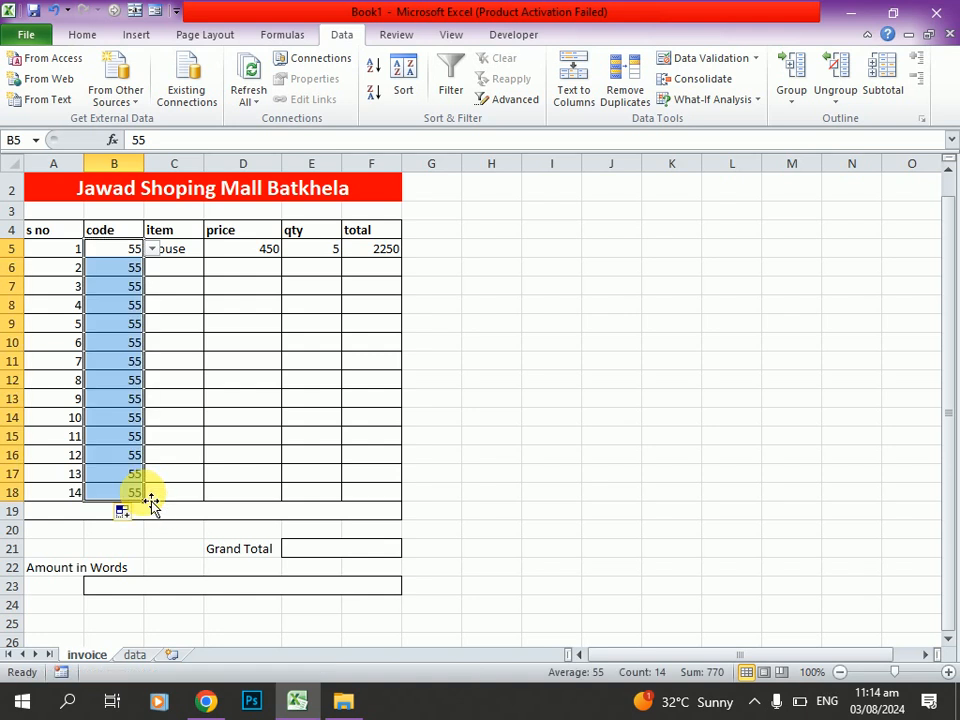
click(191, 255)
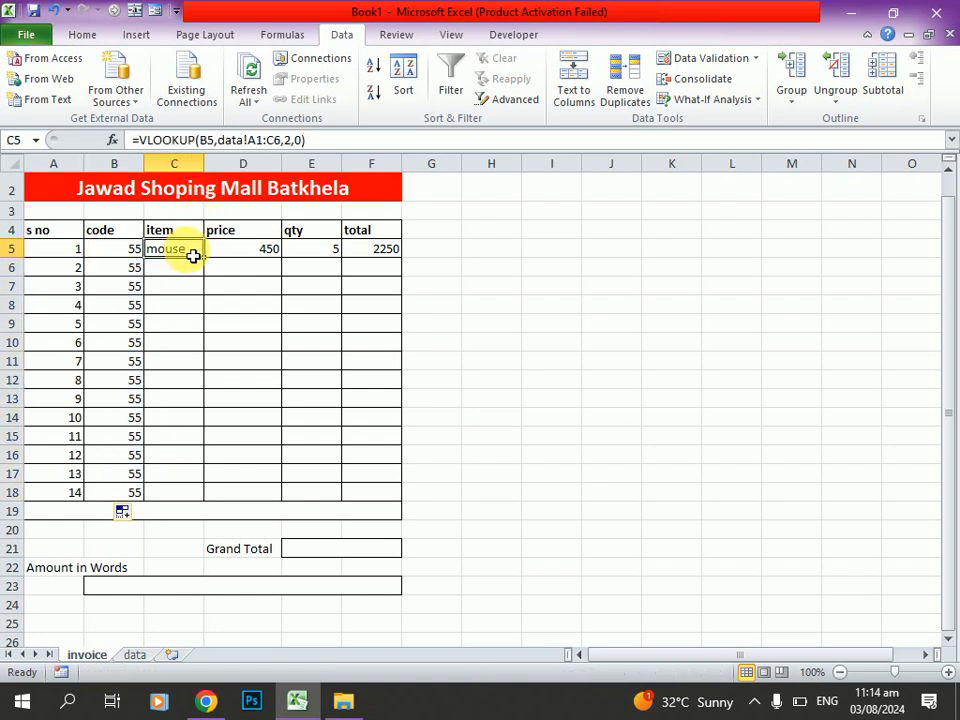
drag(208, 260, 206, 492)
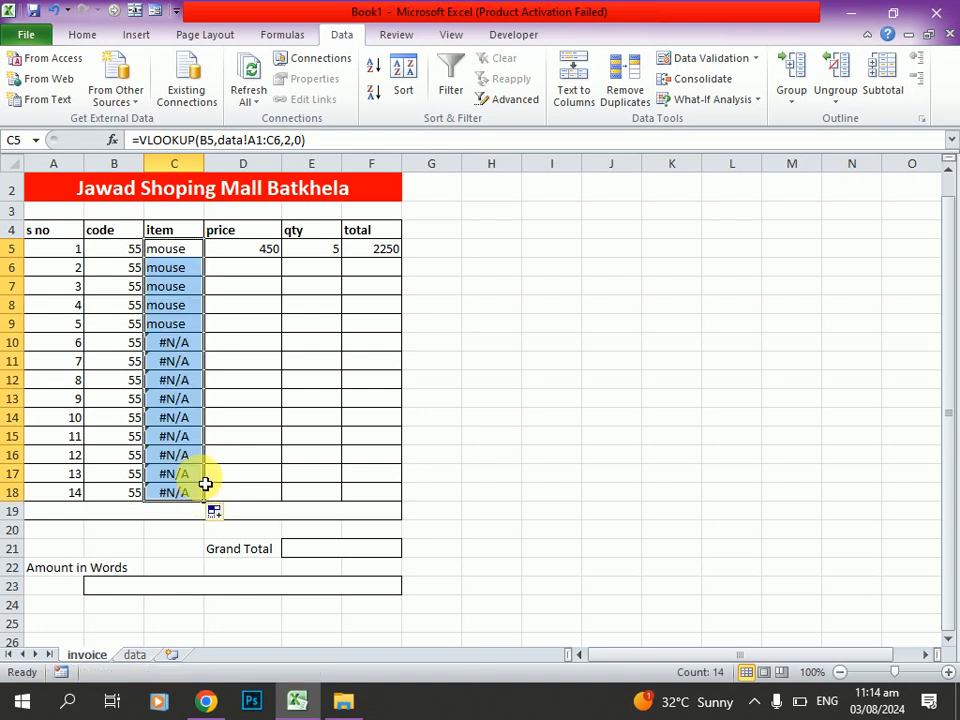
click(276, 257)
drag(284, 262, 272, 502)
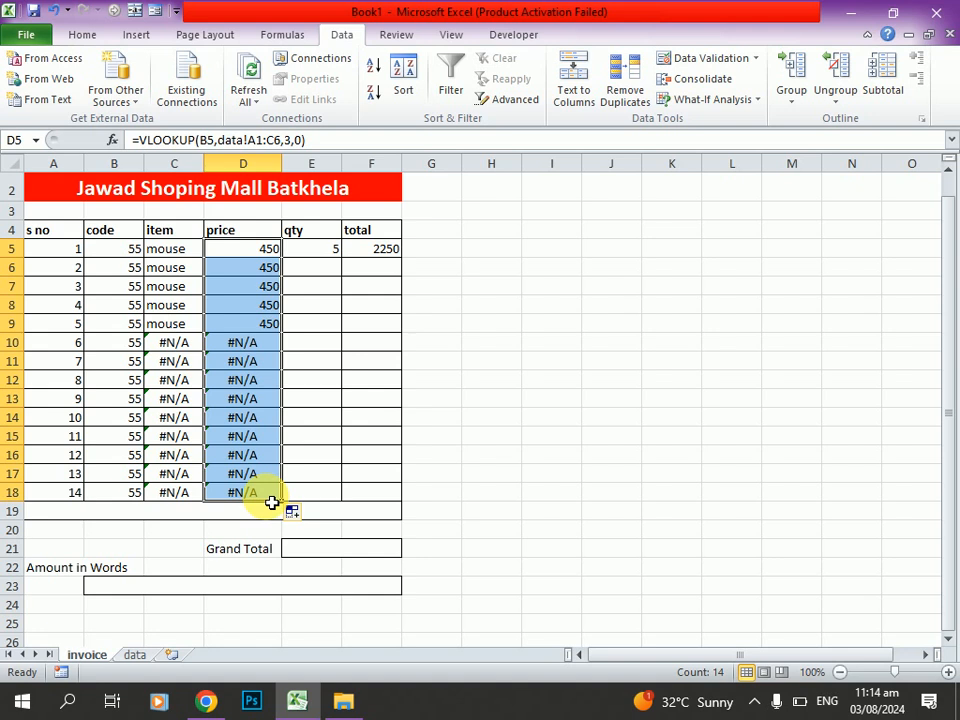
click(334, 252)
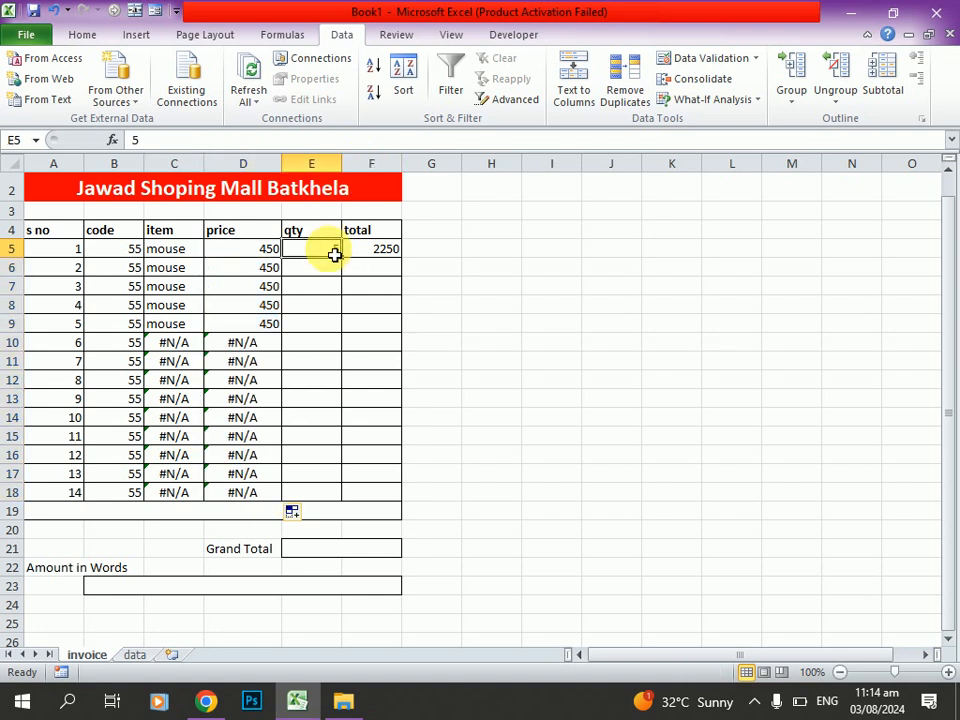
drag(347, 261, 342, 499)
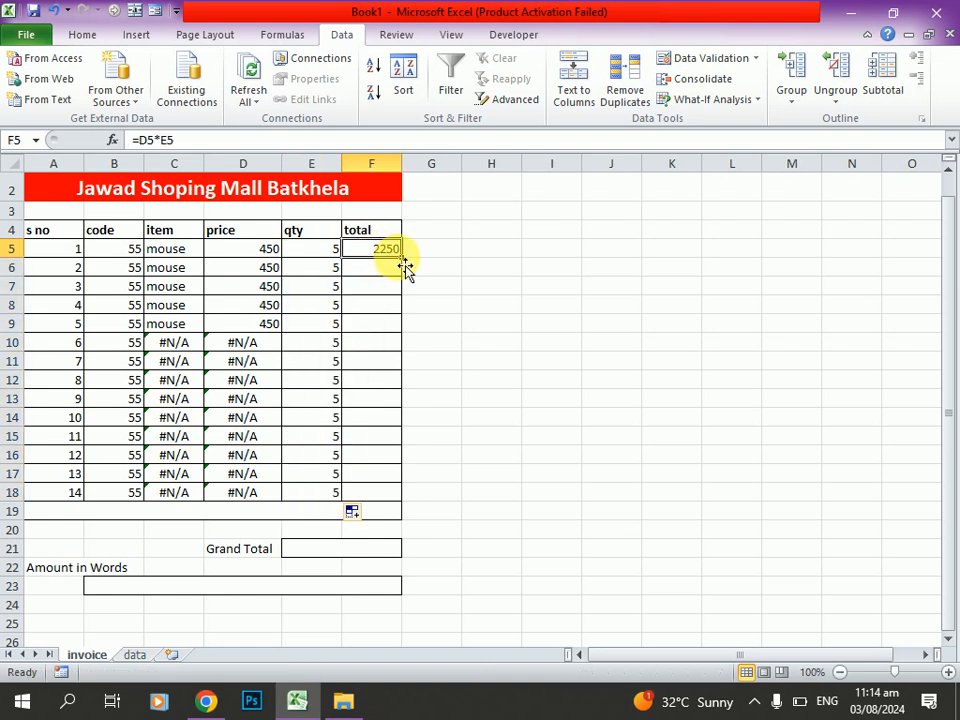
drag(407, 257, 408, 510)
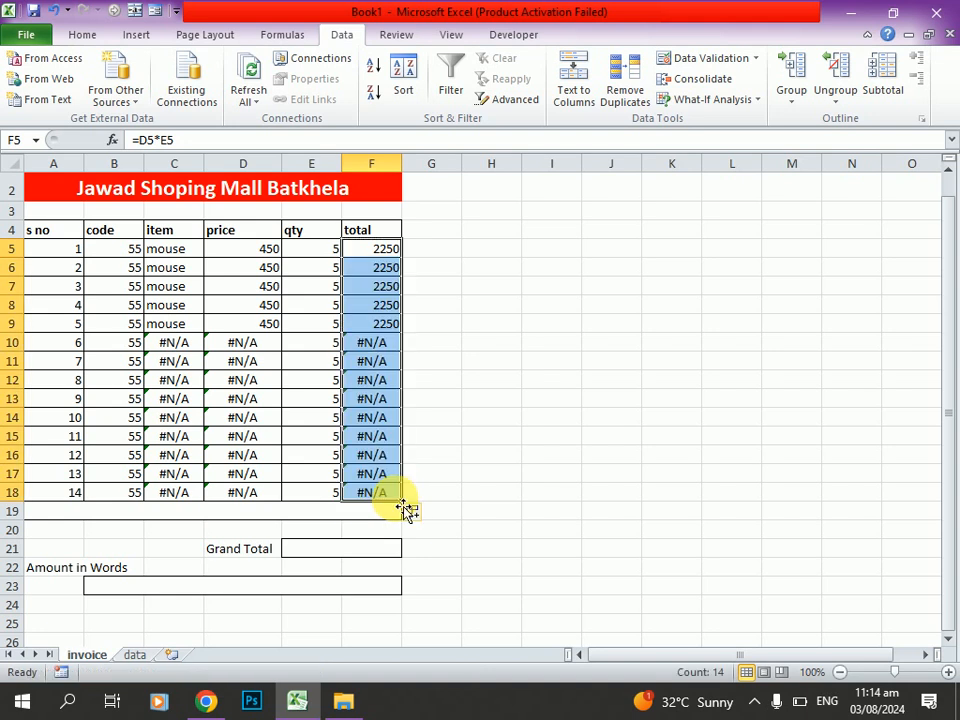
- Choose code 44 from the dropdown in cell B6 of the second invoice row
click(137, 270)
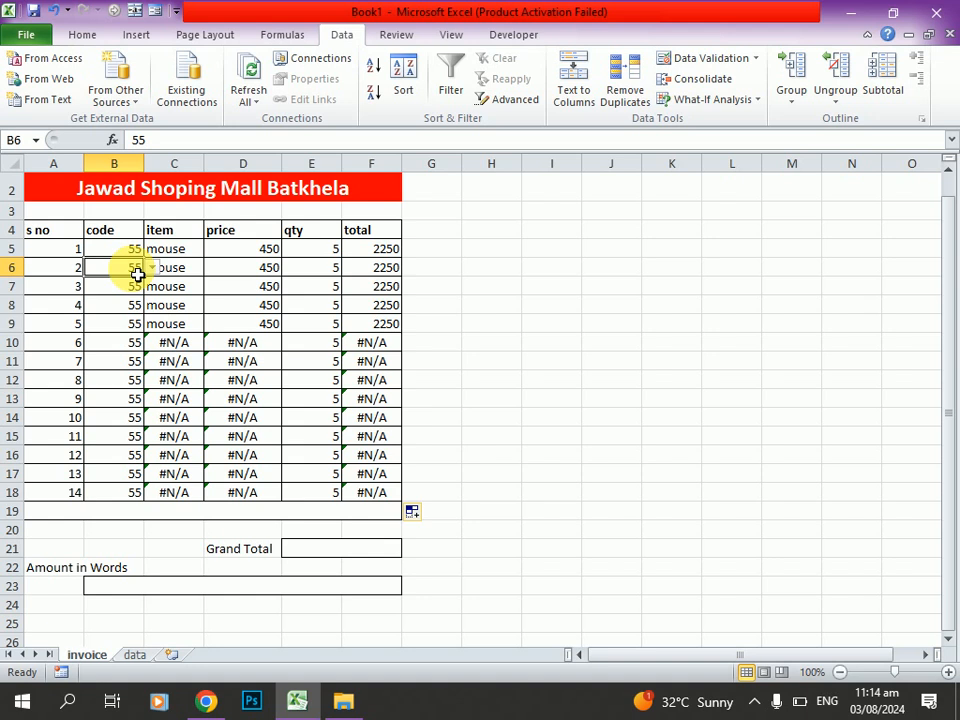
click(152, 270)
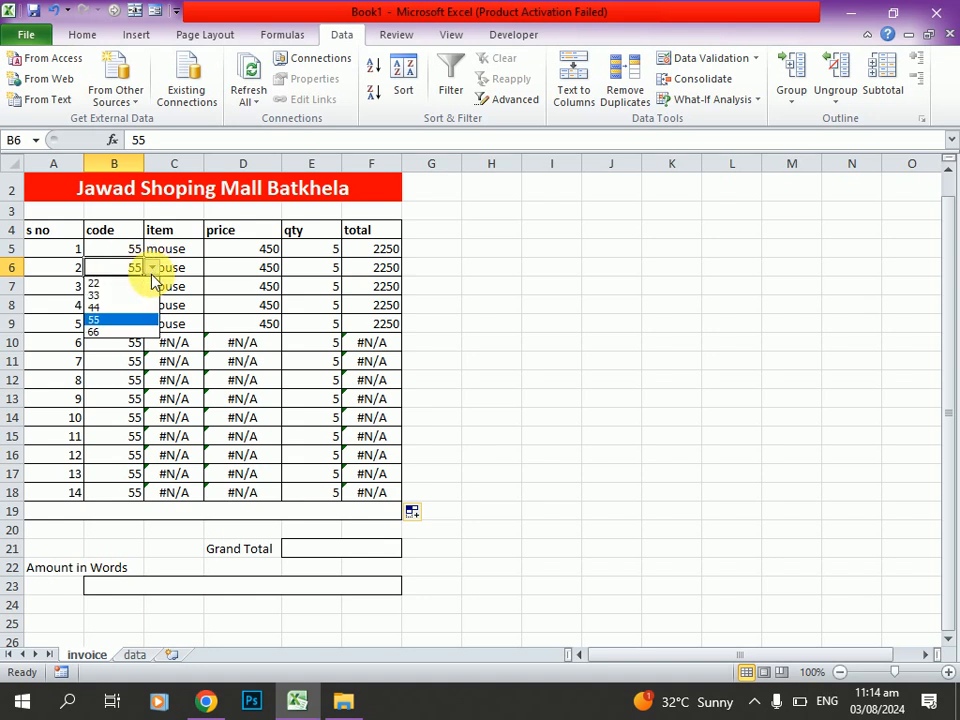
click(117, 307)
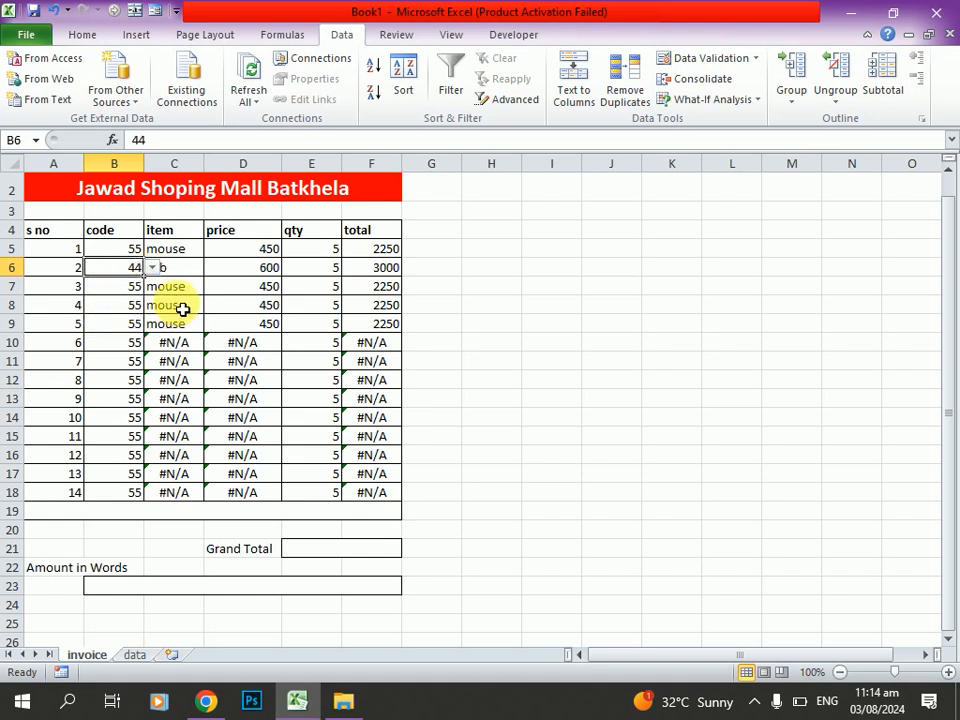
click(185, 311)
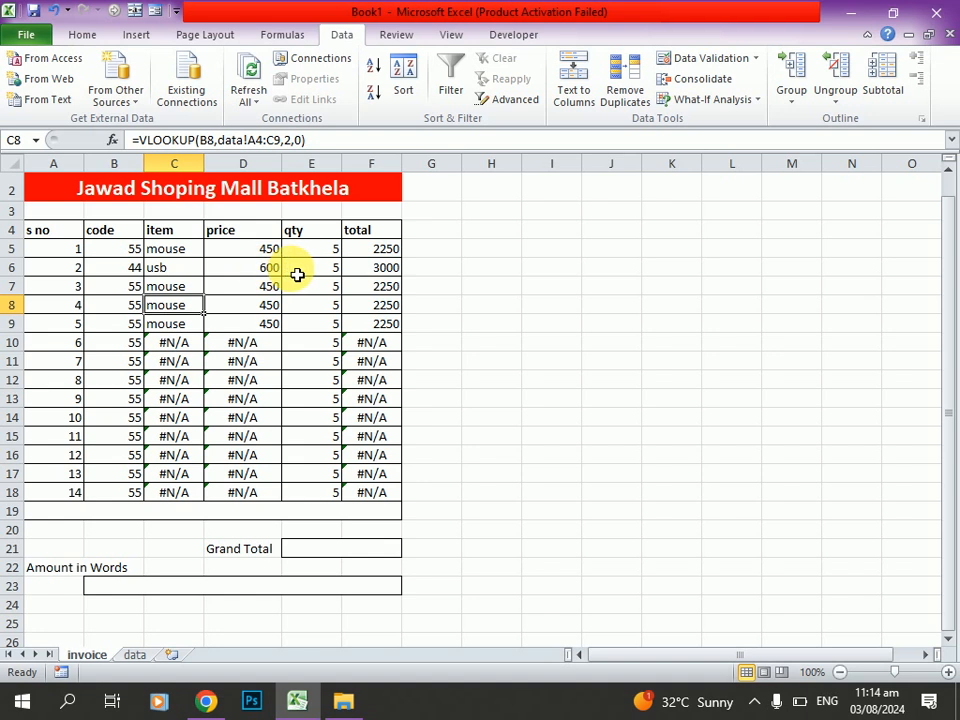
click(132, 306)
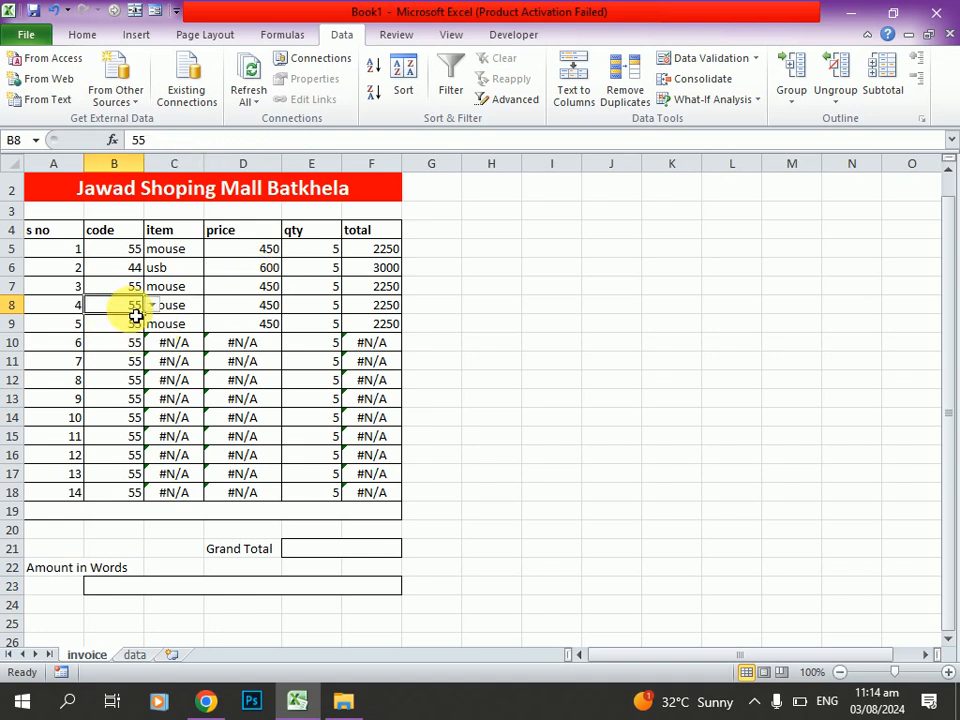
- Try to enter the unlisted code 0 in cell B5, and discard the entry
click(125, 254)
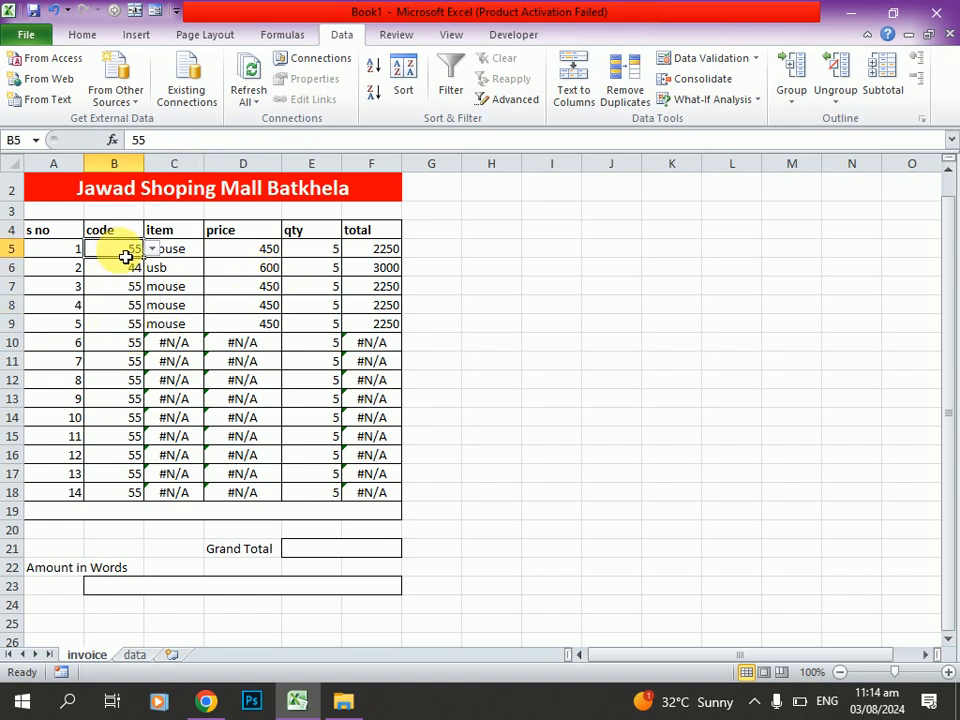
text(0`)
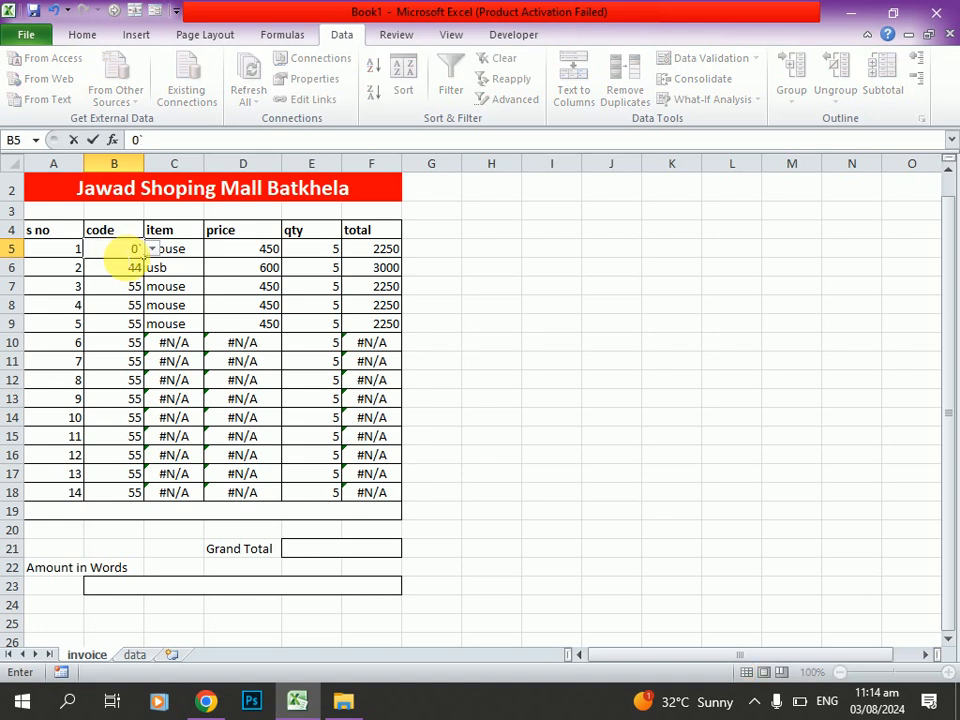
key(BackSpace)
key(Return)
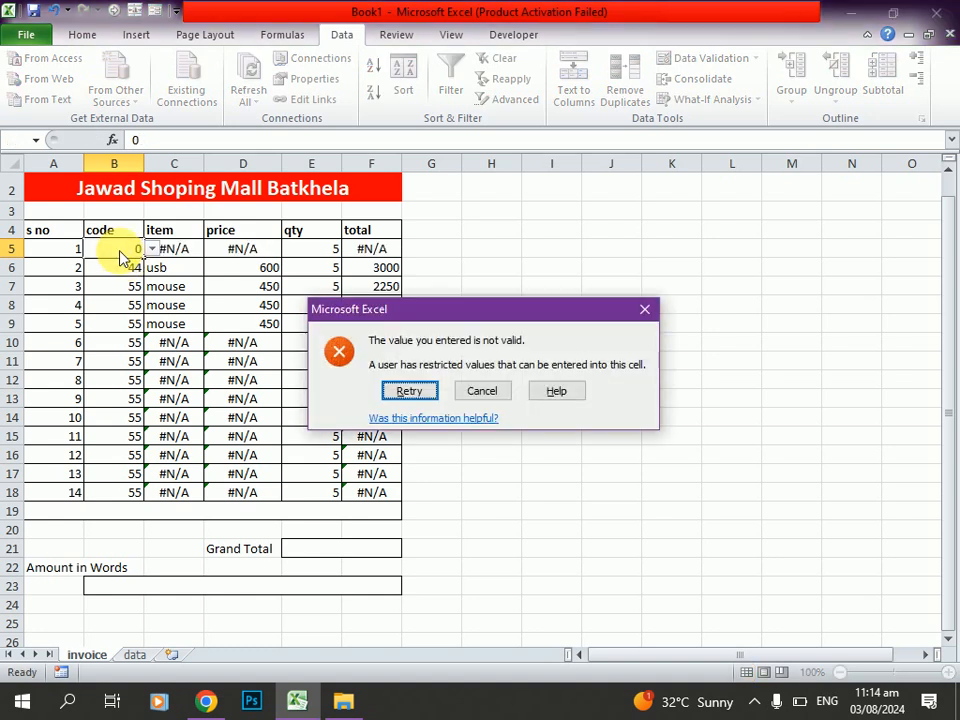
click(430, 391)
key(Return)
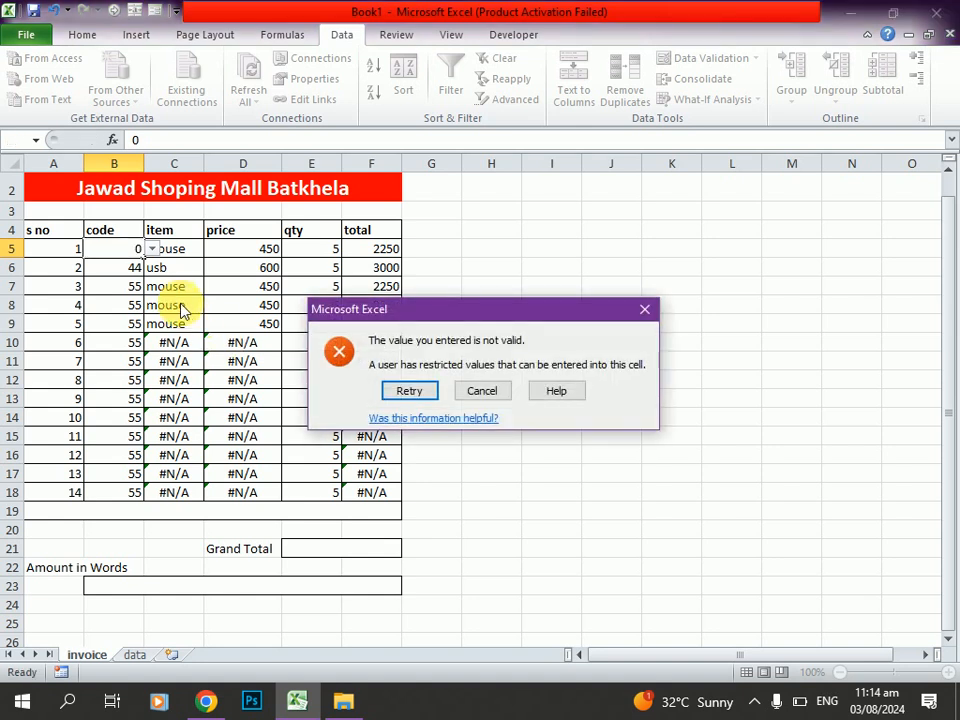
click(484, 391)
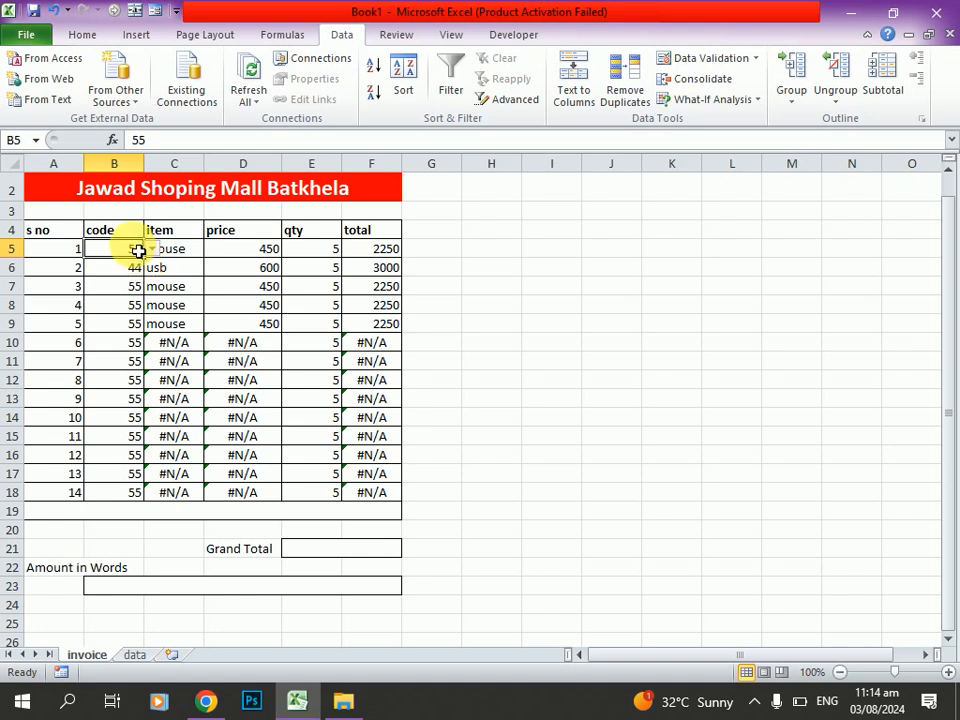
click(169, 273)
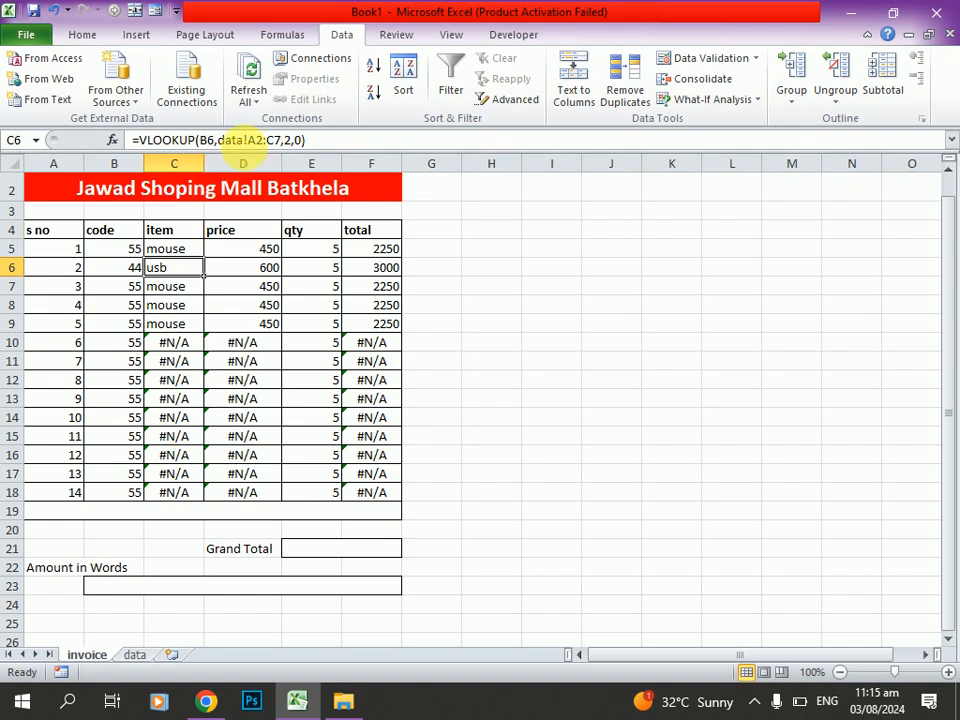
click(141, 141)
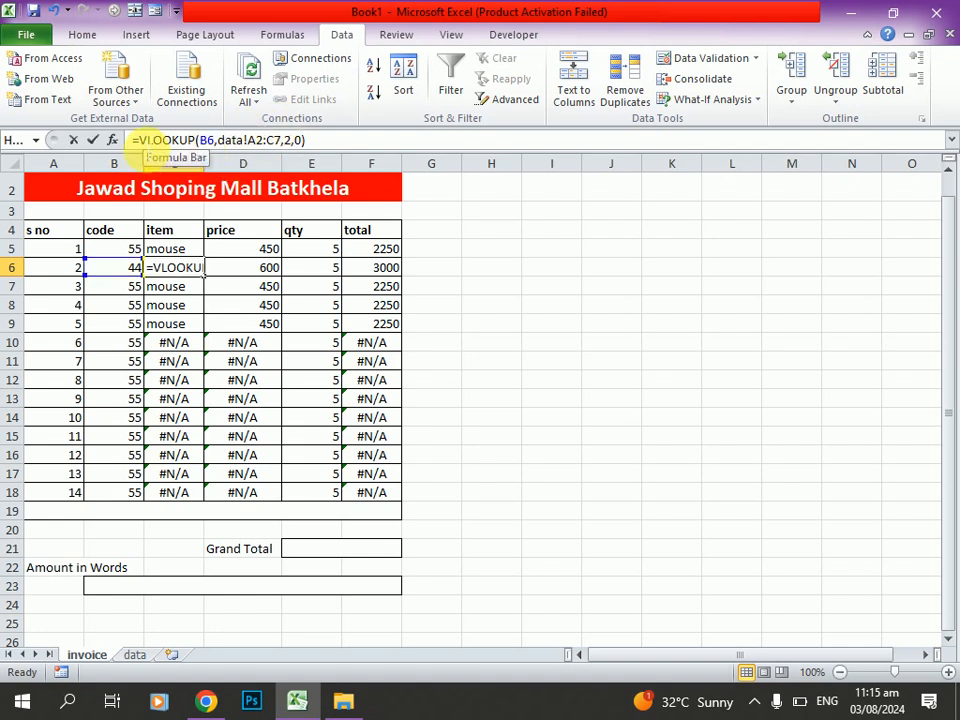
click(158, 254)
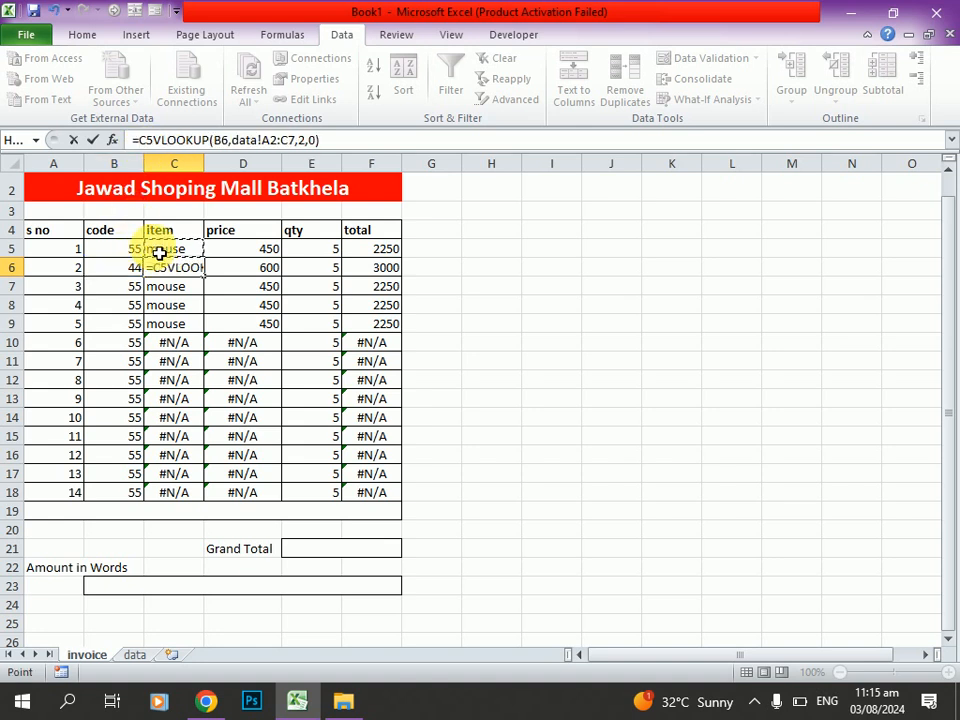
key(BackSpace)
key(BackSpace)
key(Escape)
- Change item cell C5 to =IFERROR(VLOOKUP(B5,data!A1:C6,2,0)," ") and fill the formula down to row 18
click(177, 252)
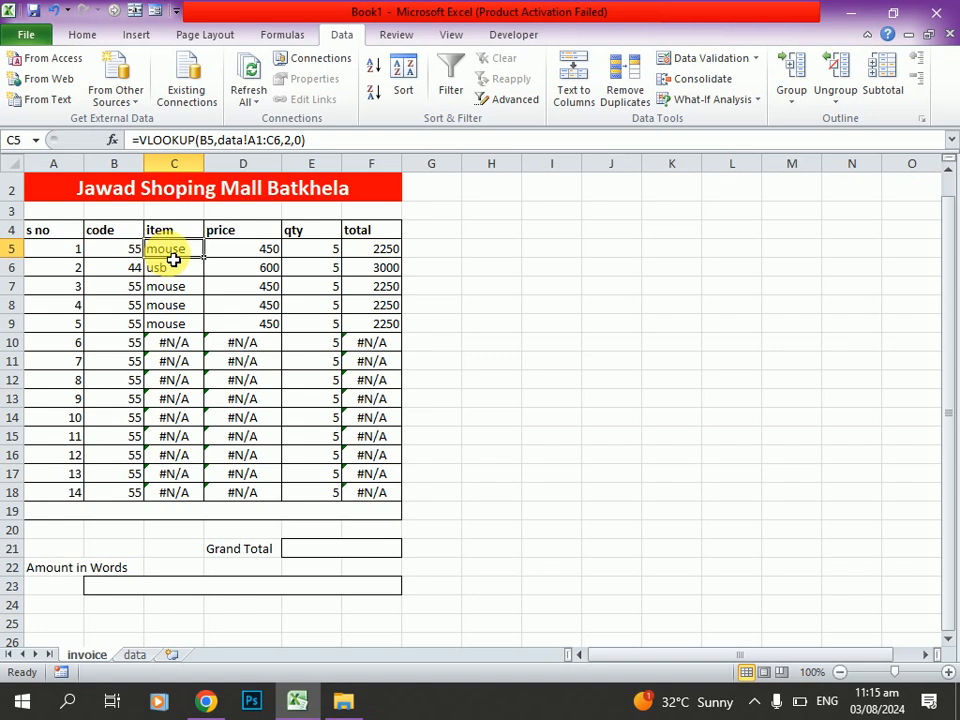
click(136, 140)
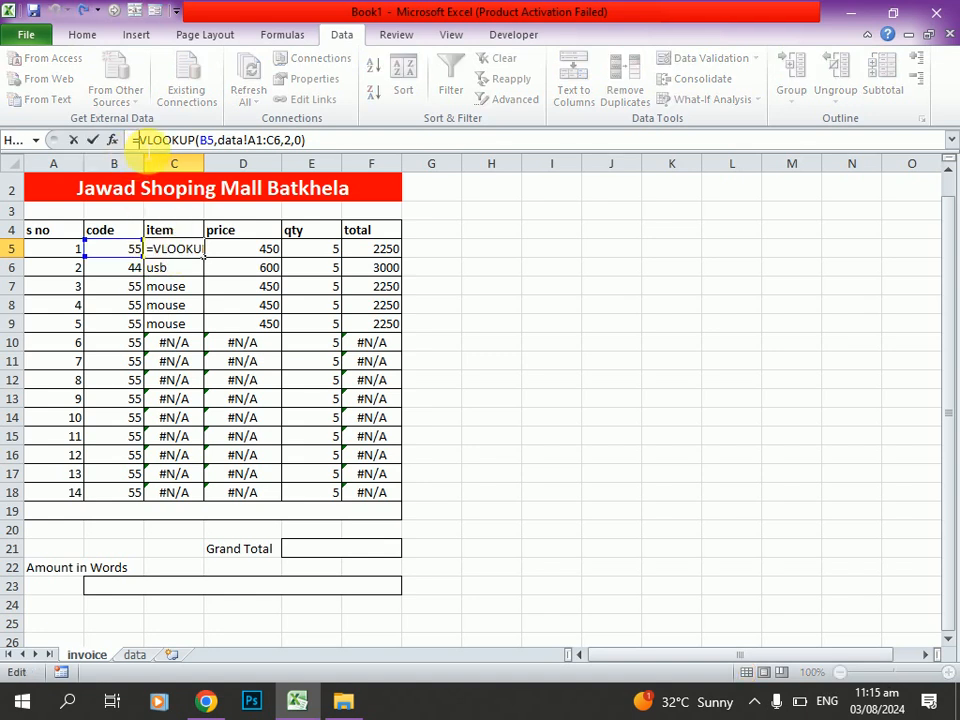
text(if)
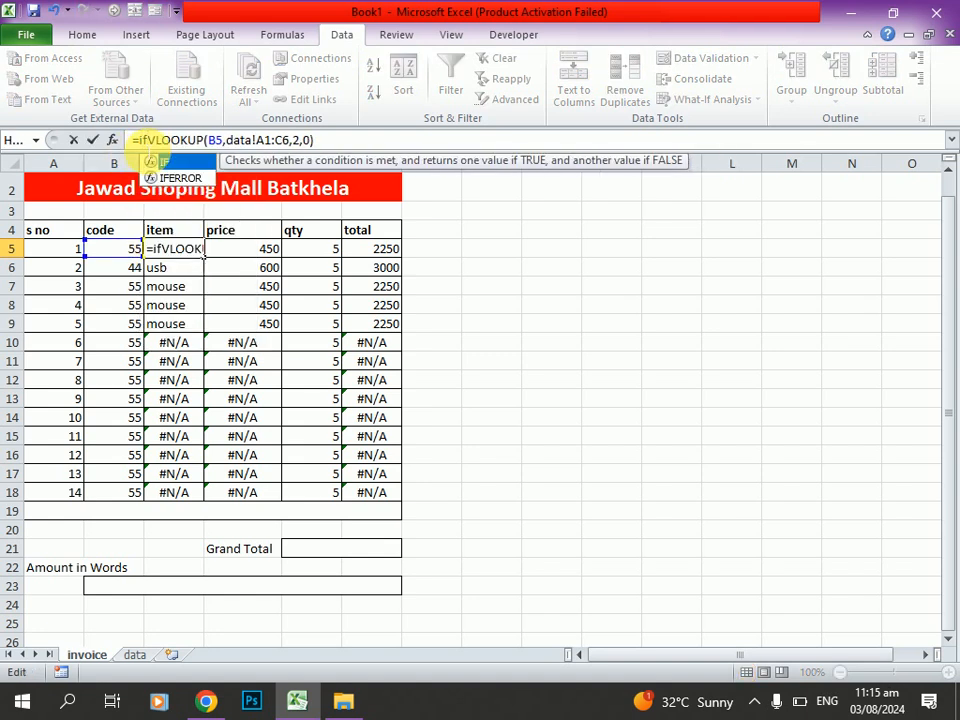
key(Down)
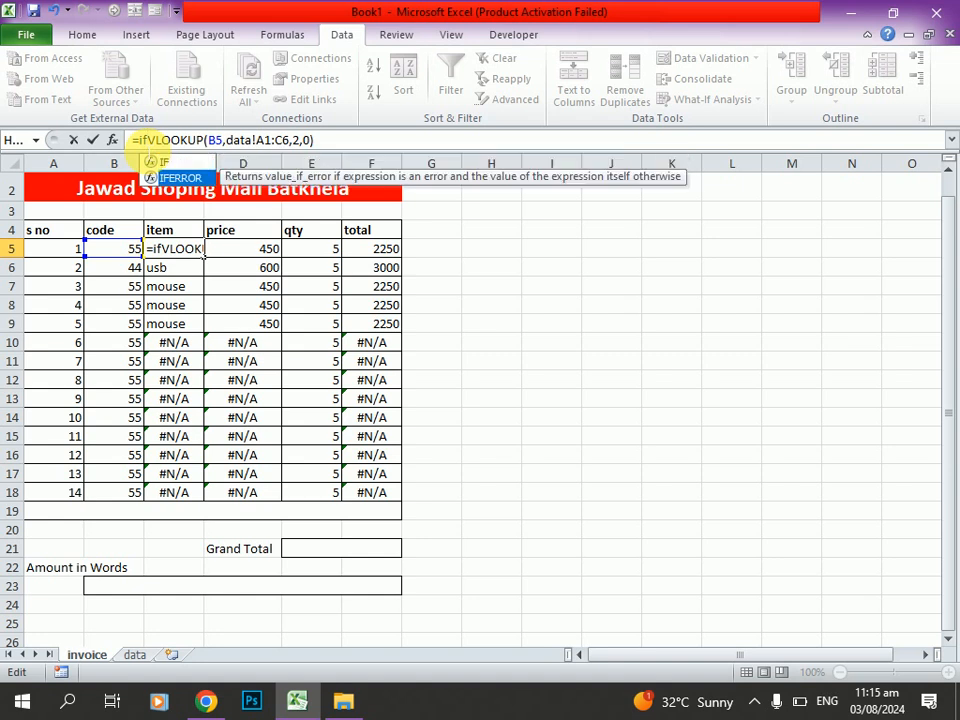
key(Tab)
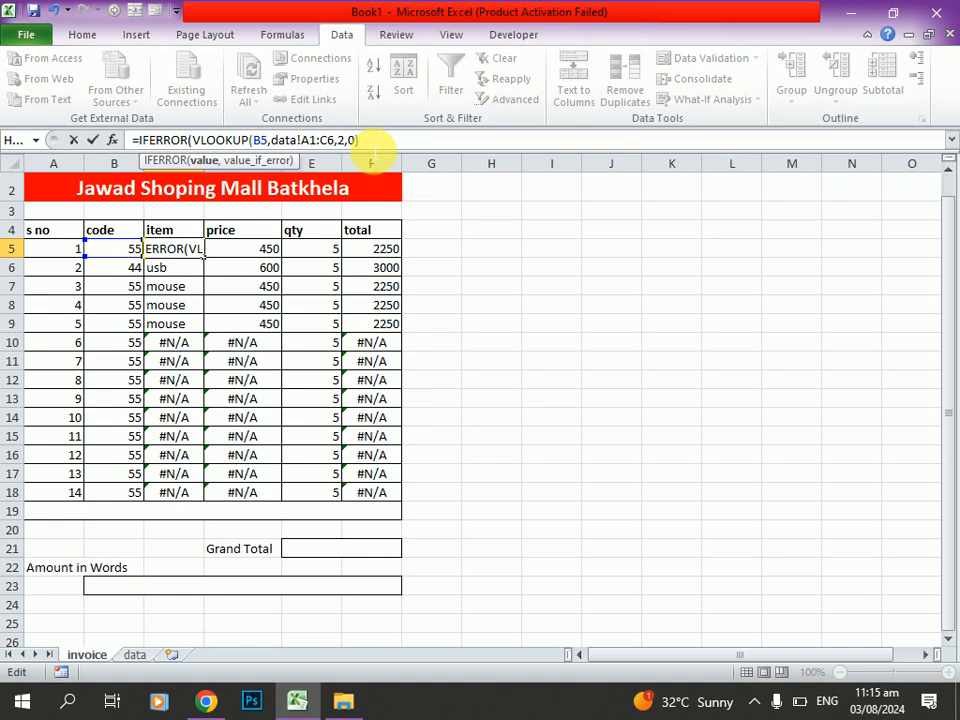
text(,")
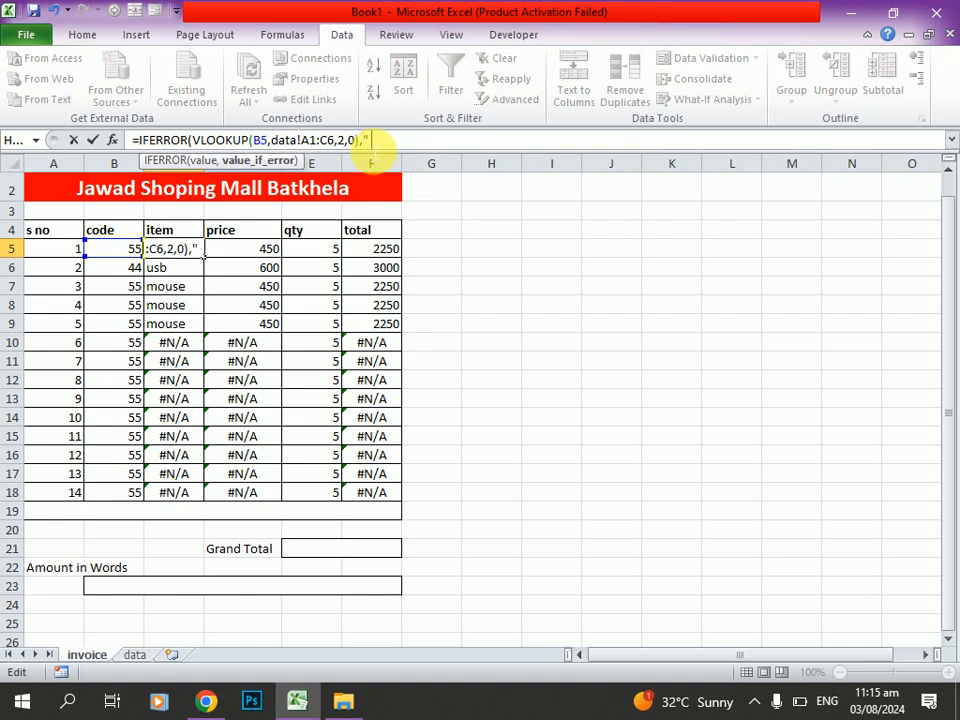
text( "))
key(Return)
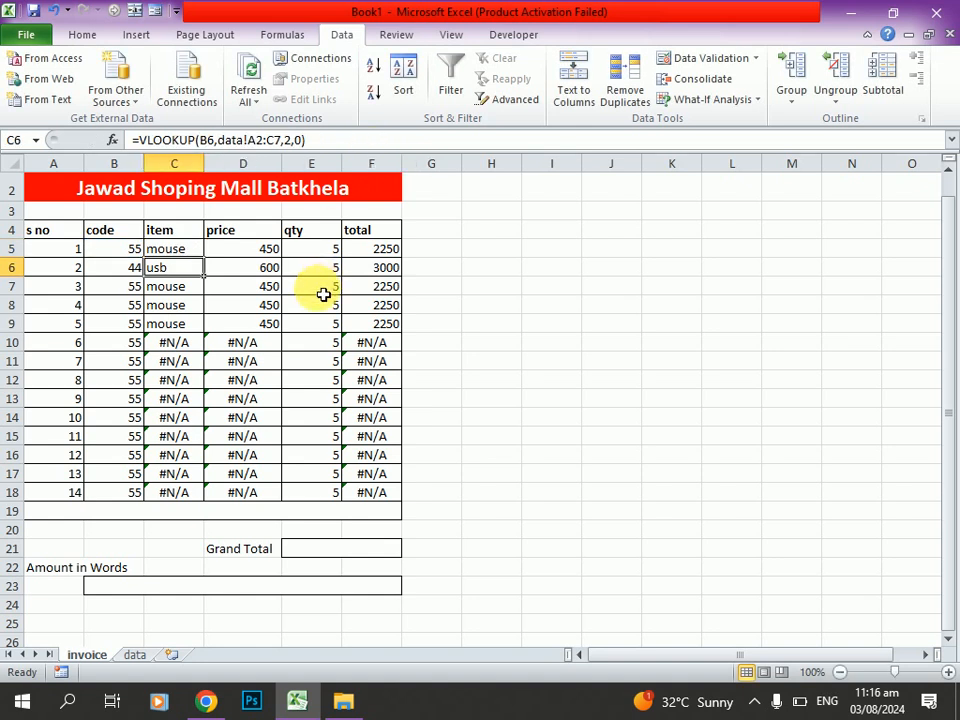
click(199, 255)
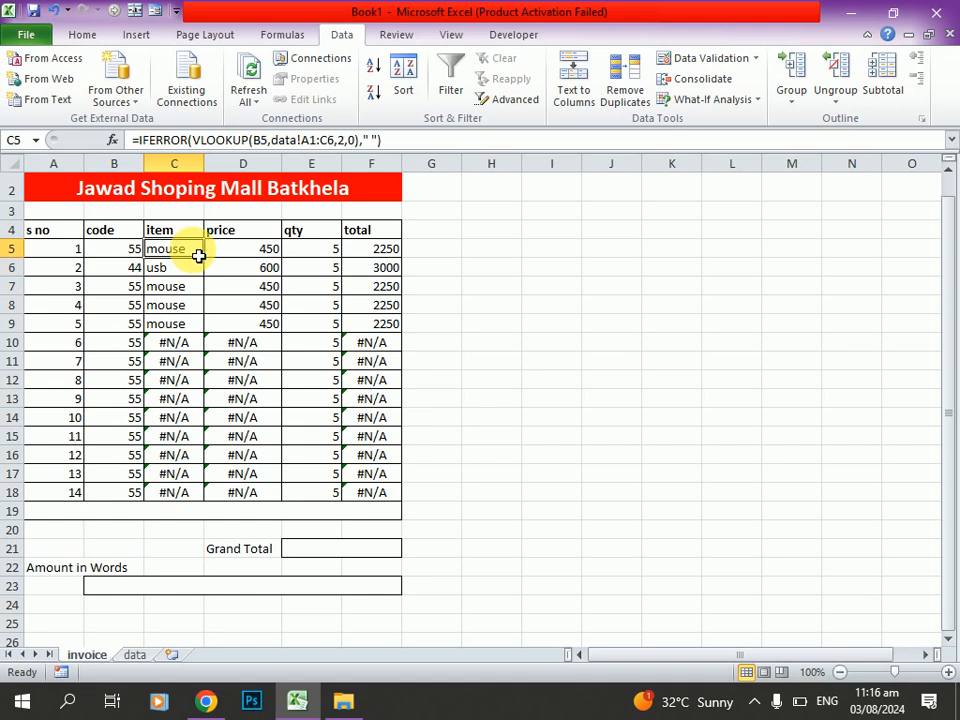
drag(209, 263, 201, 511)
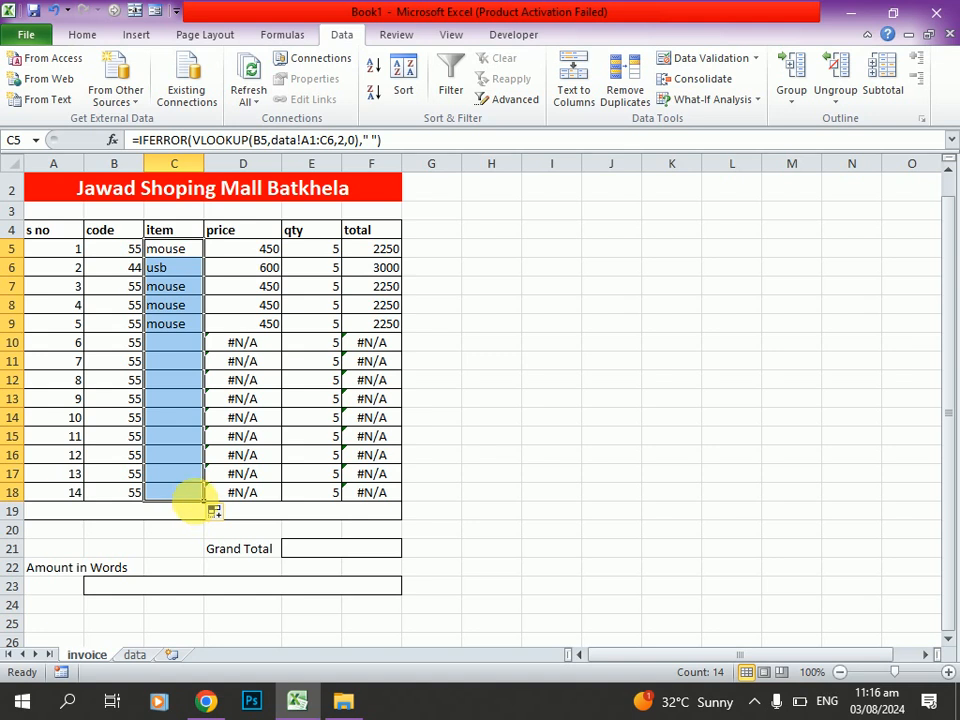
- Change price cell D5 to =IFERROR(VLOOKUP(B5,data!A1:C6,3,0)," ") and fill the formula down to row 18
click(255, 252)
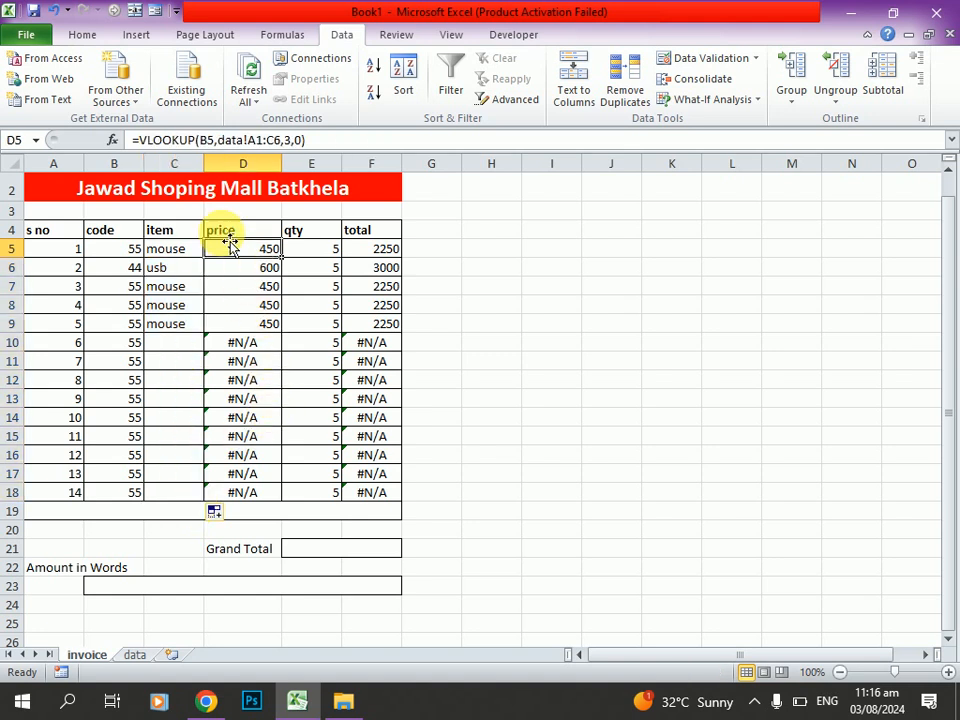
click(138, 140)
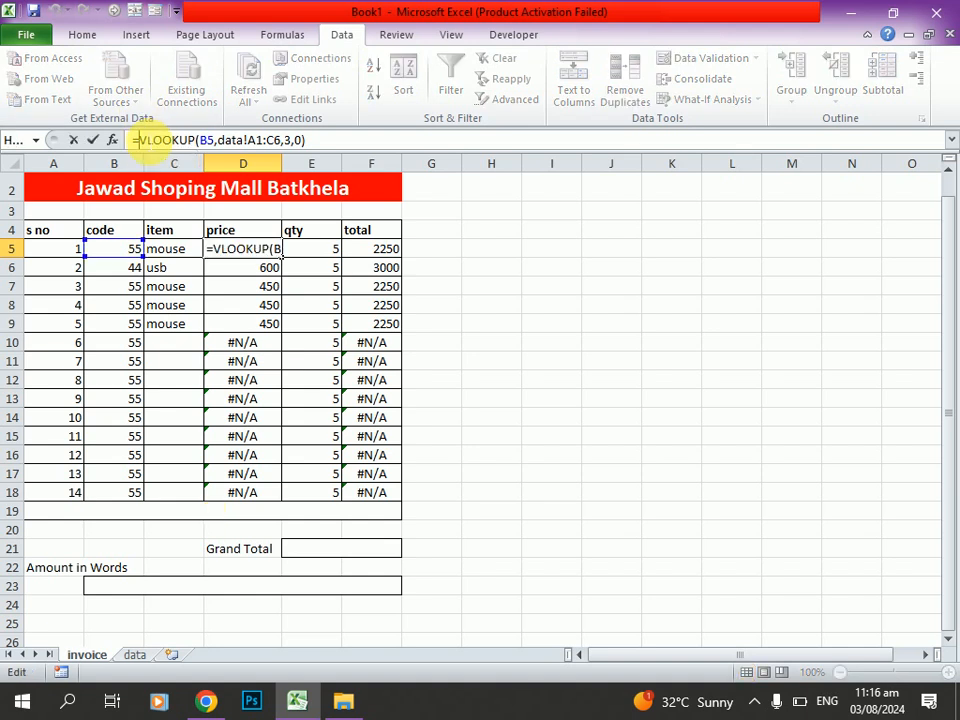
text(iferror)
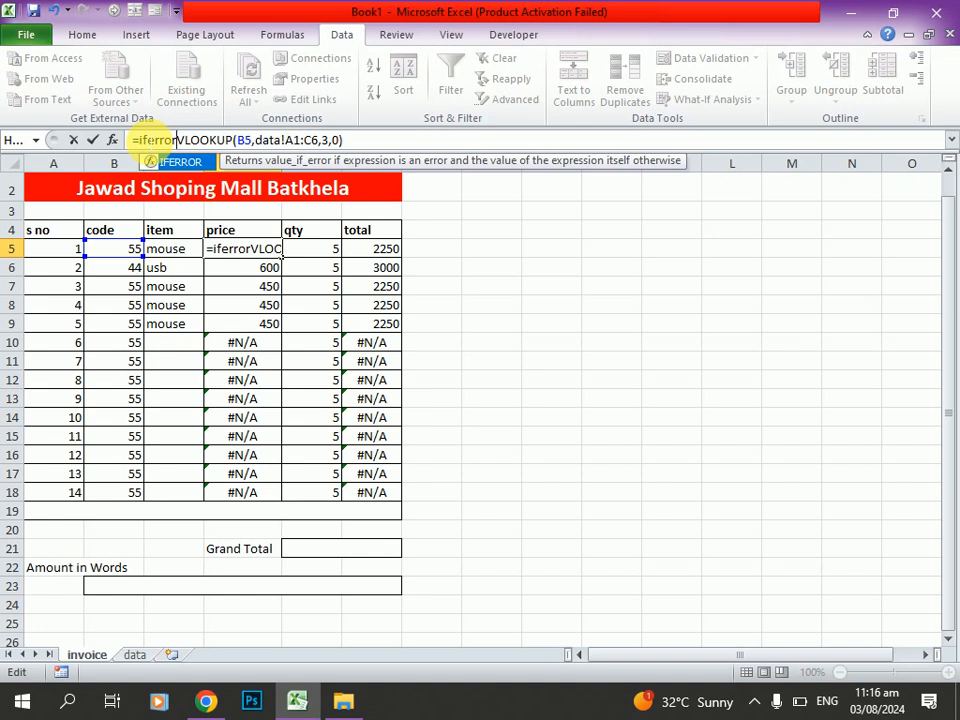
text(()
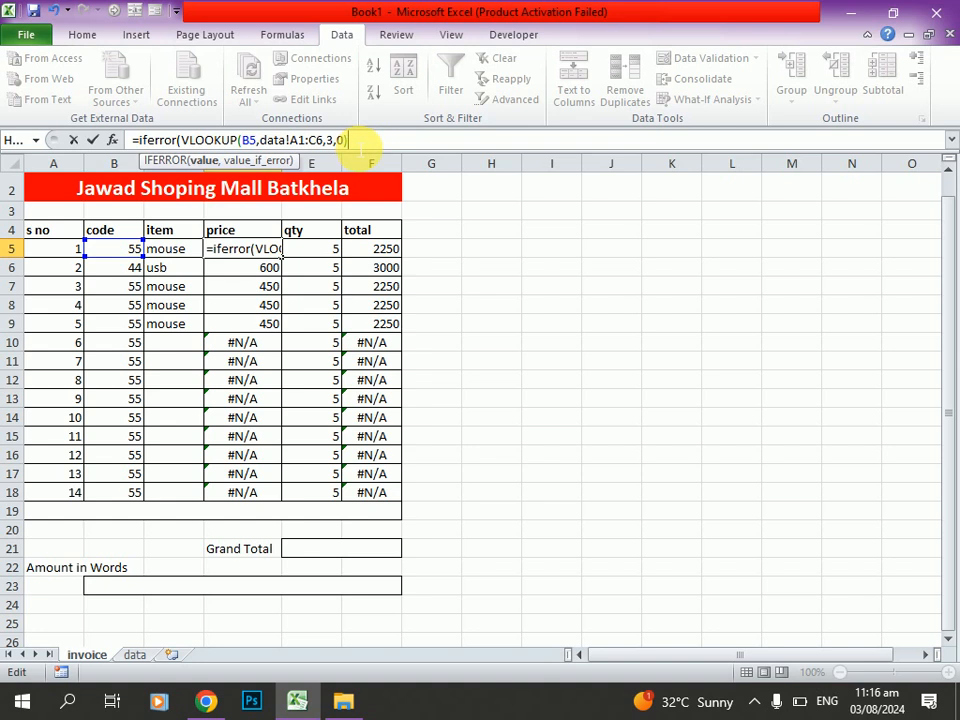
text(,)
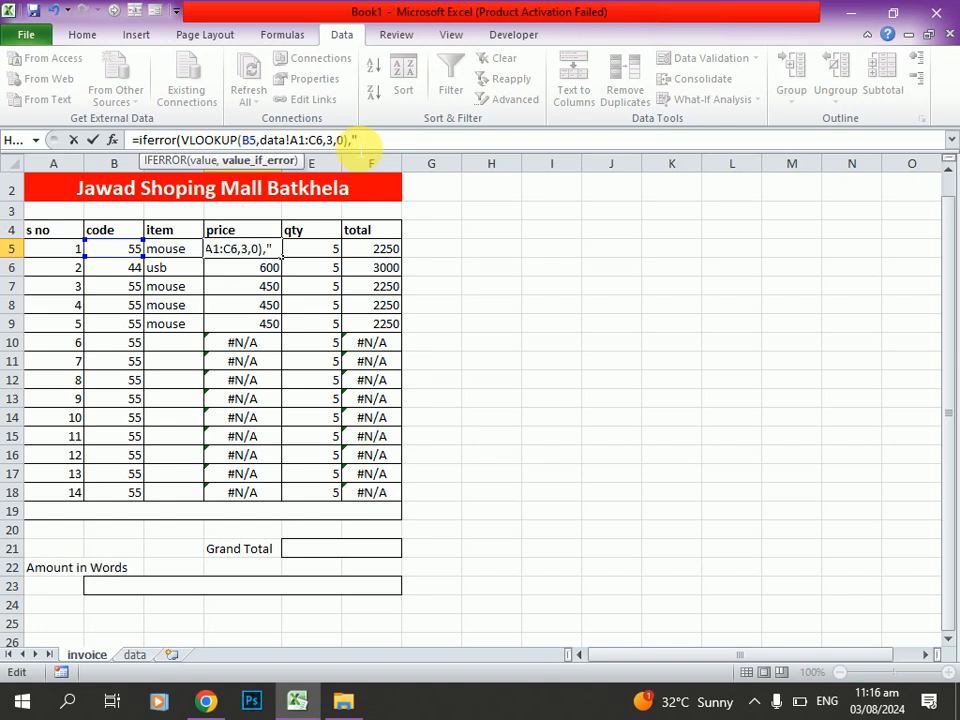
text(" "))
key(Return)
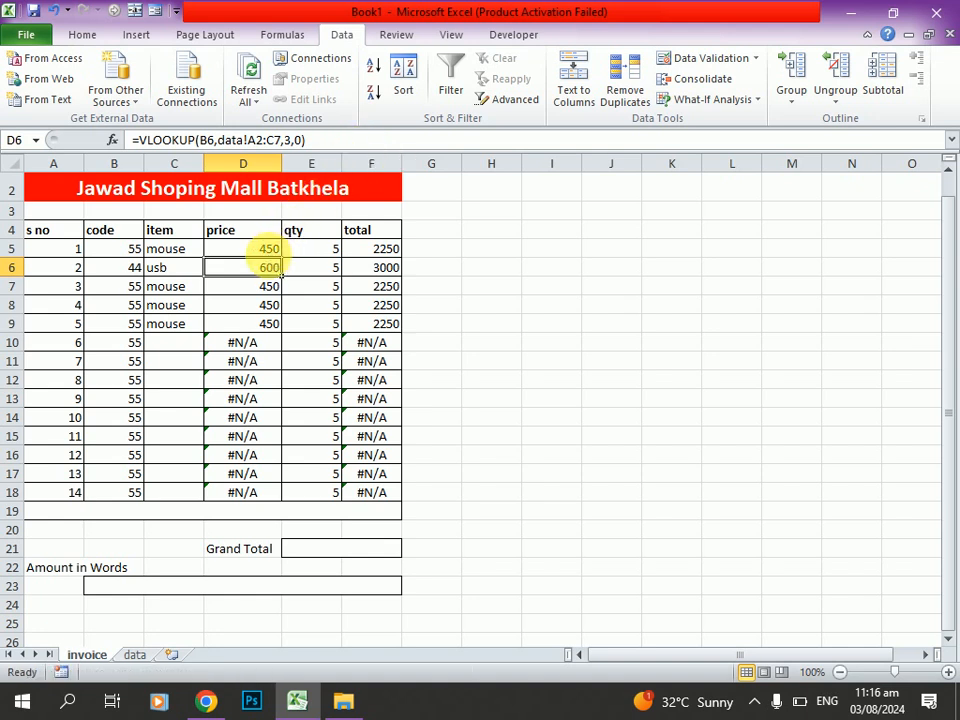
click(276, 252)
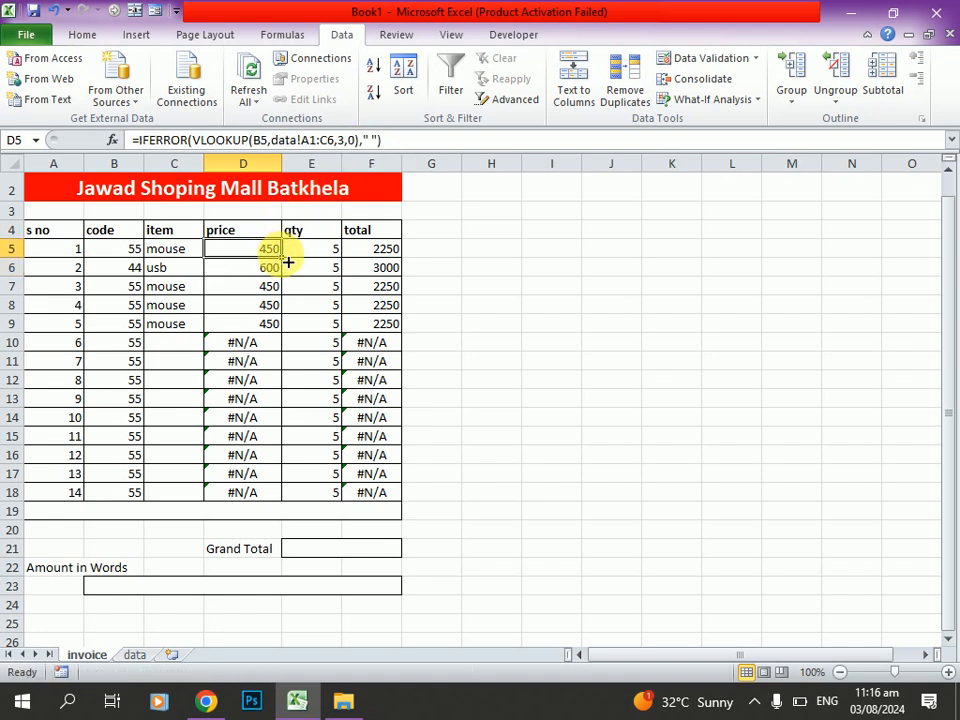
drag(287, 262, 270, 504)
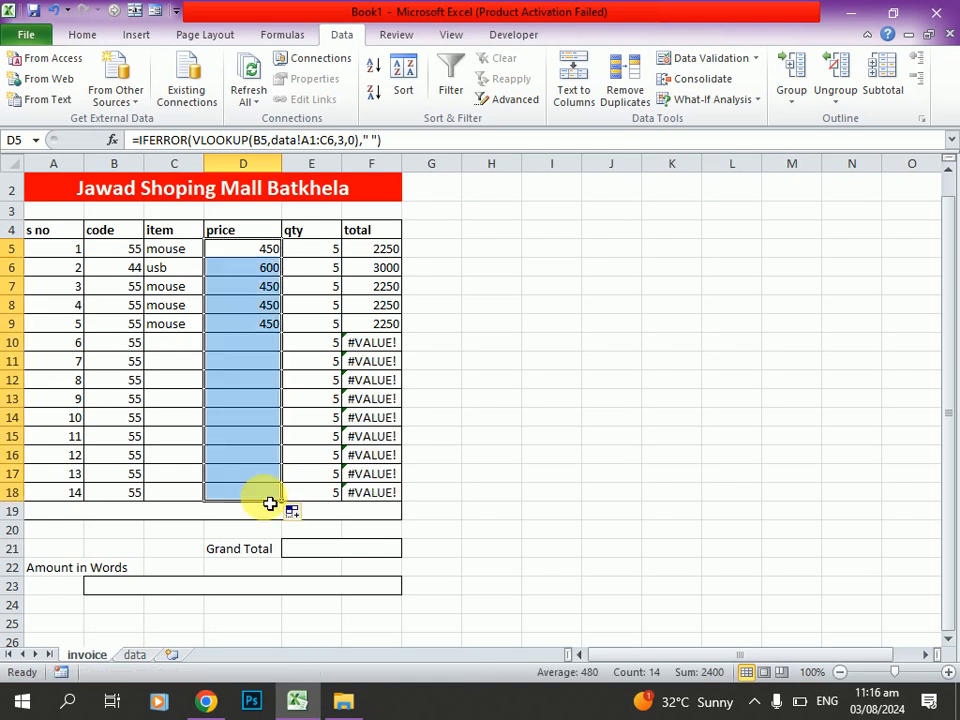
- Clear the total formulas from cells F10 to F18
click(398, 251)
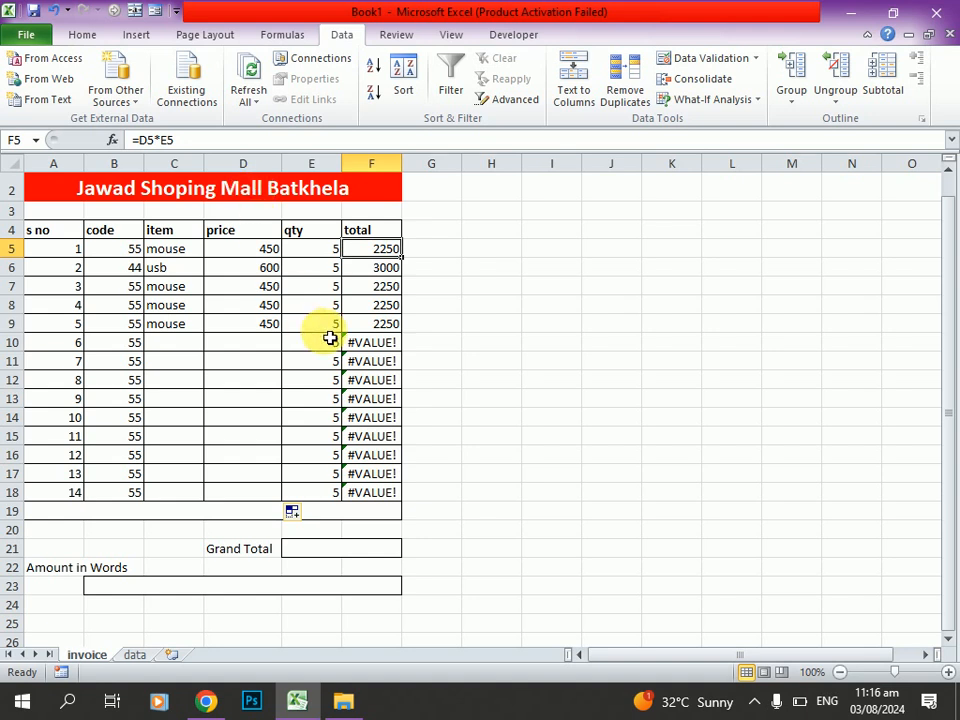
click(369, 345)
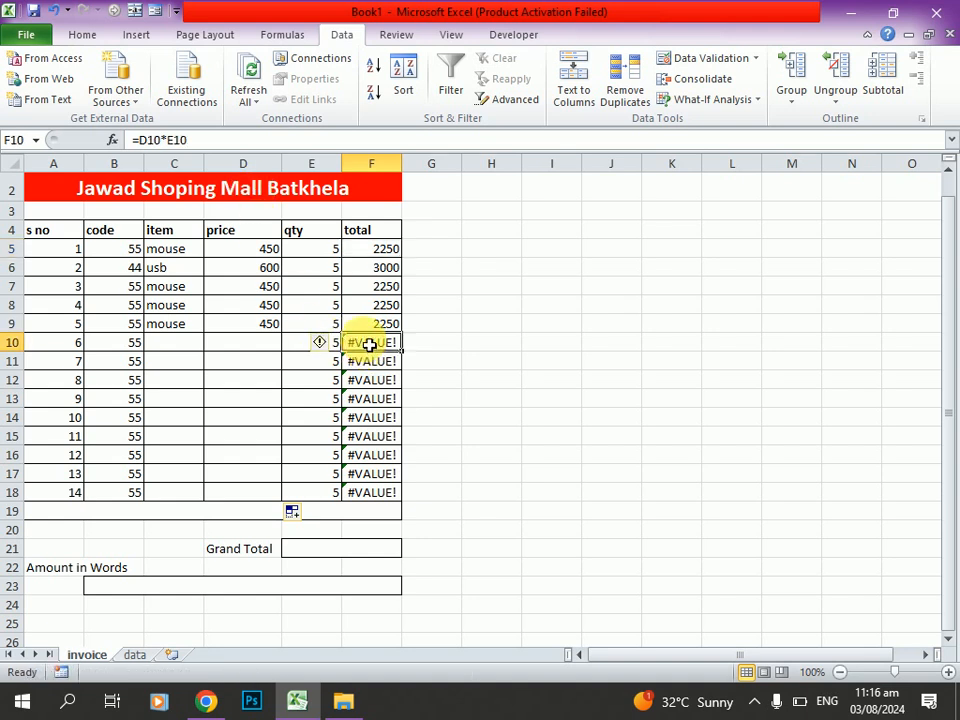
drag(369, 345, 375, 492)
key(Delete)
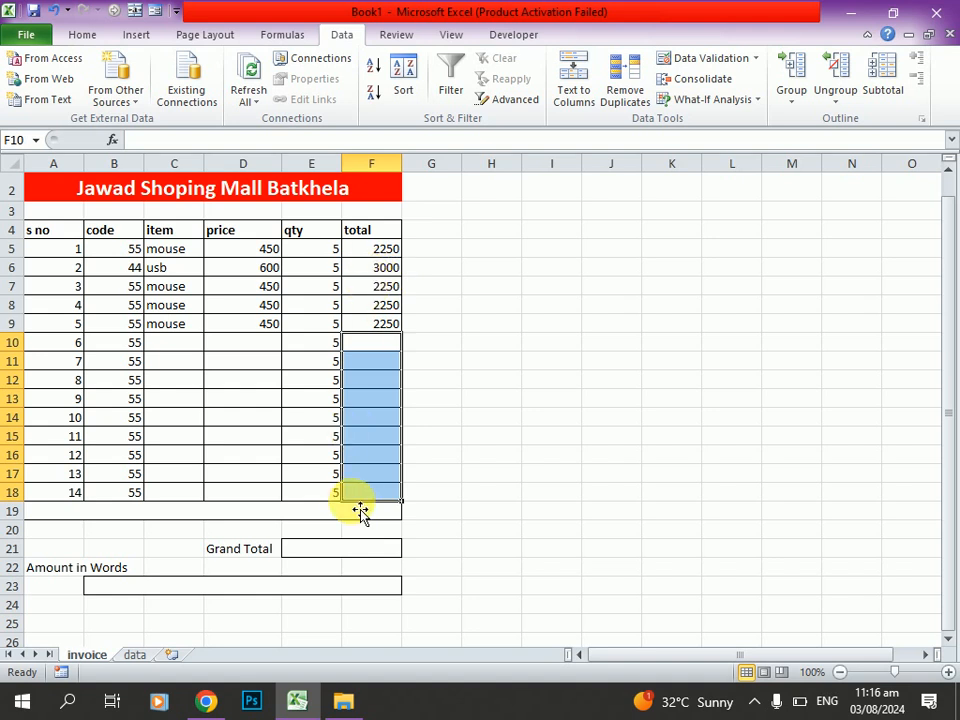
- Enter =SUM(F5:F18) in the Grand Total cell E21
click(318, 560)
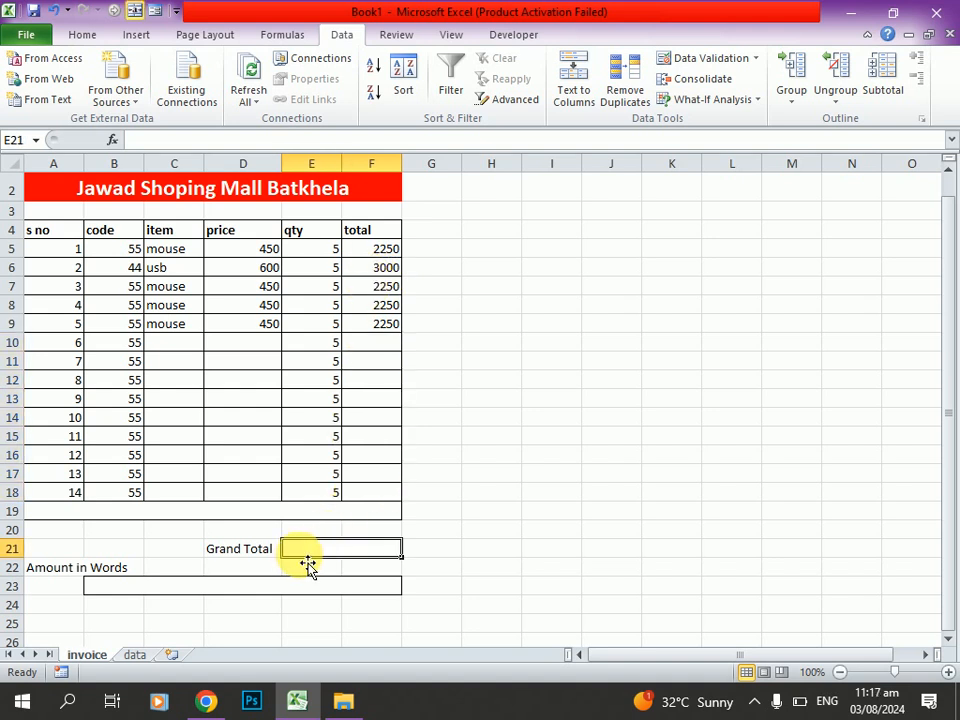
text(=sum)
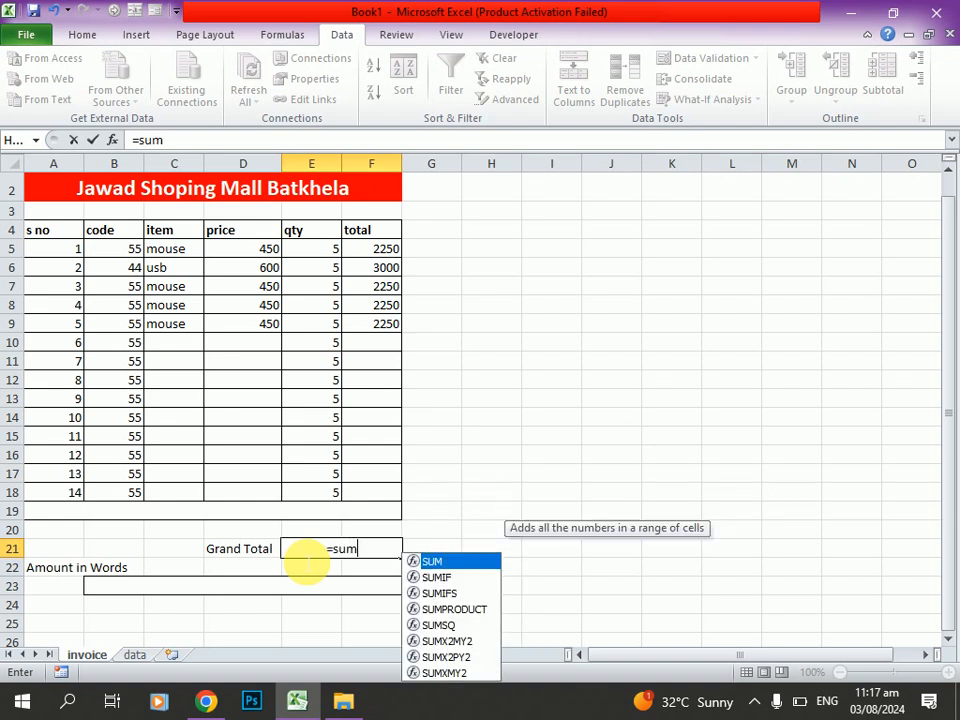
text(()
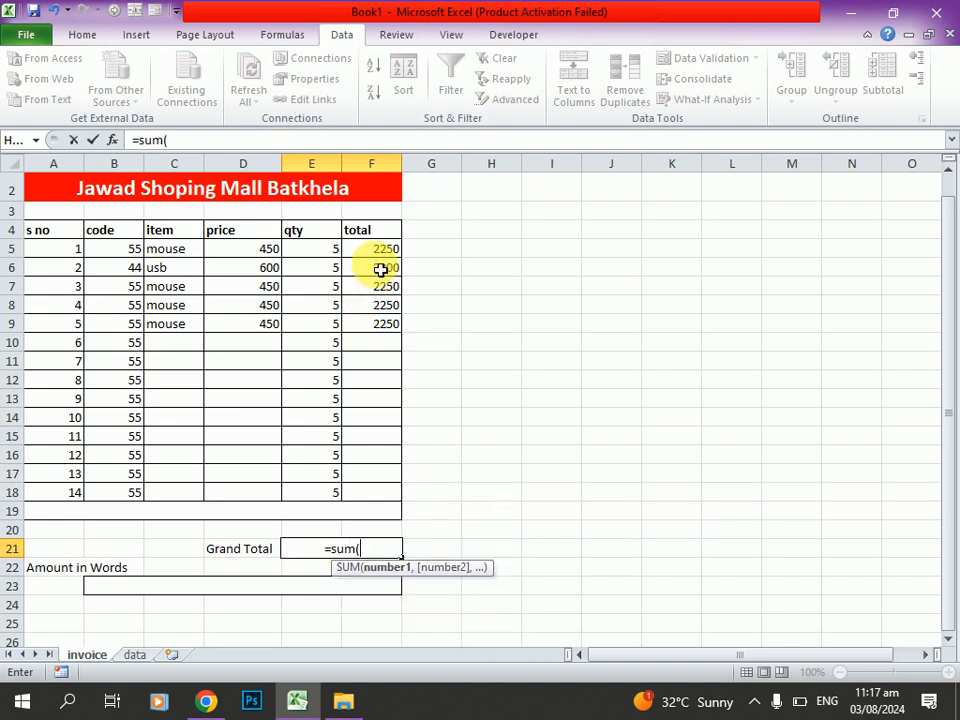
drag(377, 251, 380, 501)
text())
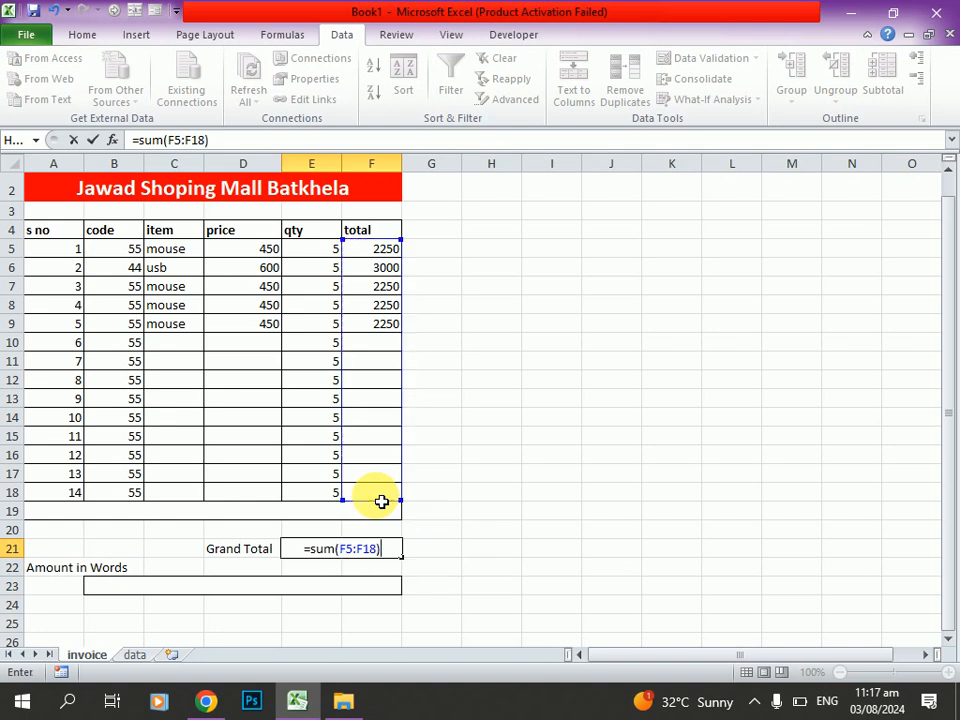
key(Return)
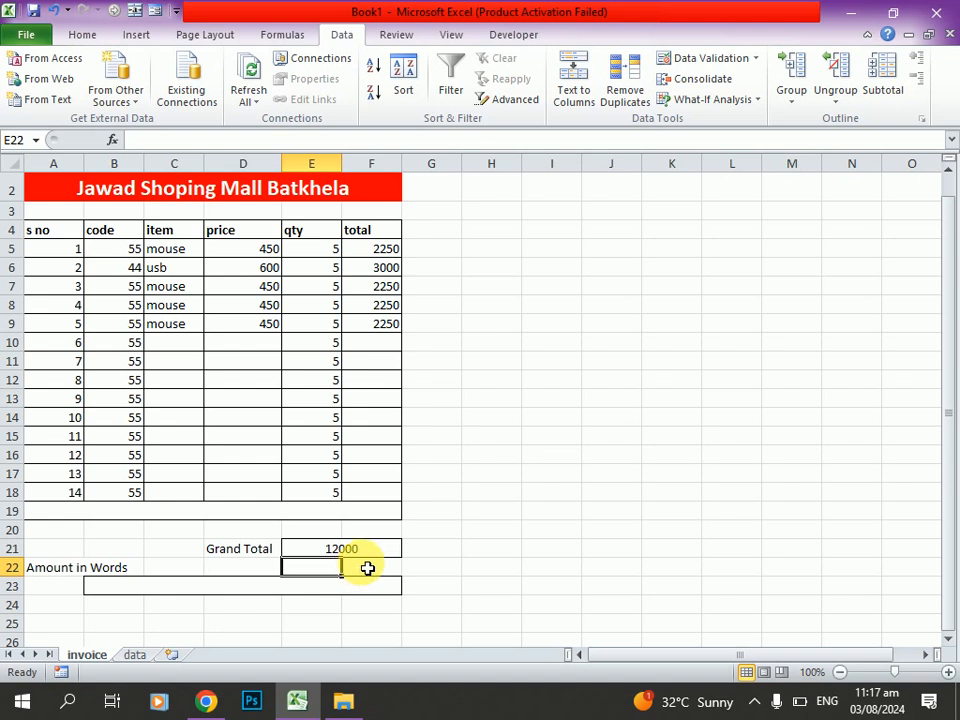
click(148, 597)
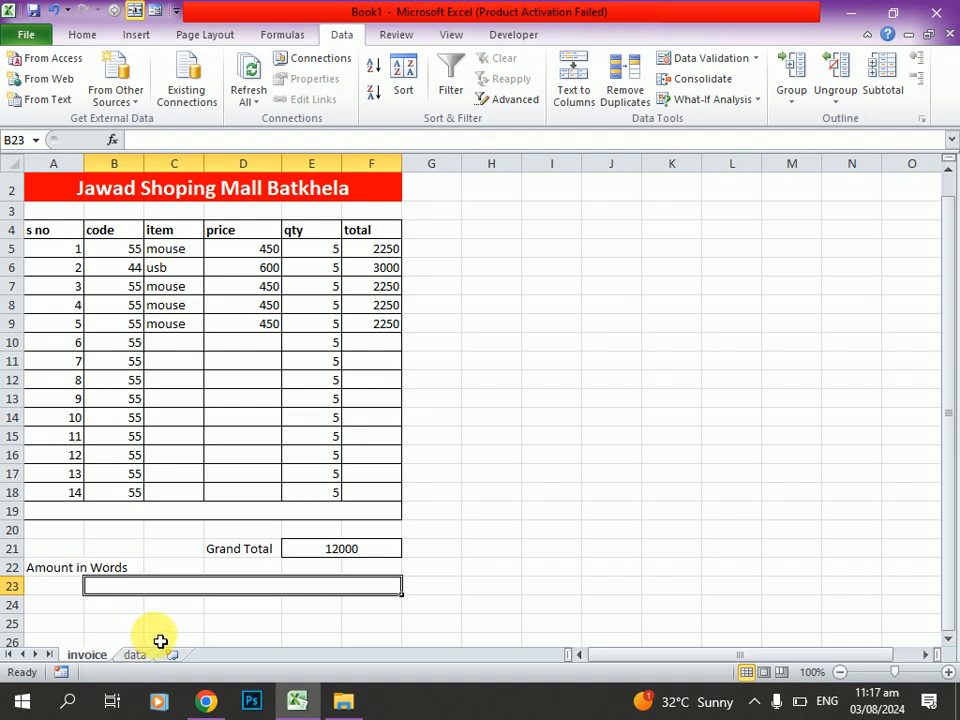
text(=s)
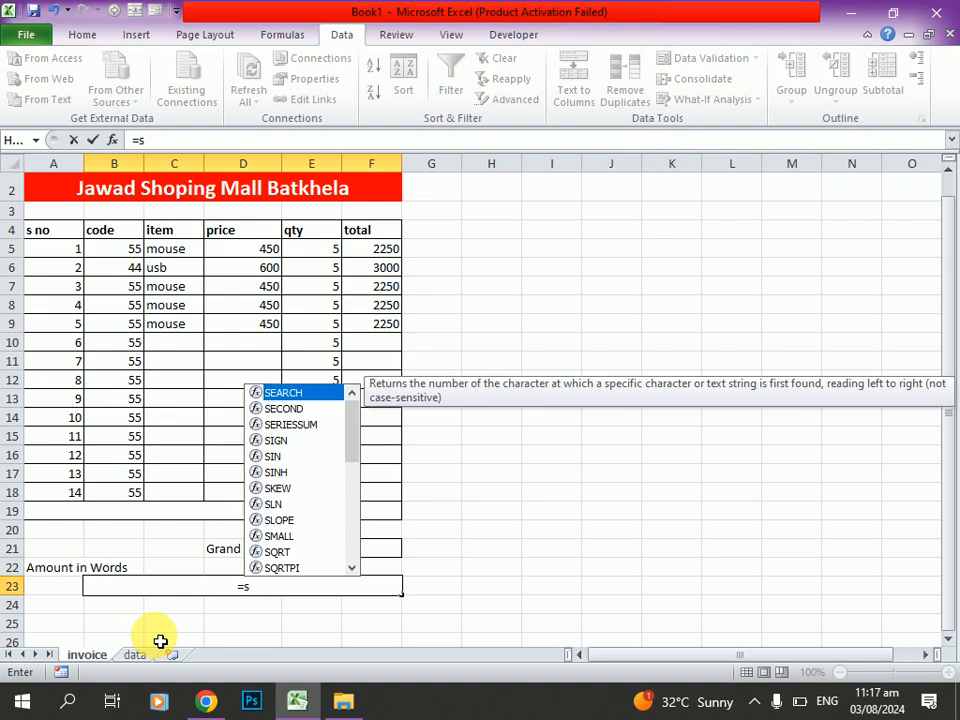
text(pell)
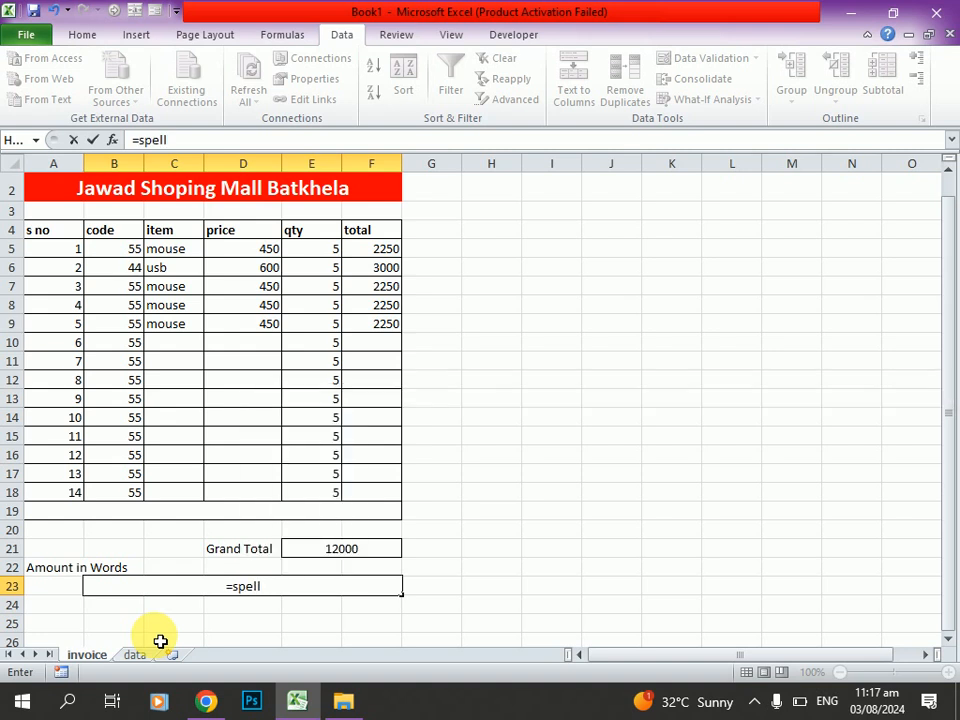
key(BackSpace)
key(BackSpace)
key(BackSpace)
key(BackSpace)
key(BackSpace)
key(BackSpace)
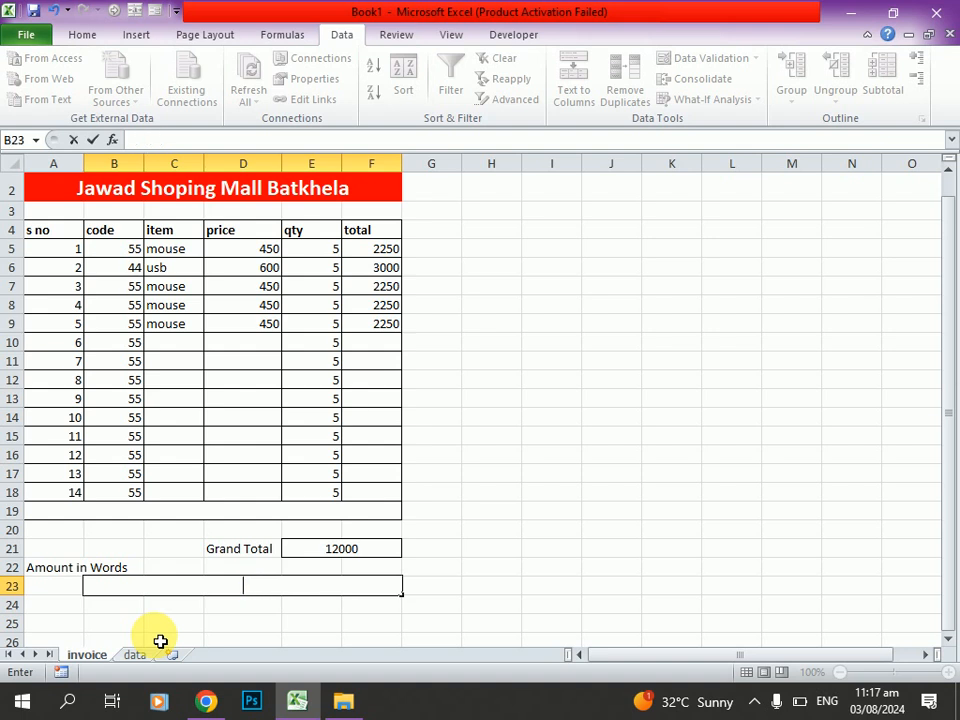
- Switch to Chrome and open the Ablebits article "Two best ways to convert numbers to words in Excel" from the existing search results
click(203, 703)
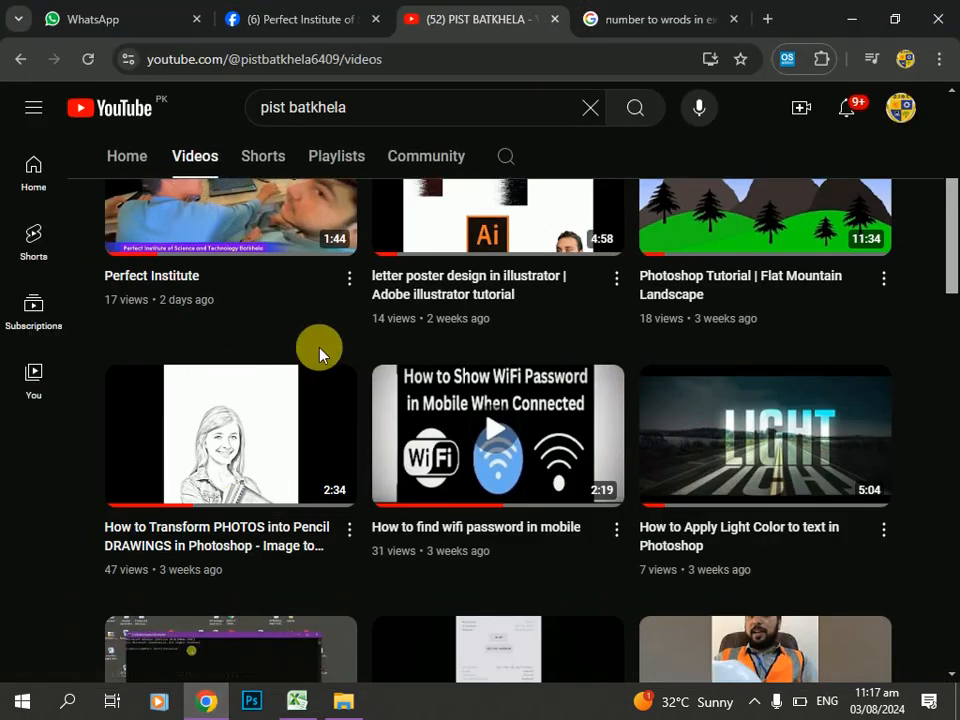
click(675, 19)
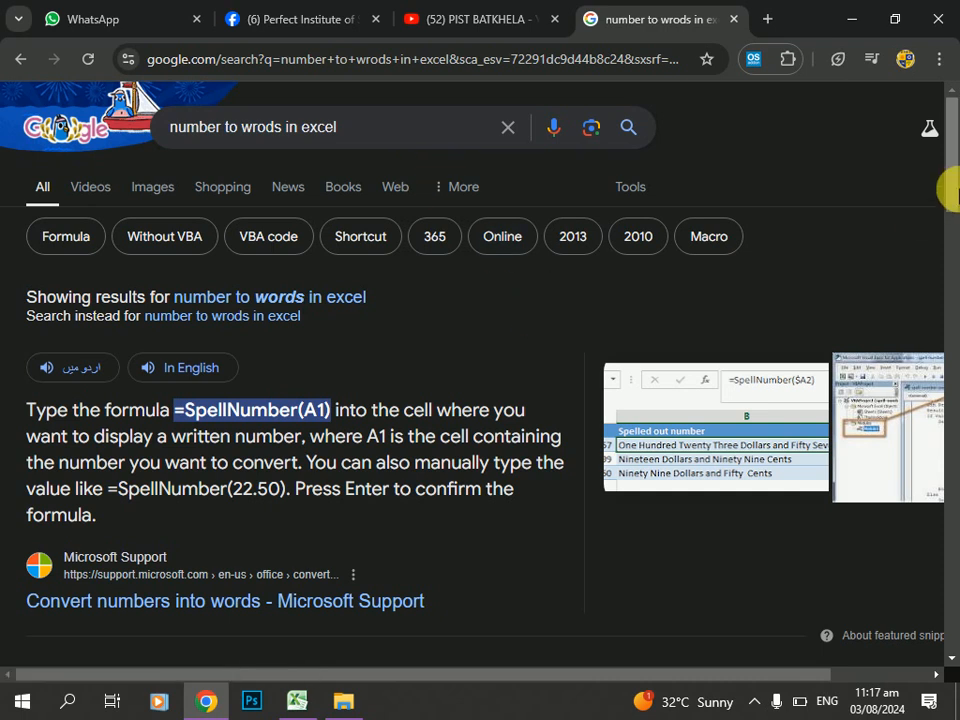
drag(947, 165, 949, 298)
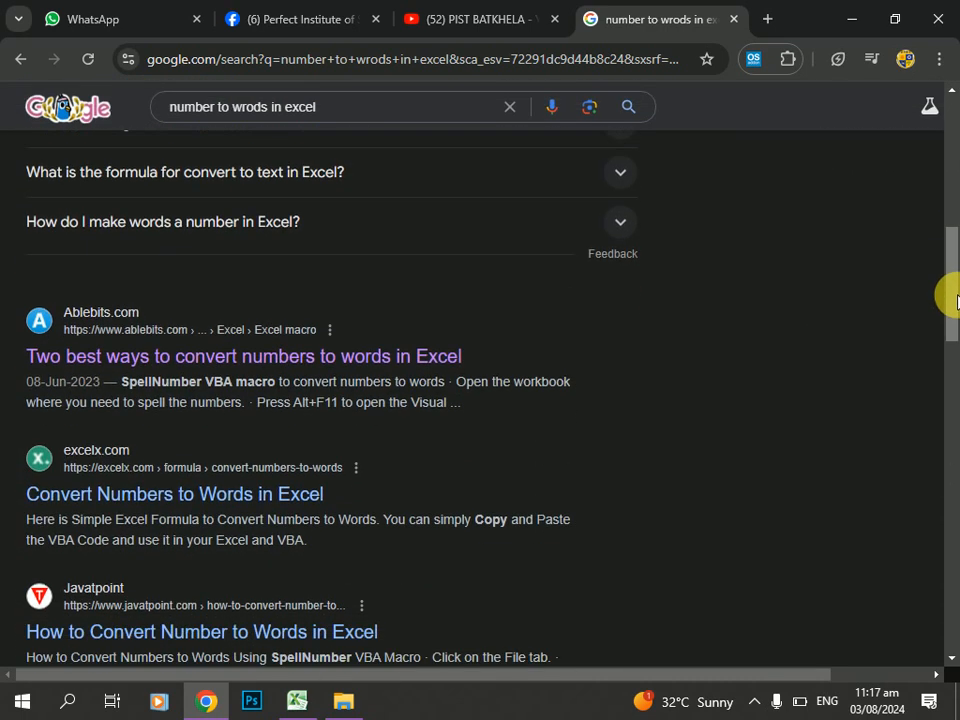
click(131, 357)
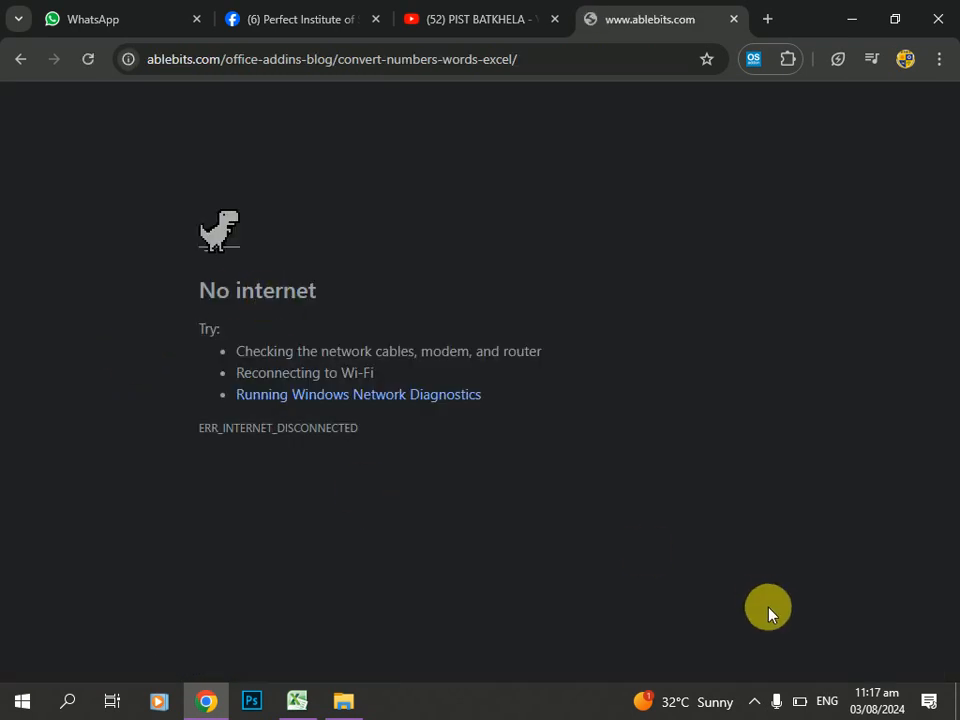
click(754, 701)
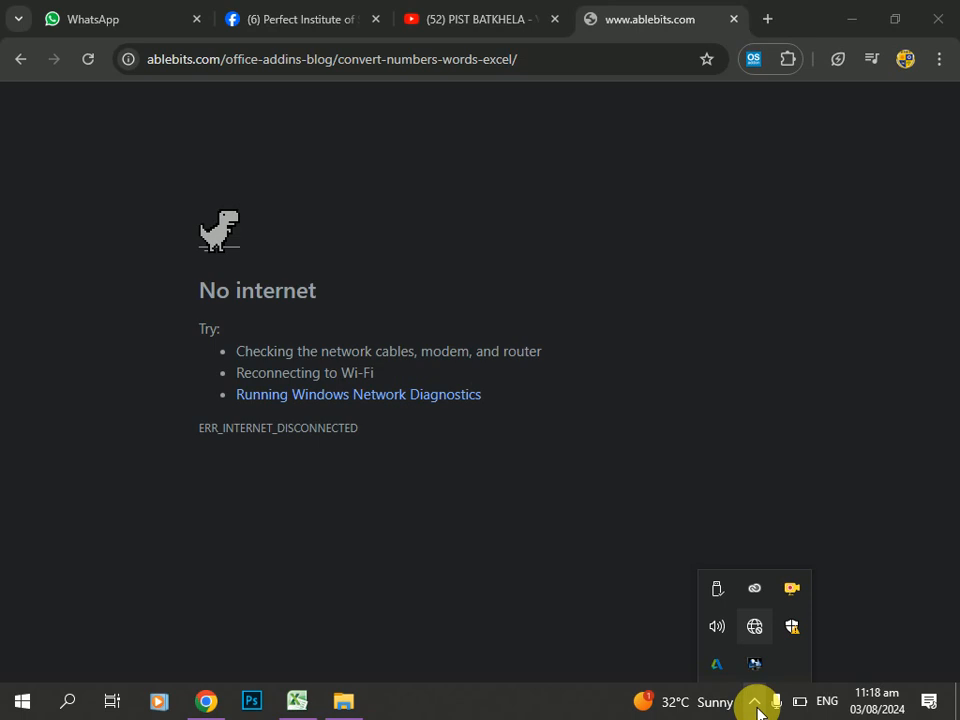
mouse_move(649, 615)
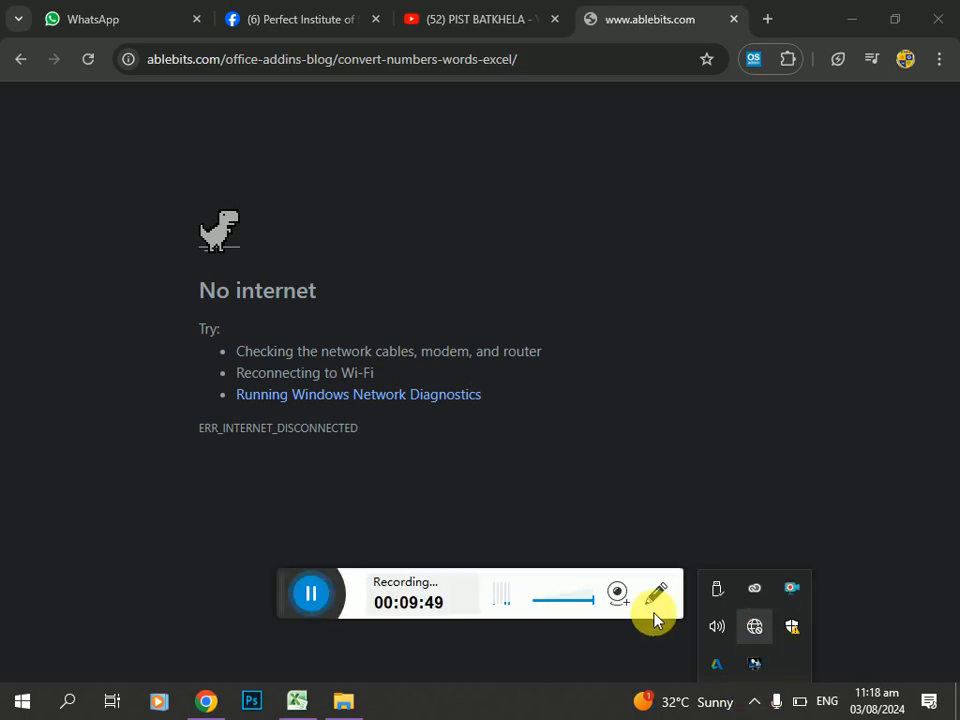
click(320, 620)
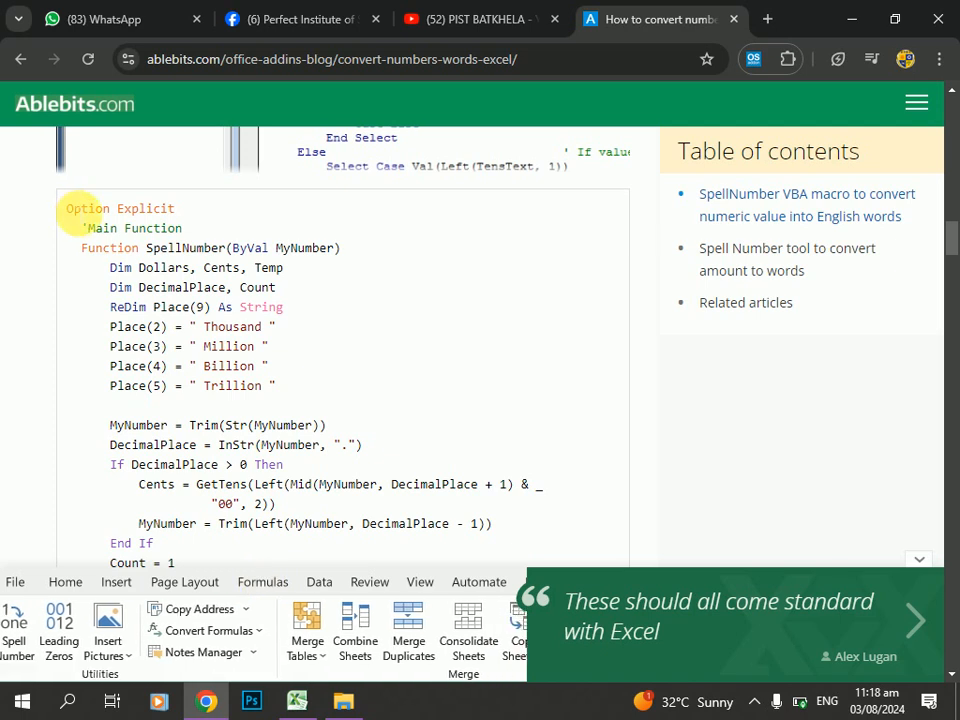
- Select and copy the article's entire SpellNumber VBA code, from Option Explicit through the End Function of GetDigit
drag(68, 210, 250, 560)
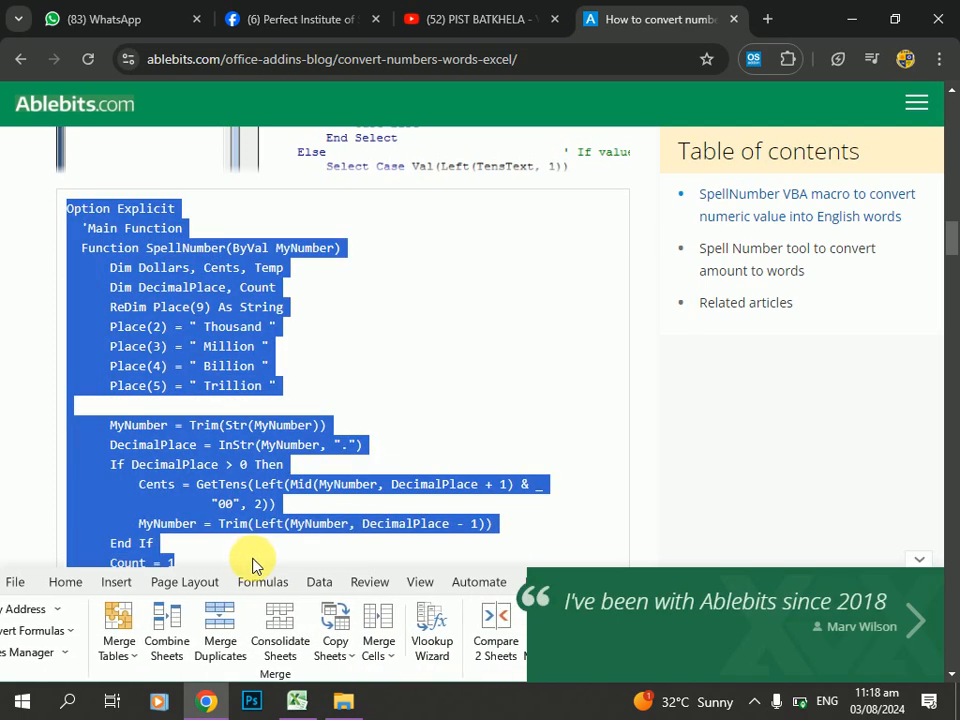
drag(949, 250, 949, 279)
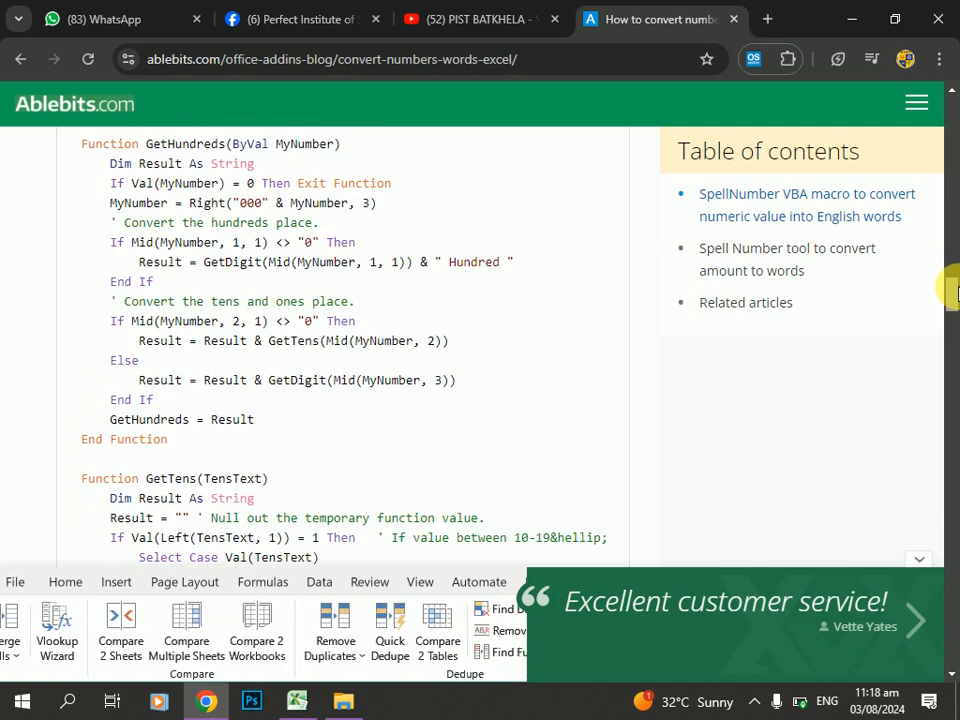
scroll(955, 292, up, 1)
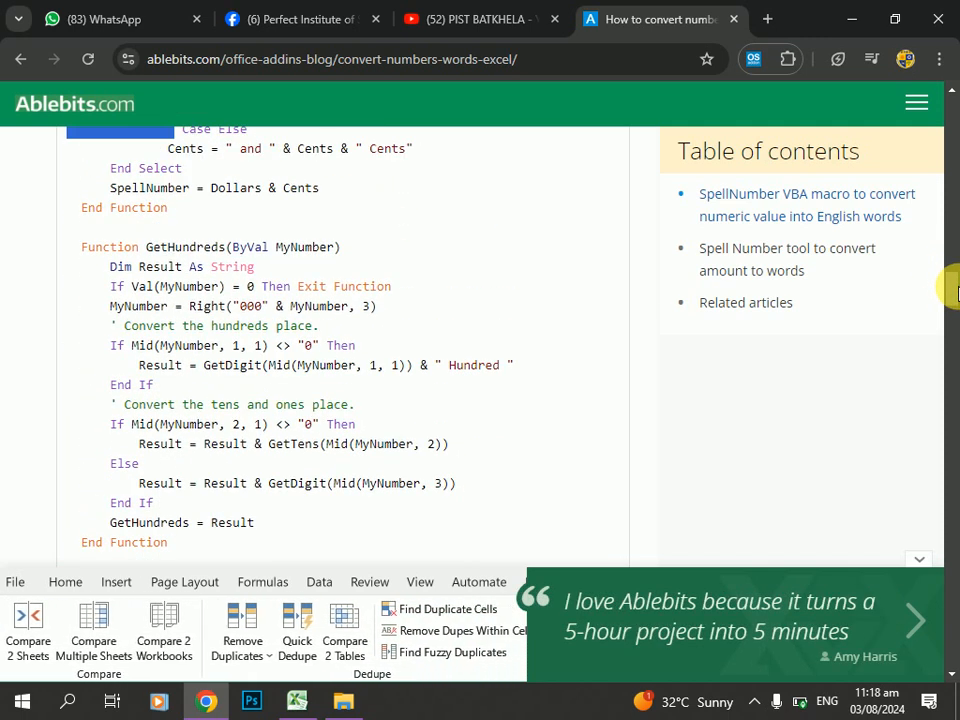
key(shift+Down)
key(shift+Down)
key(shift+Down)
key(shift+Down)
key(shift+Down)
key(shift+Down)
key(shift+Down)
key(shift+Down)
key(shift+Down)
key(shift+Down)
key(shift+Down)
key(shift+Down)
key(shift+Down)
key(shift+Down)
key(shift+Down)
key(shift+Down)
key(shift+Down)
key(shift+Down)
key(shift+Down)
key(shift+Down)
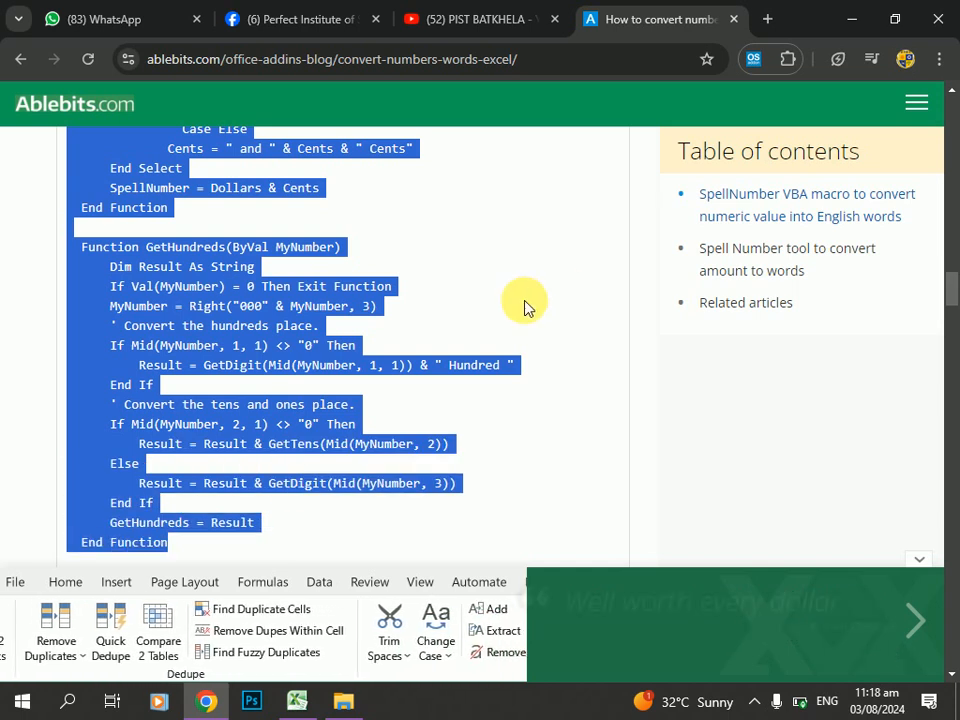
drag(952, 298, 952, 322)
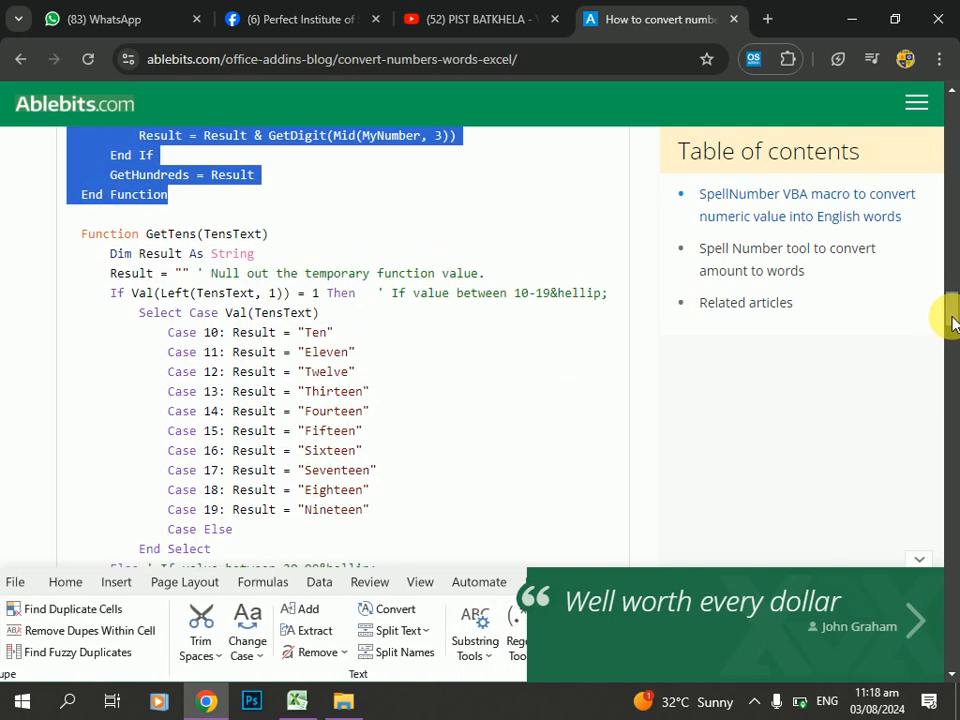
key(shift+Down)
key(shift+Down)
key(shift+Down)
key(shift+Down)
key(shift+Down)
key(shift+Down)
key(shift+Down)
key(shift+Down)
key(shift+Down)
key(shift+Down)
key(shift+Down)
key(shift+Down)
key(shift+Down)
key(shift+Down)
key(shift+Down)
key(shift+Down)
key(shift+Down)
key(shift+Down)
key(shift+Down)
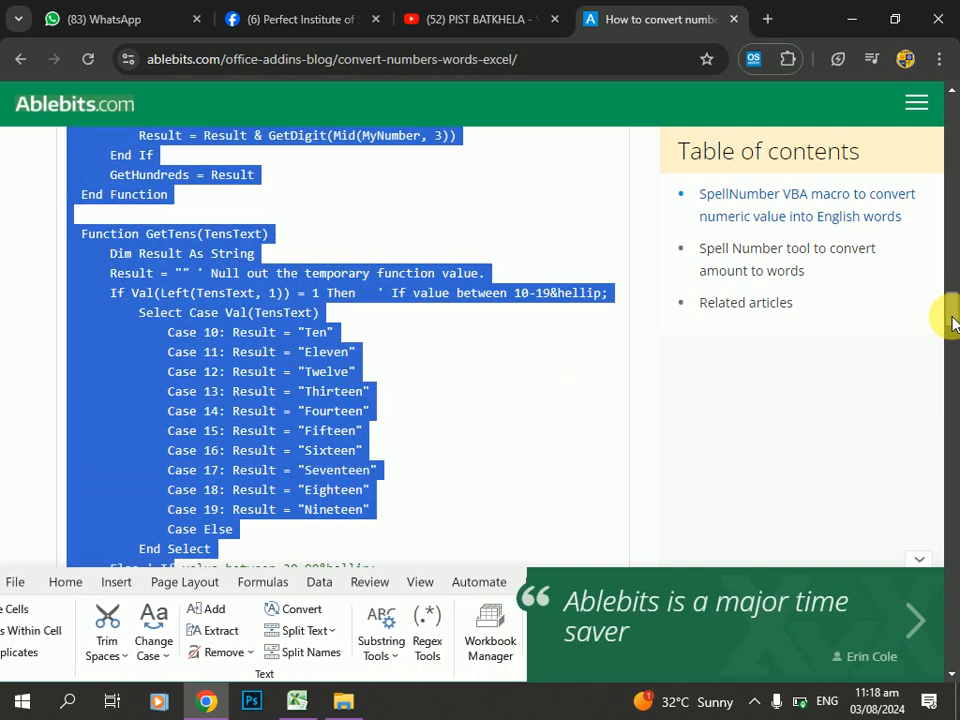
drag(952, 320, 951, 343)
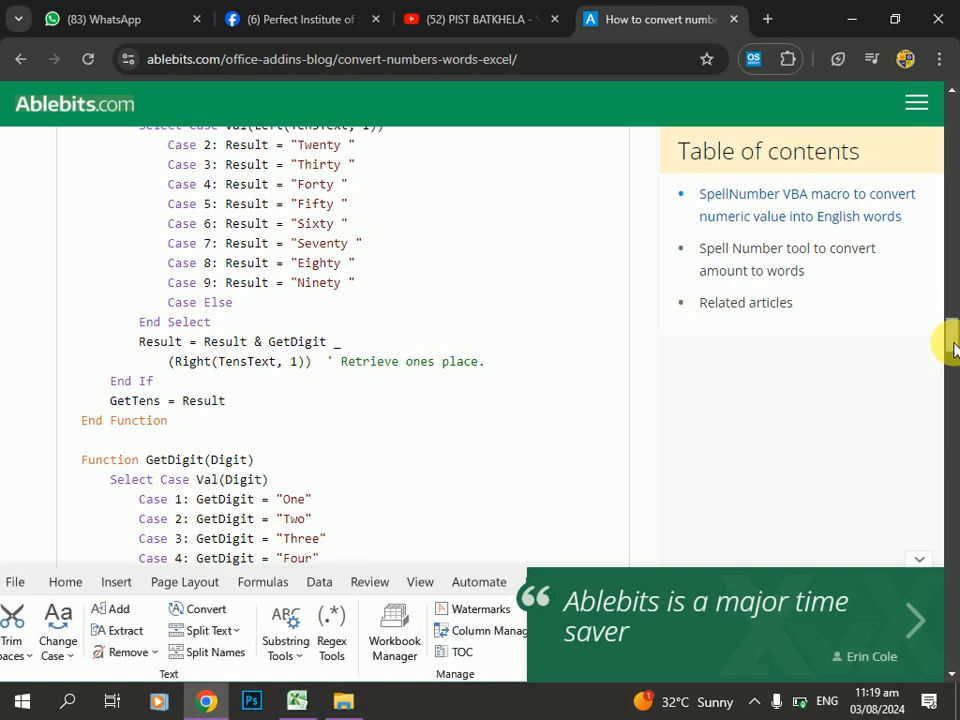
key(shift+Down)
key(shift+Down)
key(shift+Down)
key(shift+Down)
key(shift+Down)
key(shift+Down)
key(shift+Down)
key(shift+Down)
key(shift+Down)
key(shift+Down)
key(shift+Down)
key(shift+Down)
key(shift+Down)
key(shift+Down)
key(shift+Down)
key(shift+Down)
key(shift+Down)
key(shift+Down)
key(shift+Down)
key(shift+Down)
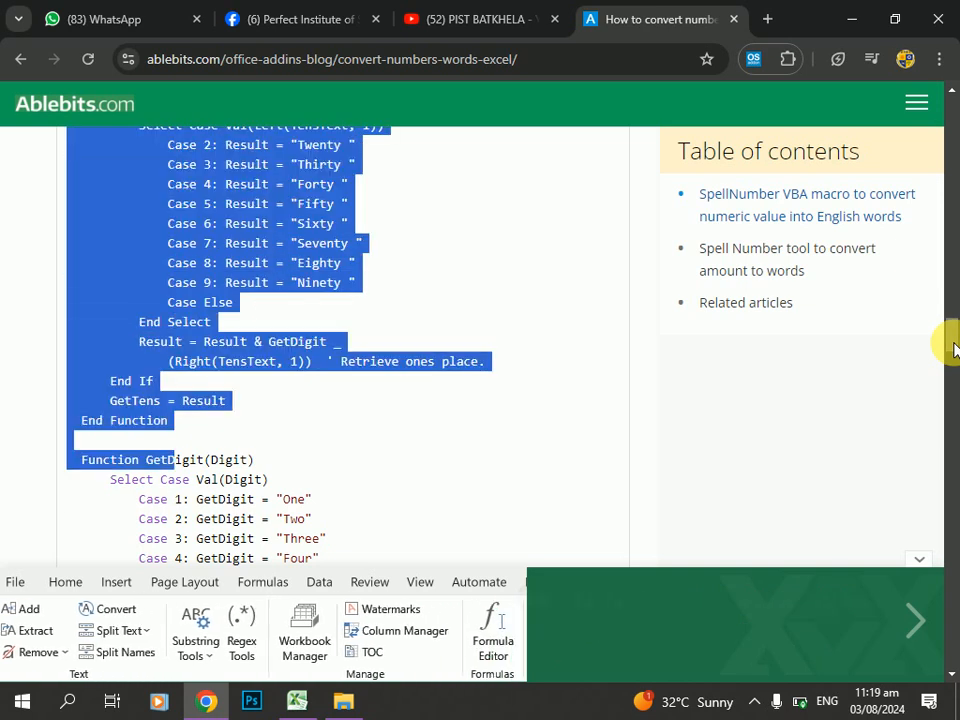
key(shift+Down)
key(shift+Down)
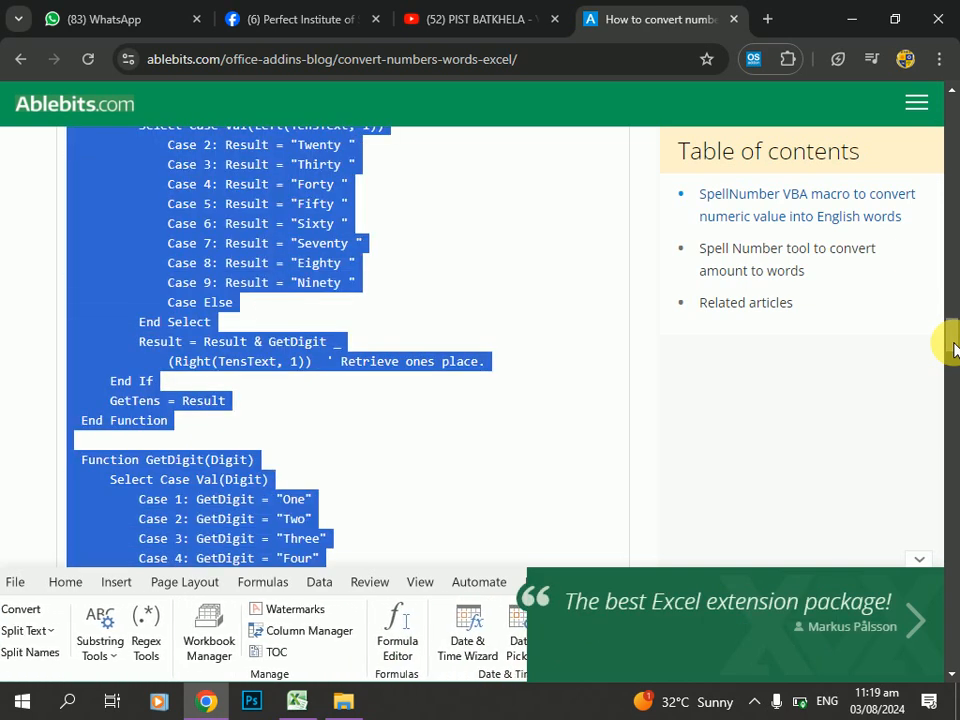
key(shift+Down)
drag(953, 345, 953, 370)
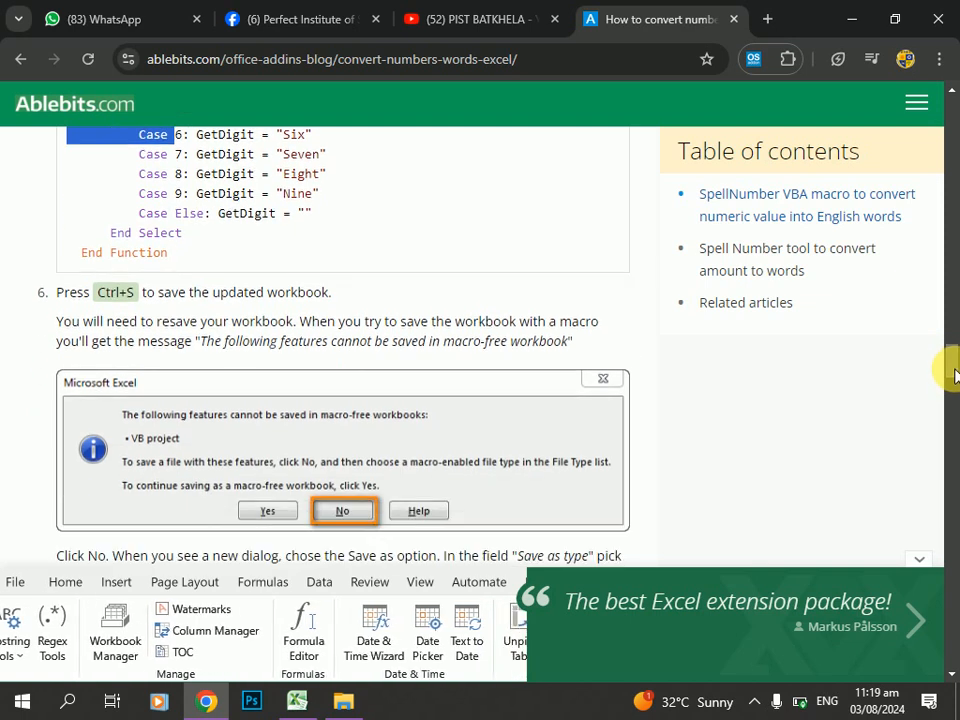
key(shift+Down)
key(shift+Down)
key(shift+Down)
key(shift+Down)
key(shift+Down)
key(shift+Down)
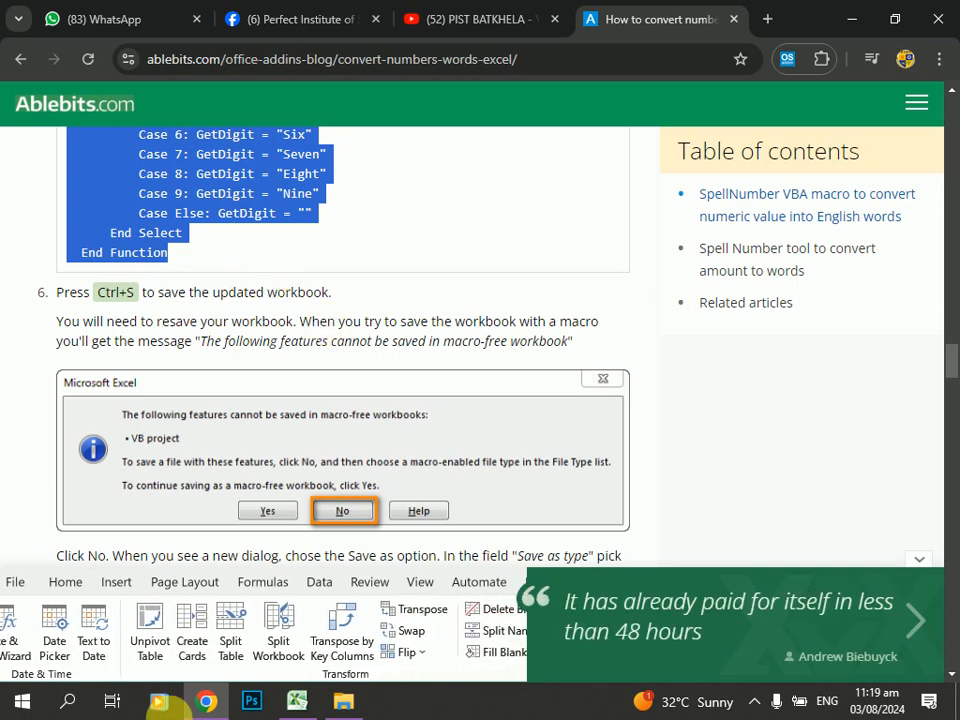
- Return to the Excel workbook, insert a new module in its Visual Basic editor and paste the copied SpellNumber code
click(309, 705)
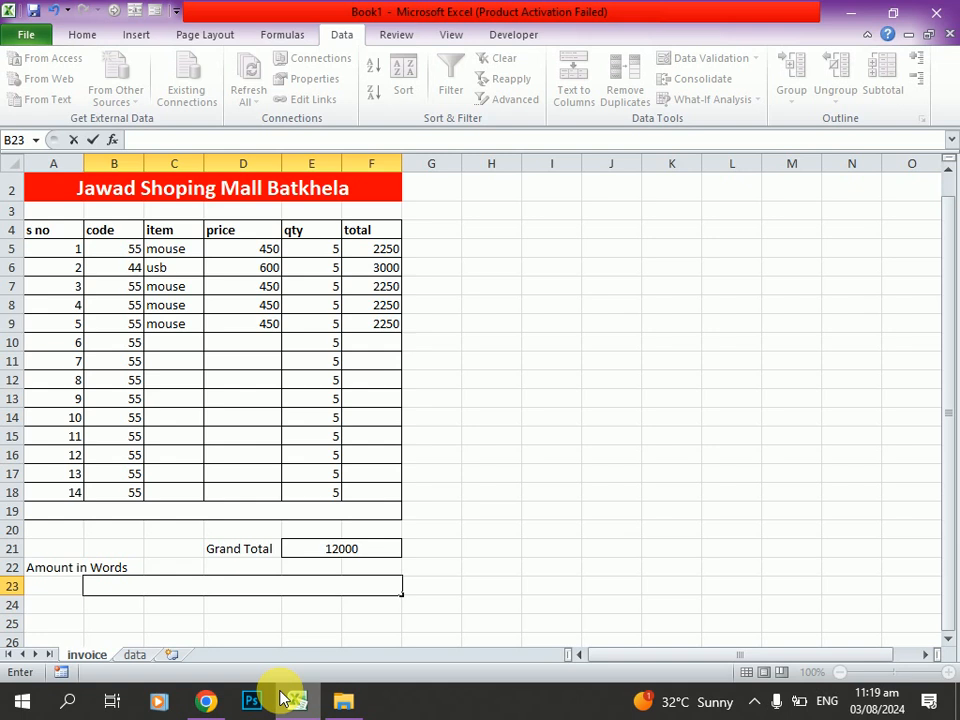
click(294, 631)
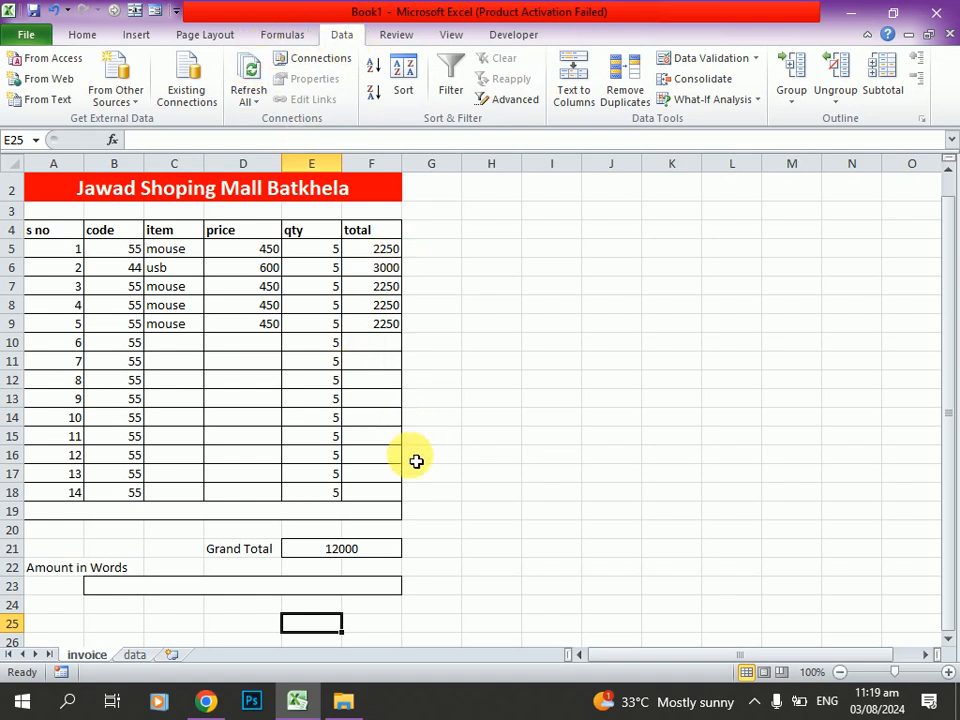
key(alt+F11)
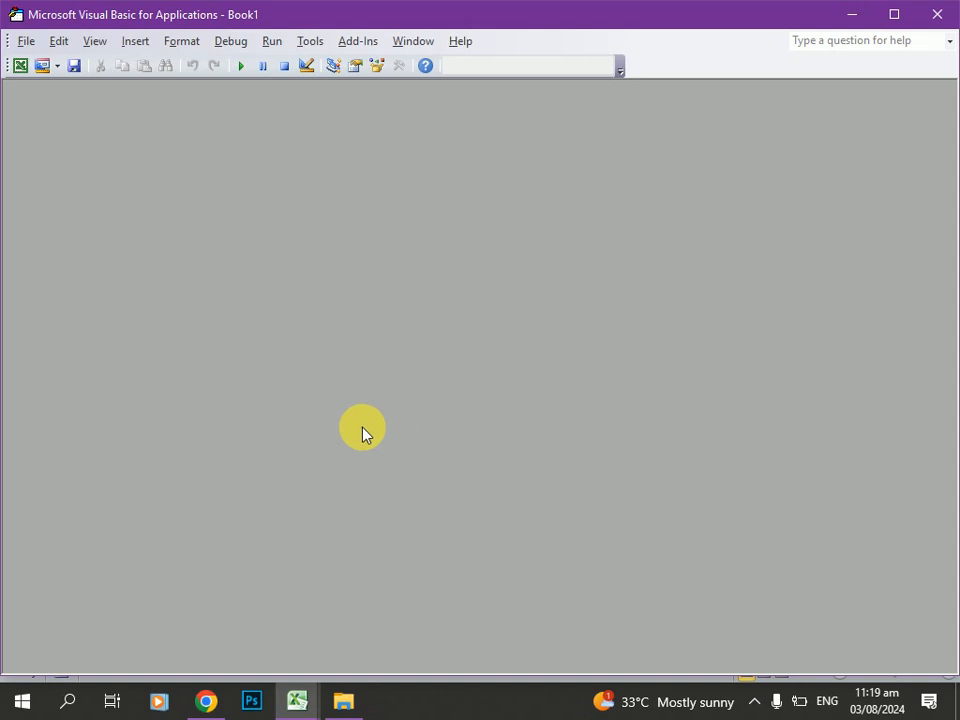
click(122, 48)
click(145, 105)
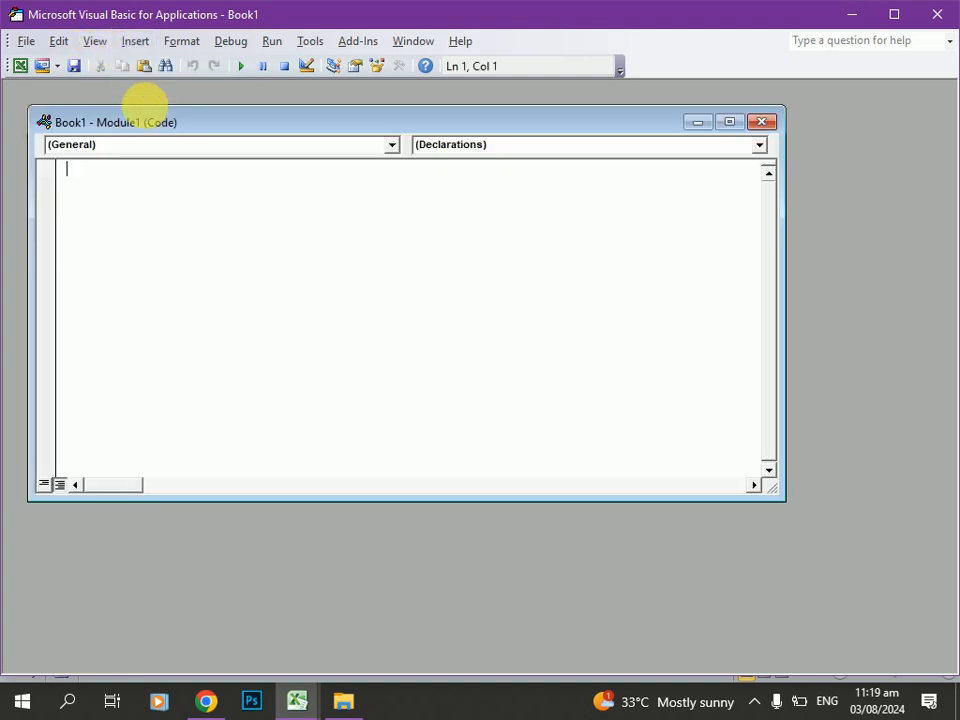
key(ctrl+v)
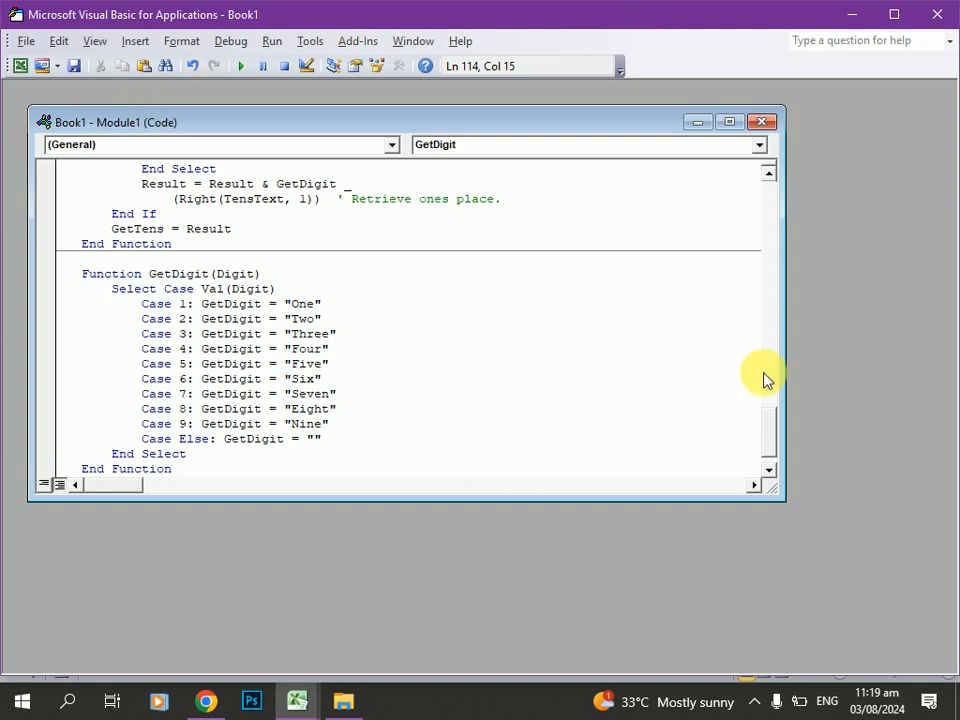
- Replace all occurrences of "dollar" with "Rupees" throughout the current SpellNumber code module
scroll(776, 428, up, 1)
drag(776, 428, 778, 342)
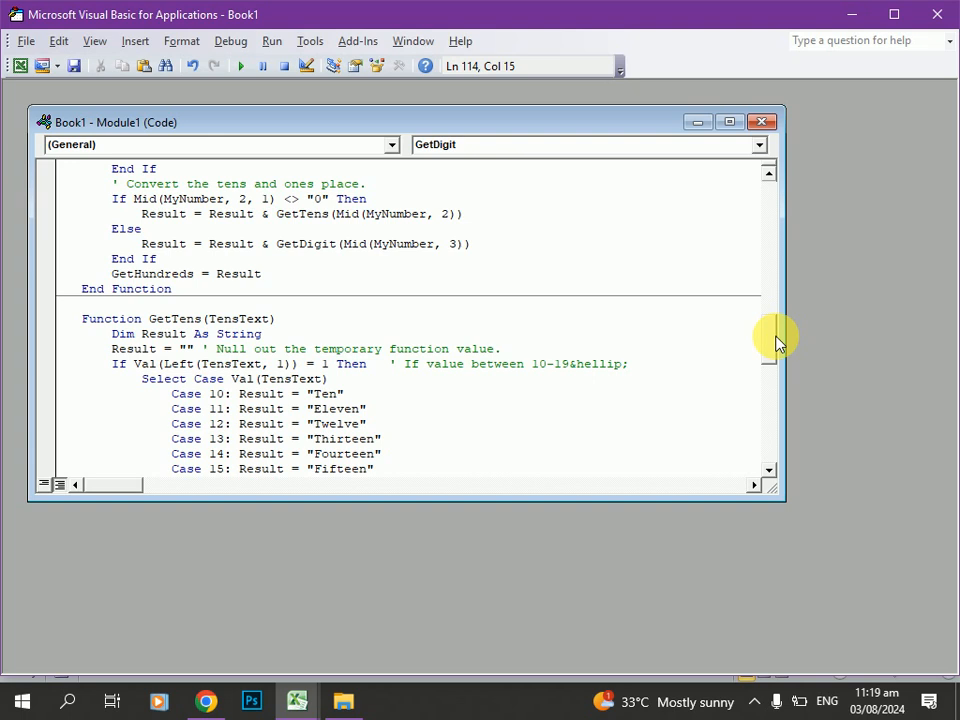
drag(778, 342, 767, 264)
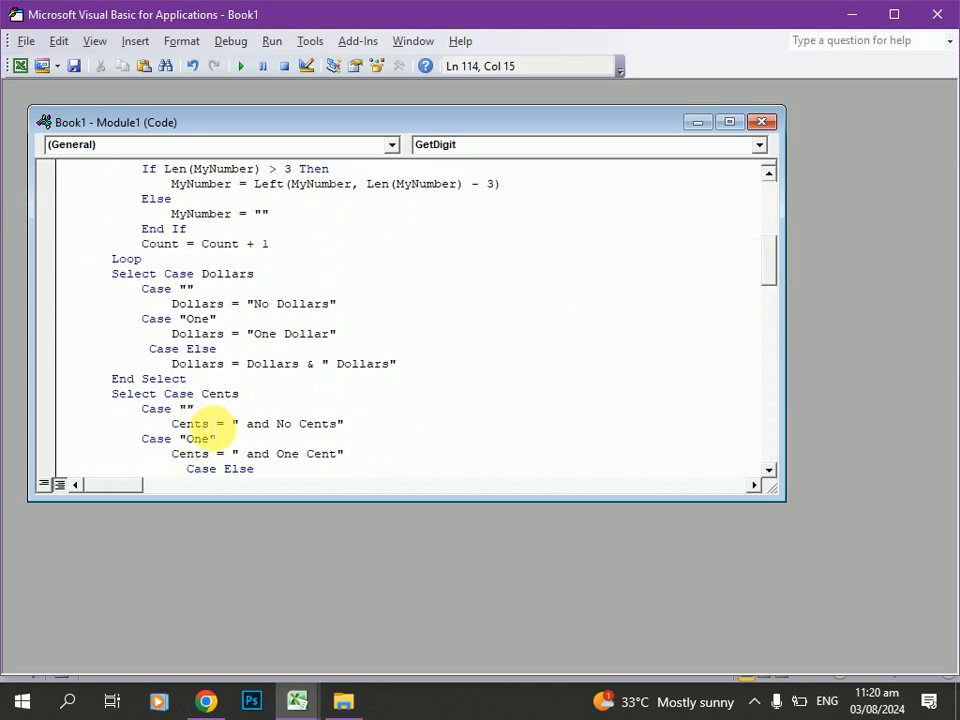
mouse_move(188, 336)
mouse_down()
mouse_move(200, 330)
mouse_move(179, 333)
mouse_up()
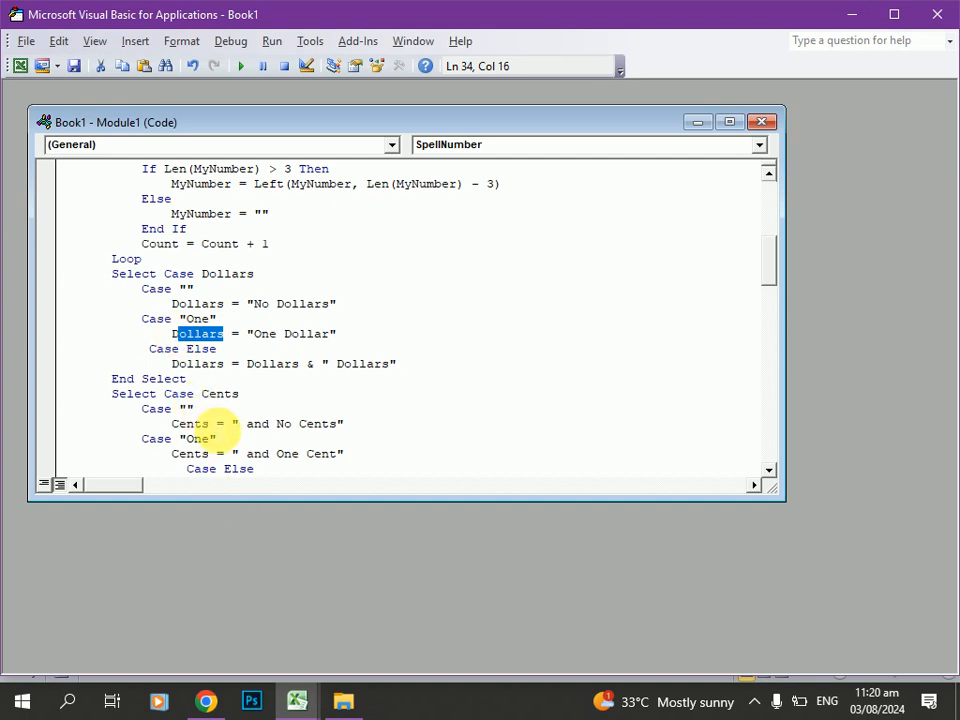
drag(206, 424, 155, 424)
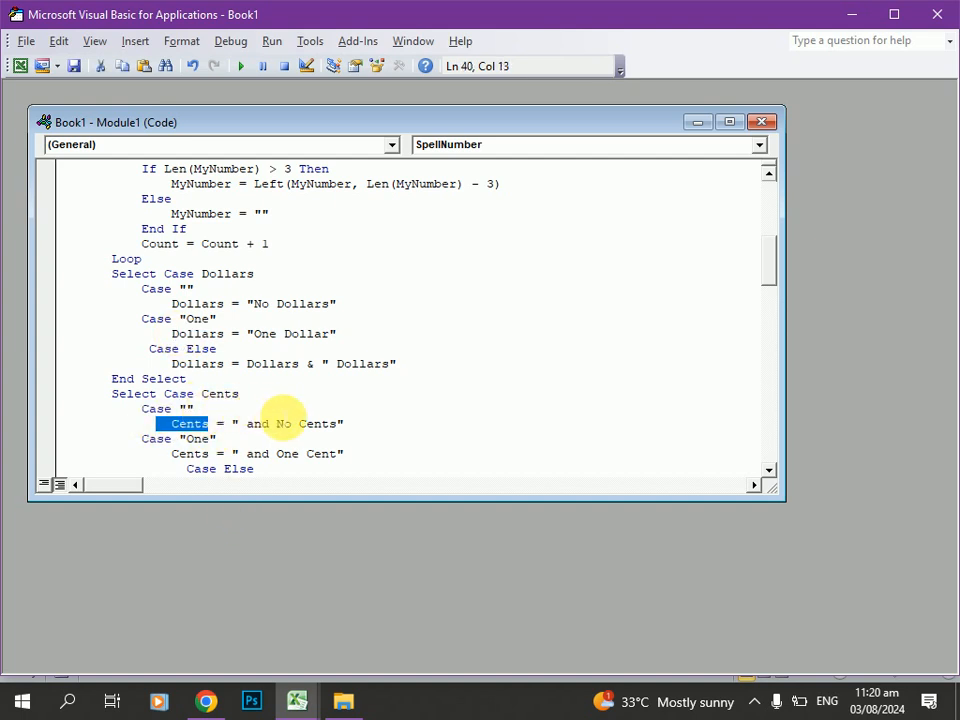
click(282, 410)
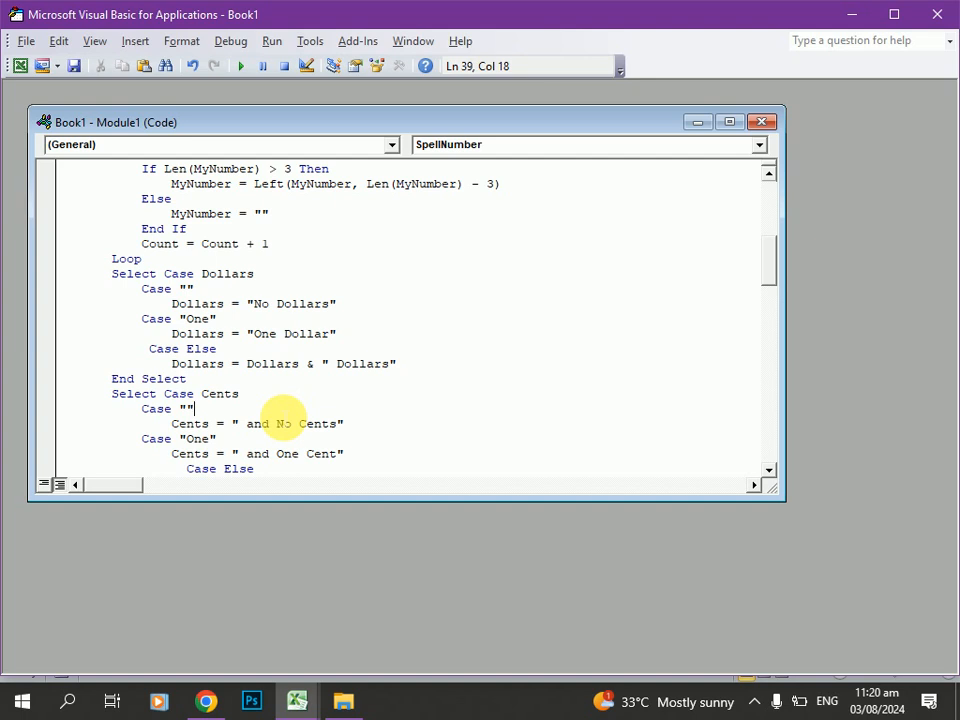
key(ctrl+h)
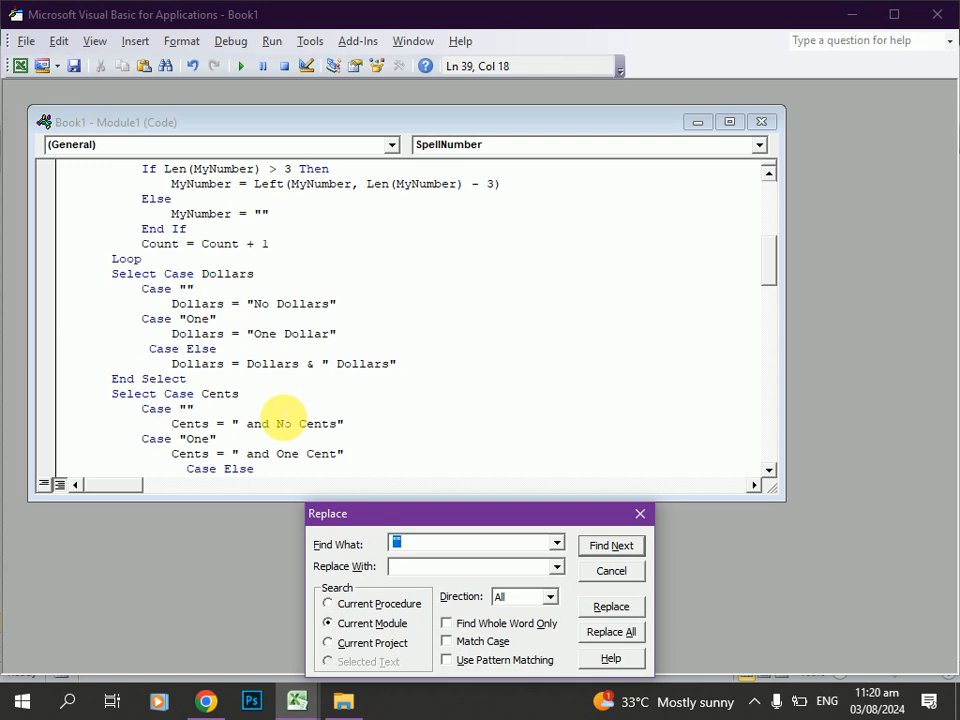
text(dollar)
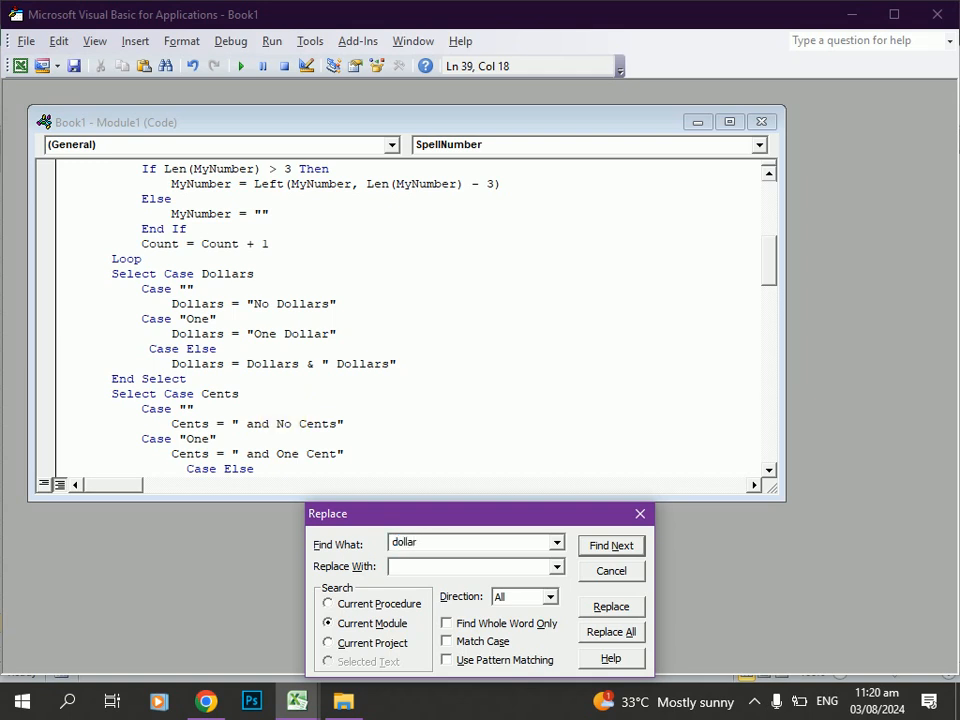
click(393, 566)
text(R)
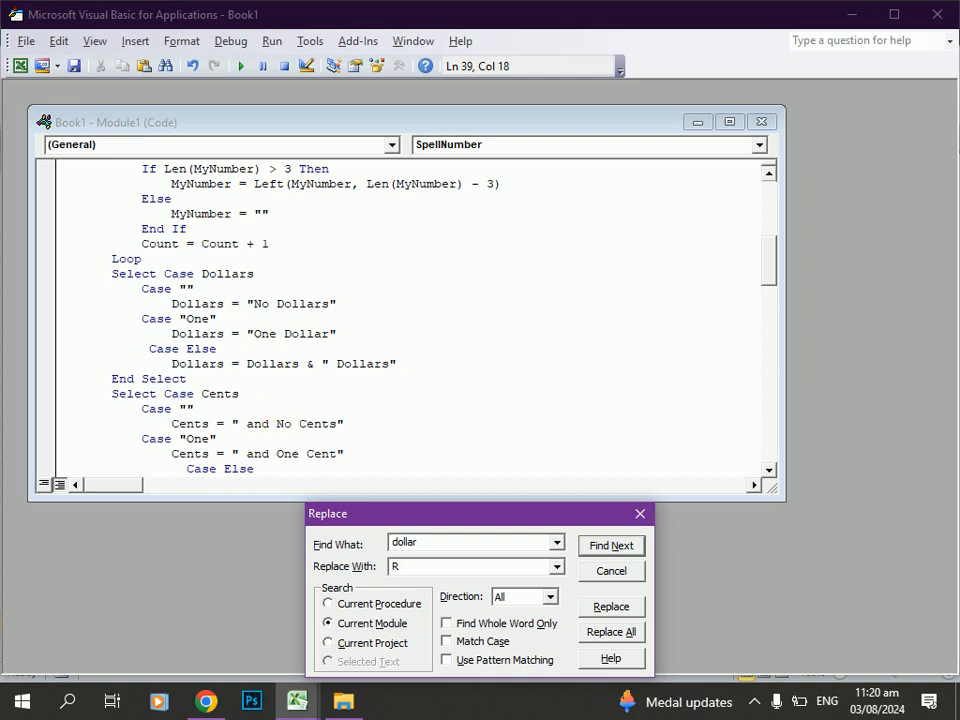
text(upees)
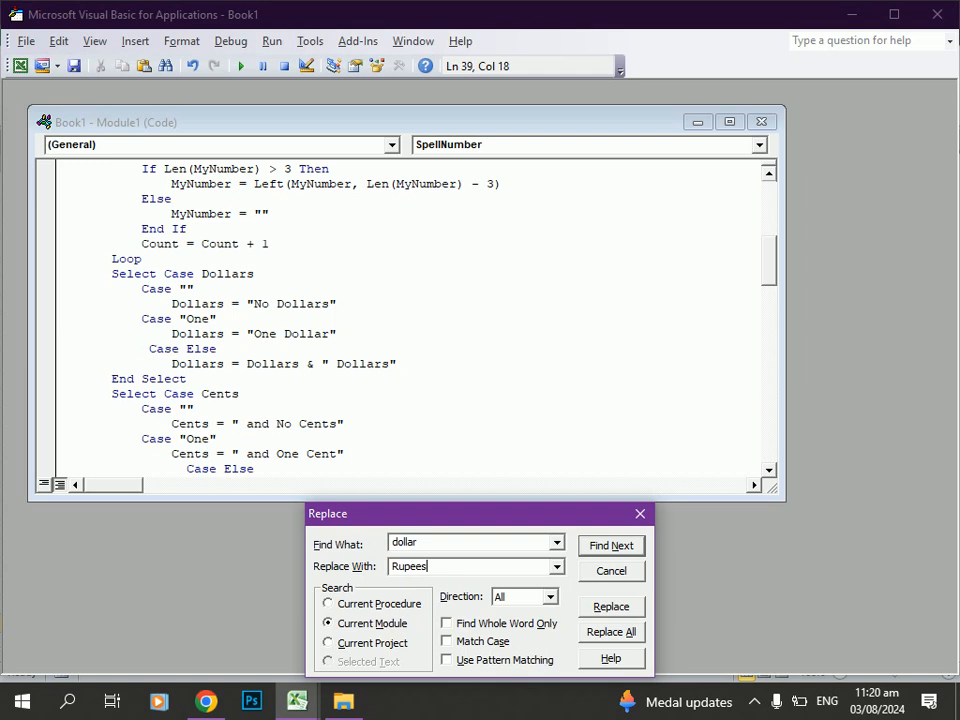
click(611, 632)
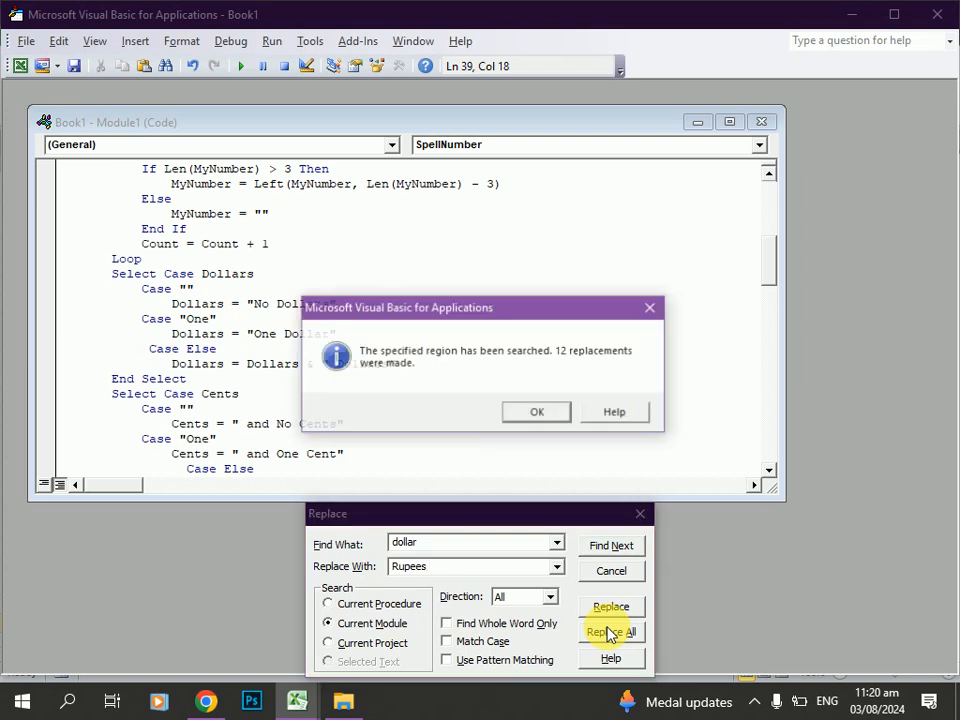
click(528, 416)
- Replace all occurrences of "cent" with "Paisas" in the current module, and close the Visual Basic editor to return to the invoice sheet
double_click(454, 543)
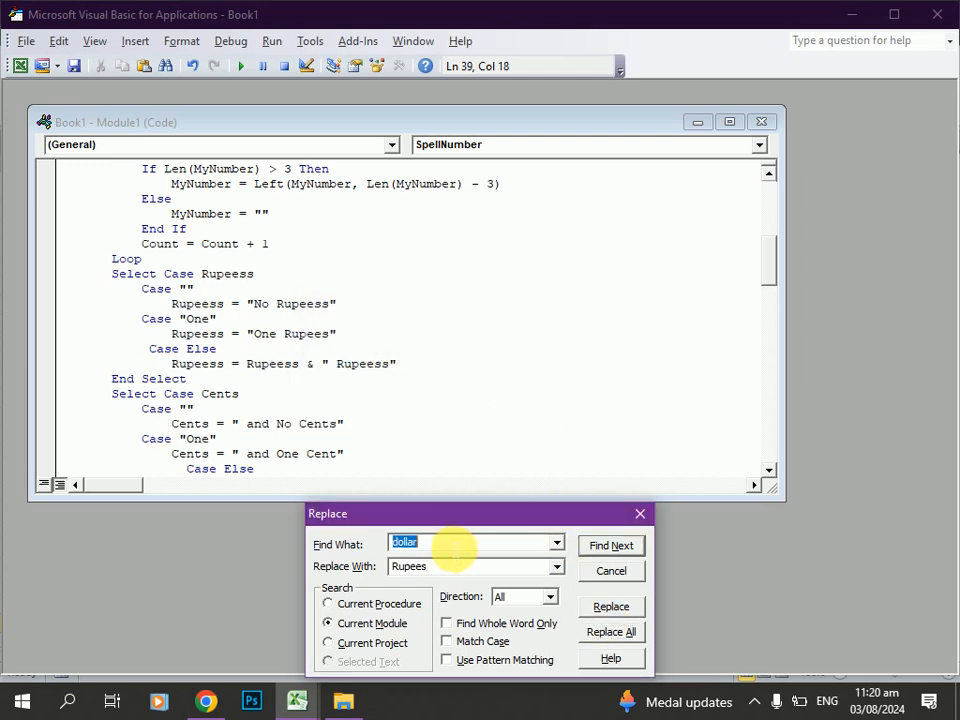
text(cen)
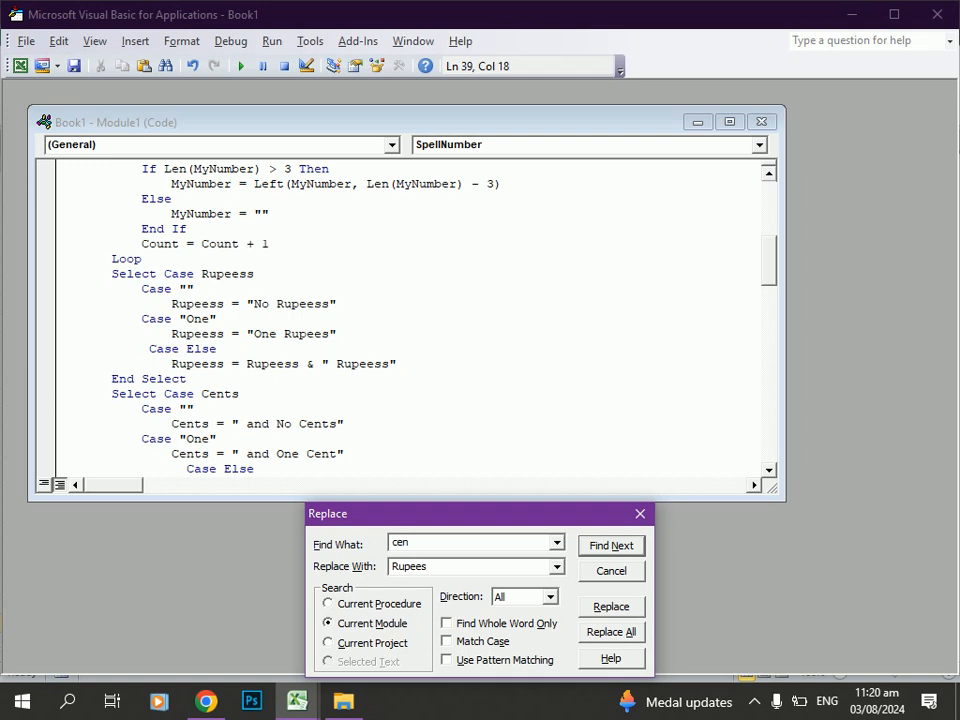
text(t)
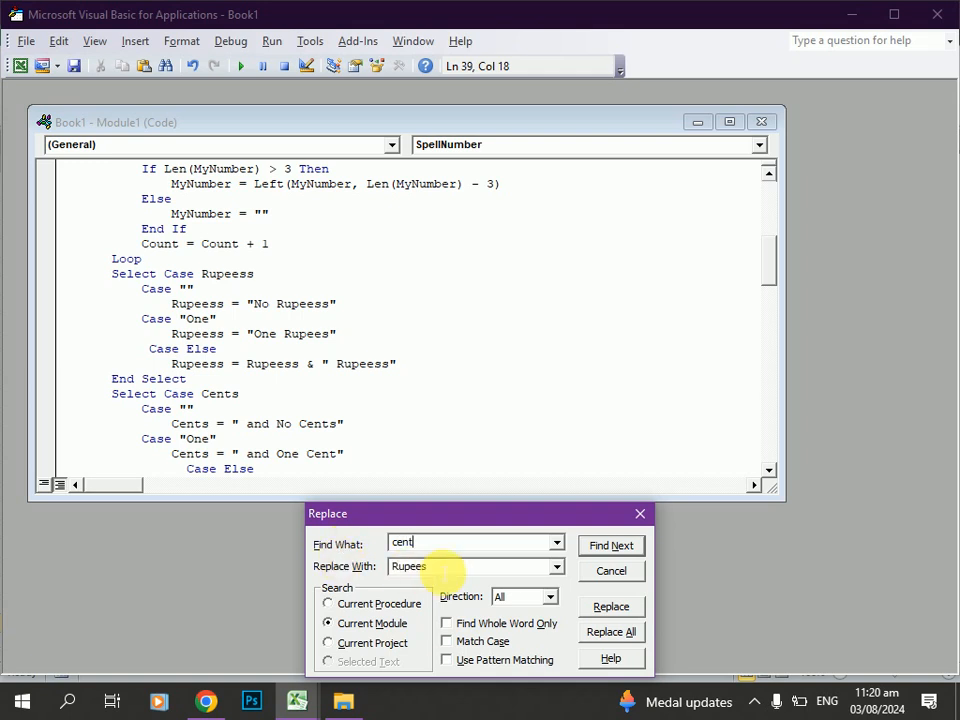
double_click(437, 567)
text(Pa)
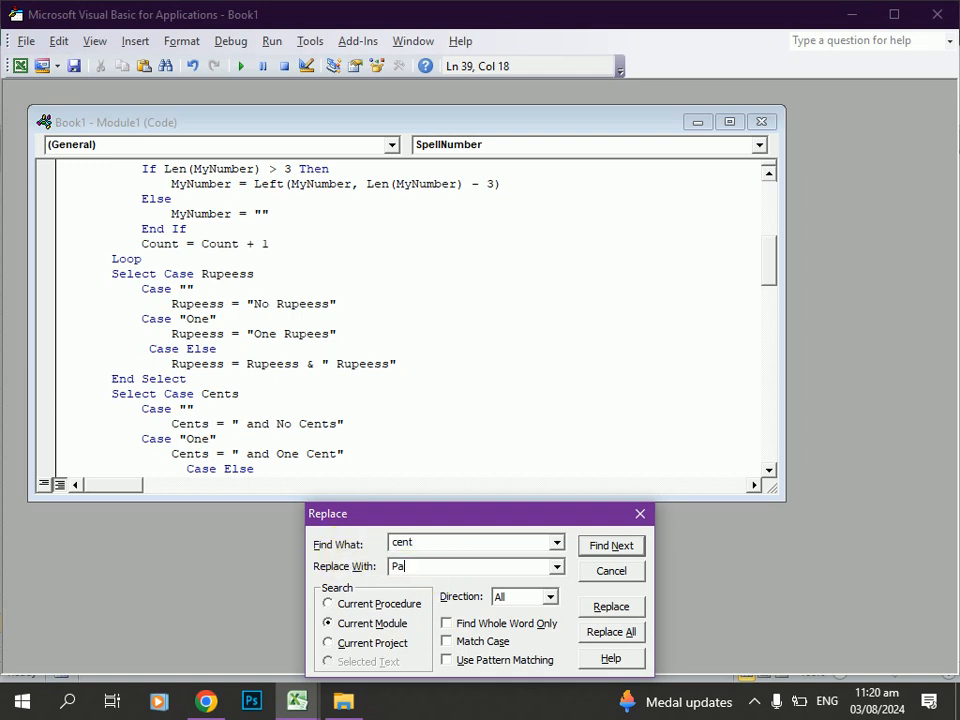
text(isas)
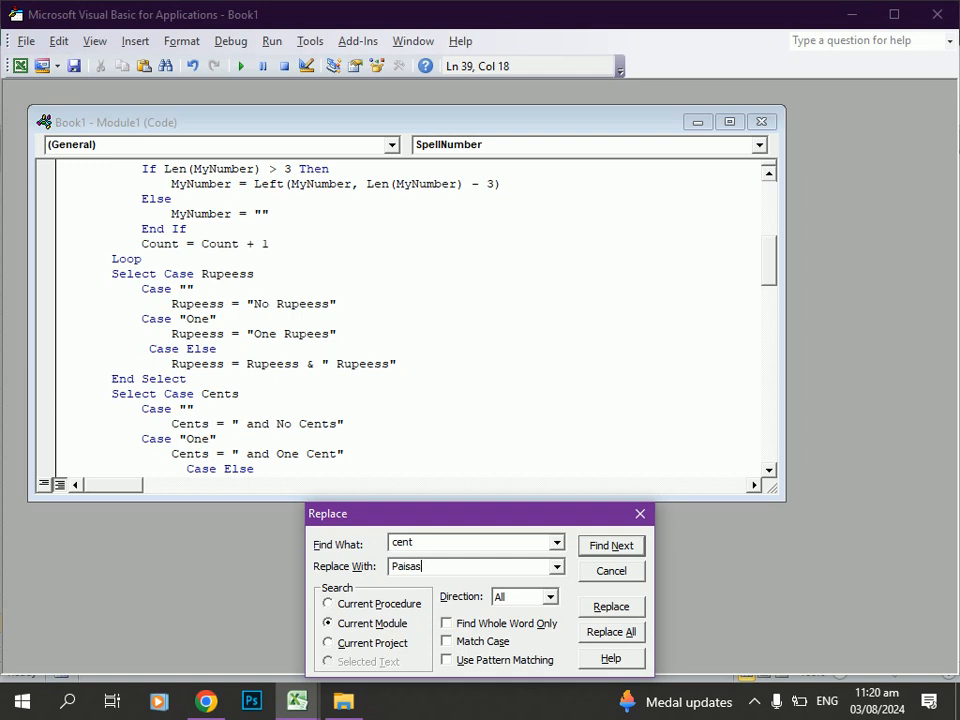
click(593, 634)
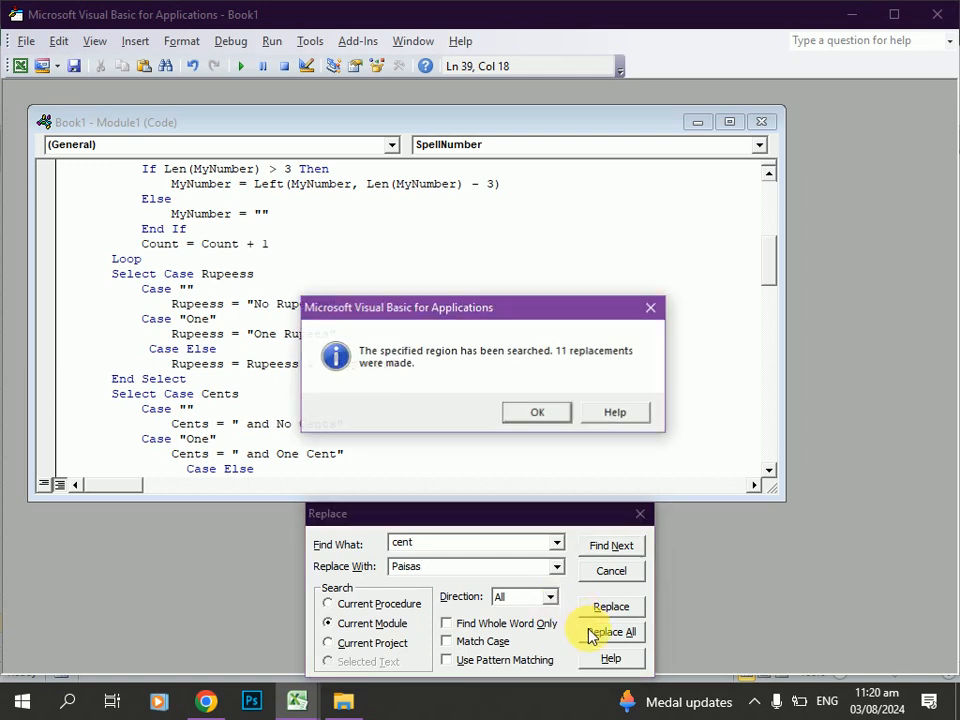
click(553, 413)
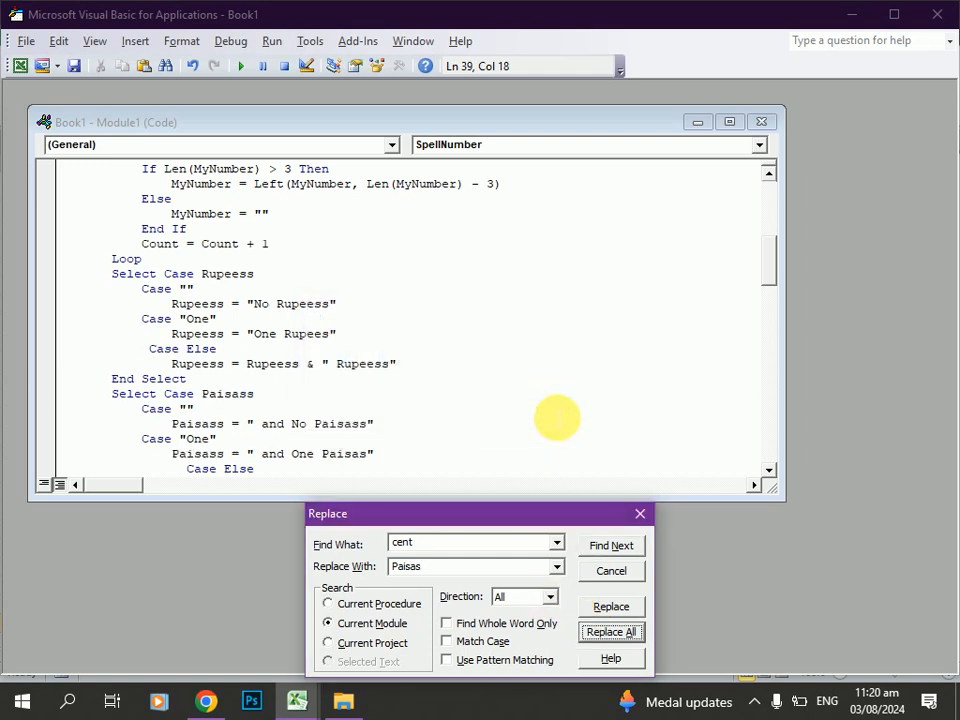
click(640, 514)
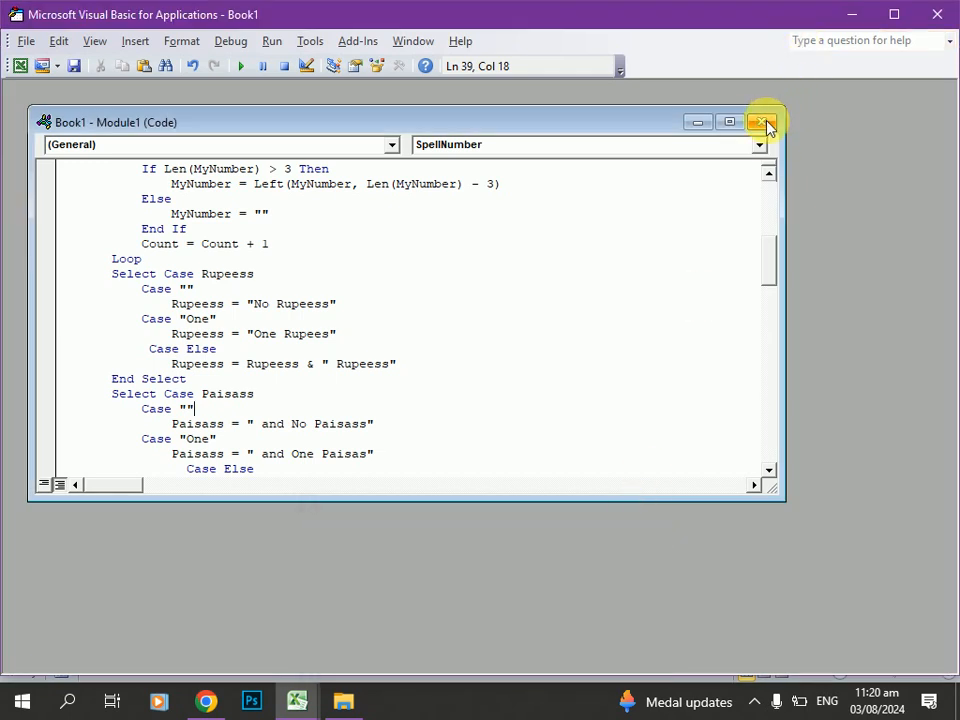
click(762, 122)
click(935, 13)
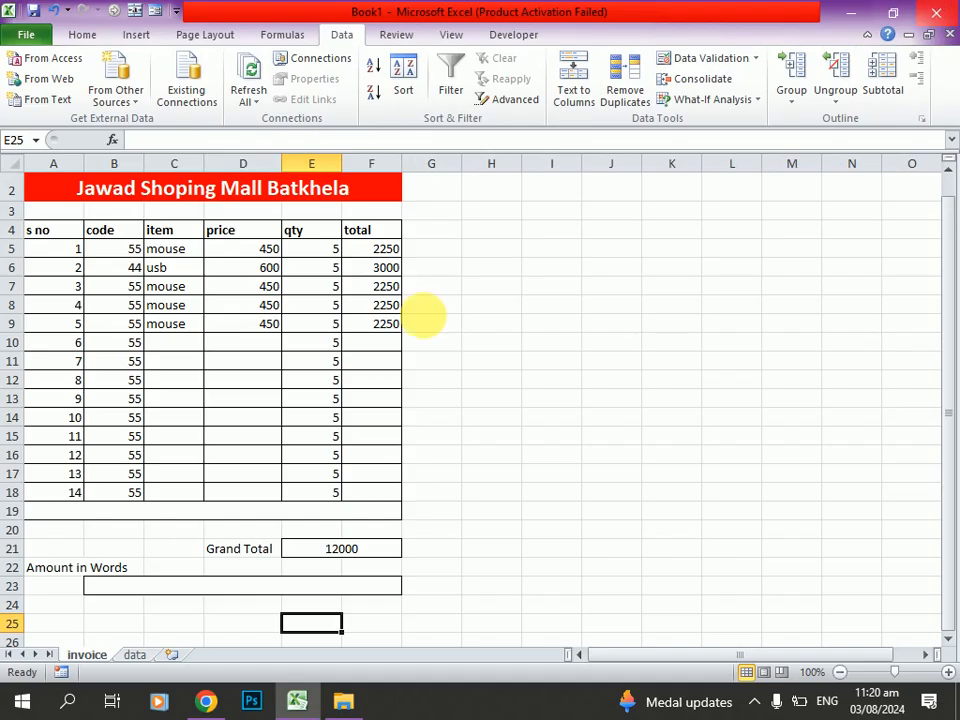
- Enter =SpellNumber(E21) in the merged Amount in Words cell B23 to spell out the Grand Total
click(228, 589)
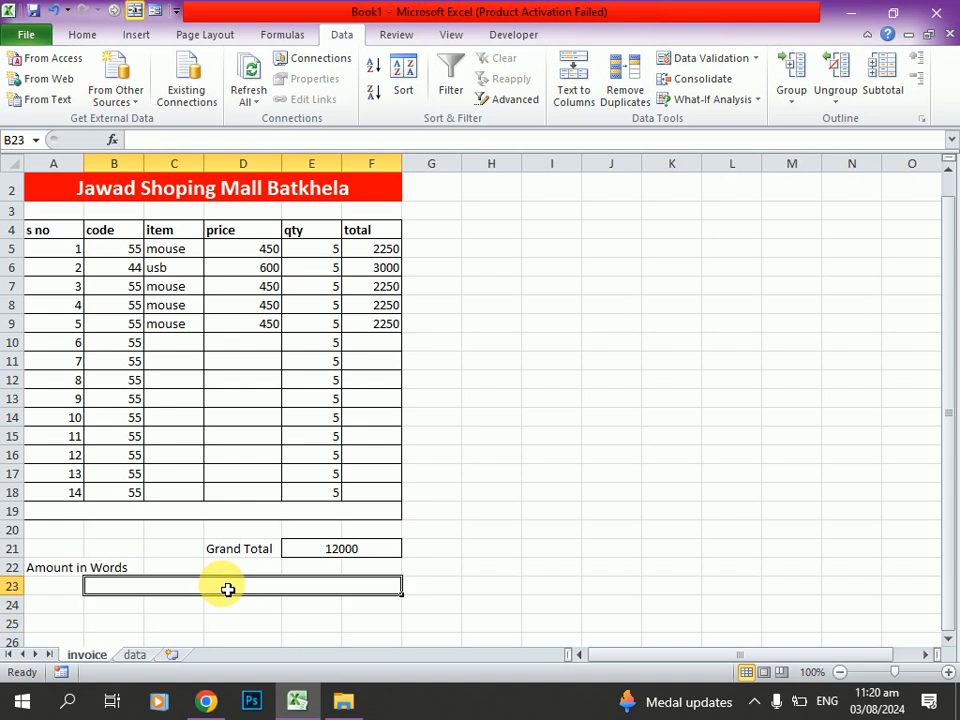
text(=sp)
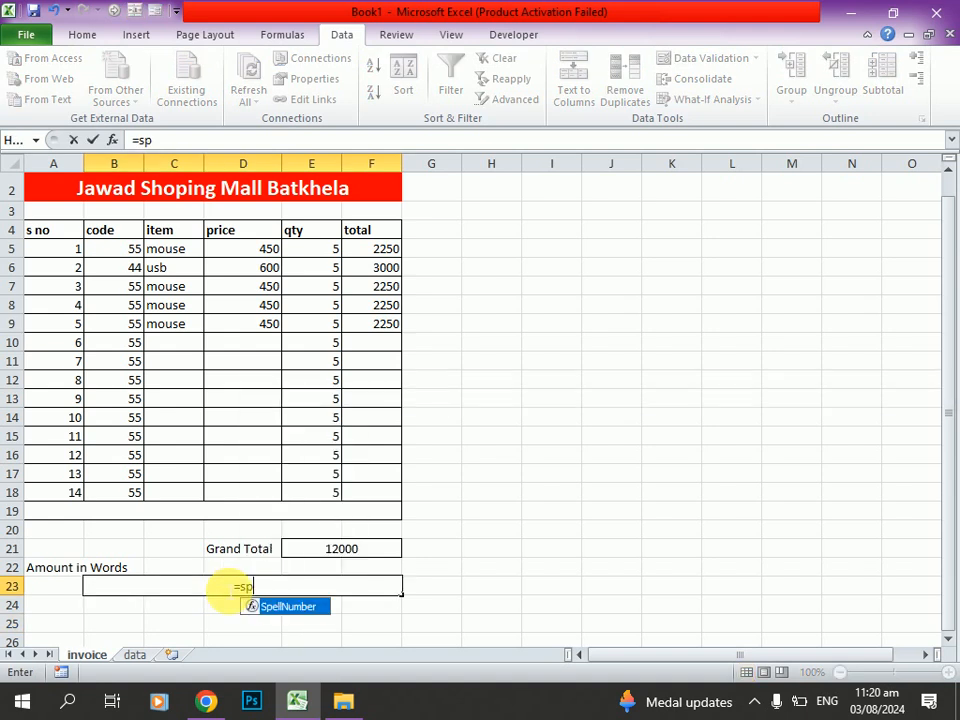
key(Tab)
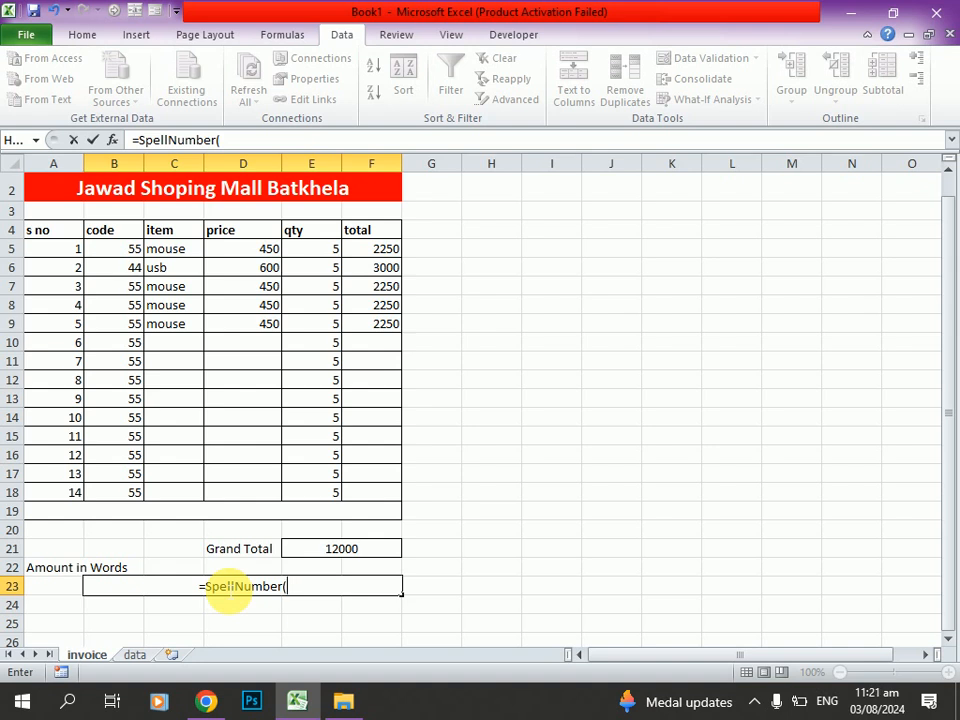
click(362, 558)
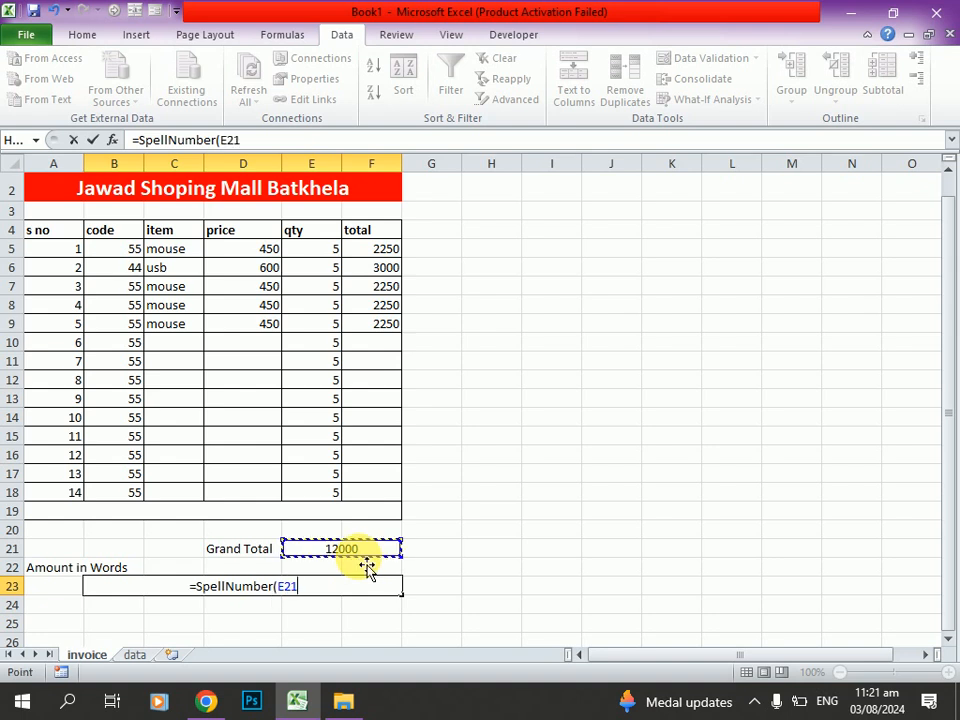
text())
key(Return)
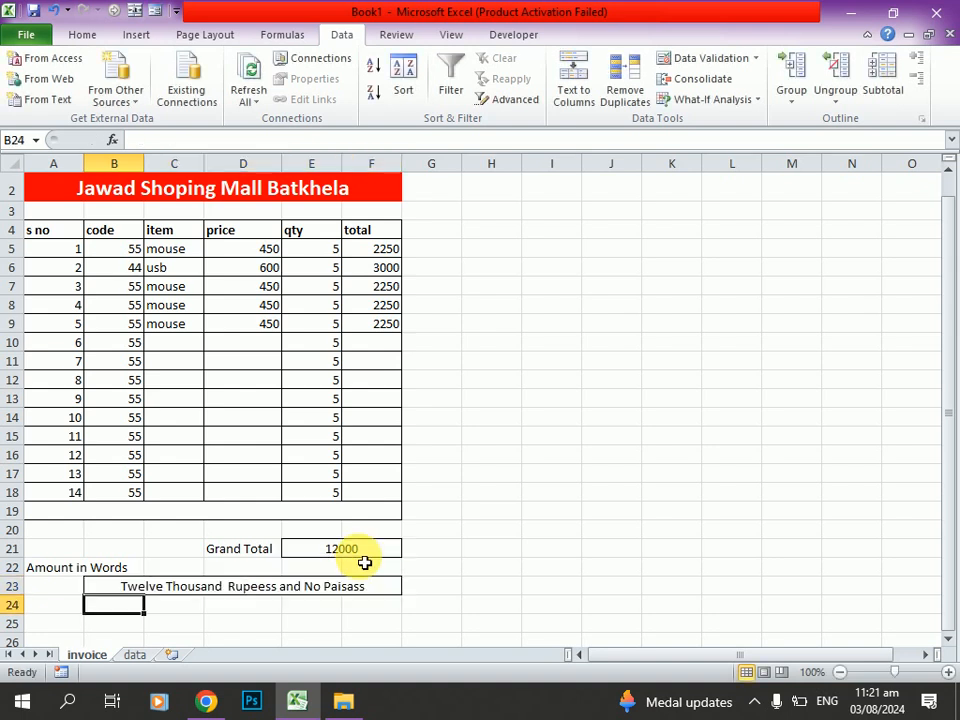